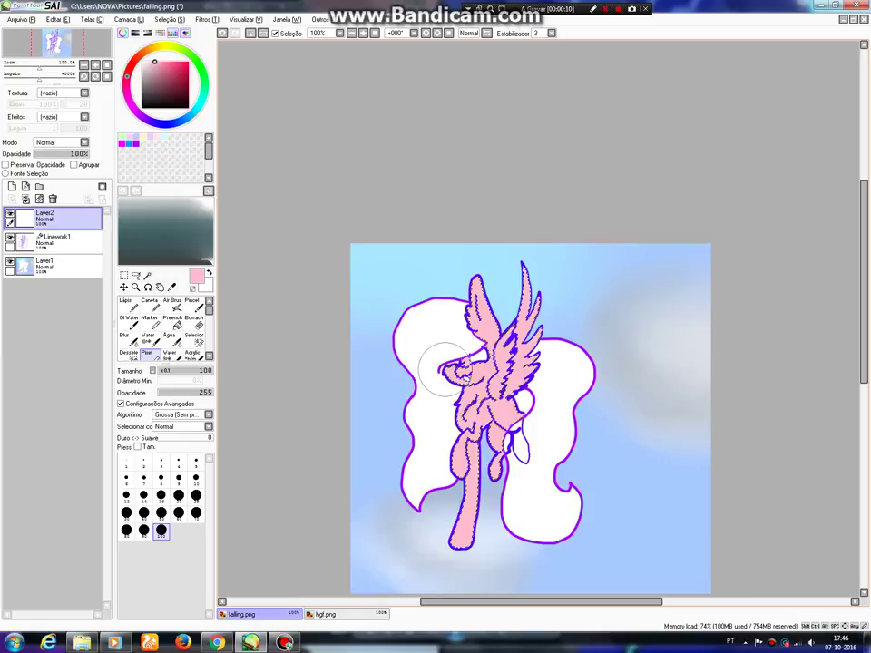
- Sample the light pink body colour from hgf.png and repaint the selected pony body in falling.png with the Pixel brush
{"action": "left_click", "coordinate": [325, 615]}
{"action": "left_click", "coordinate": [171, 287]}
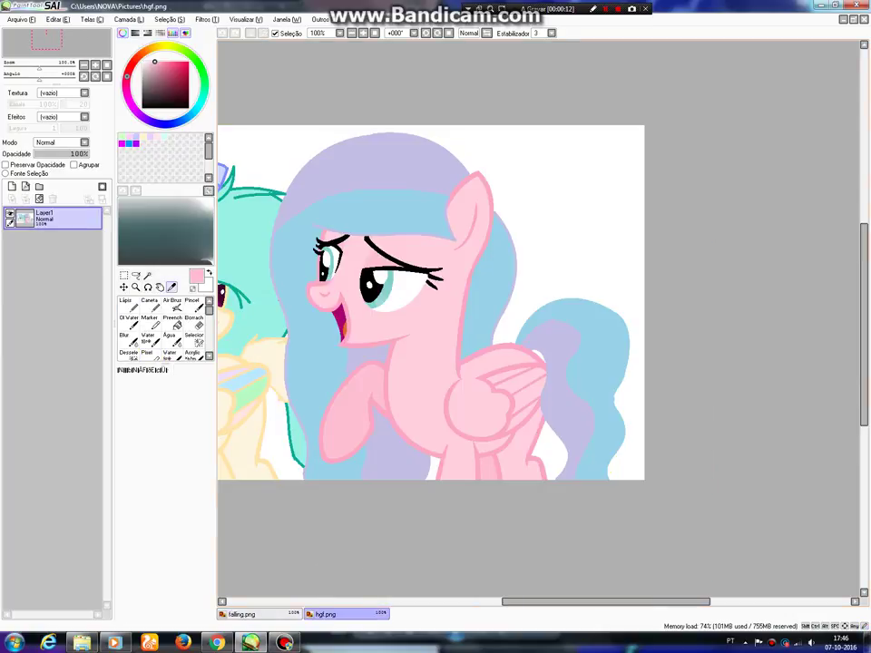
{"action": "left_click", "coordinate": [257, 614]}
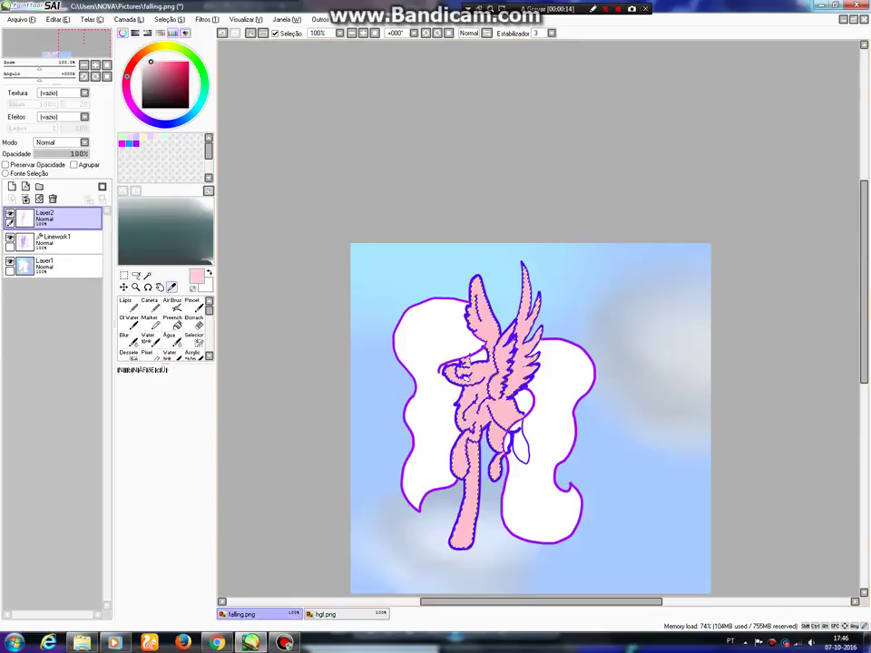
{"action": "left_click", "coordinate": [150, 355]}
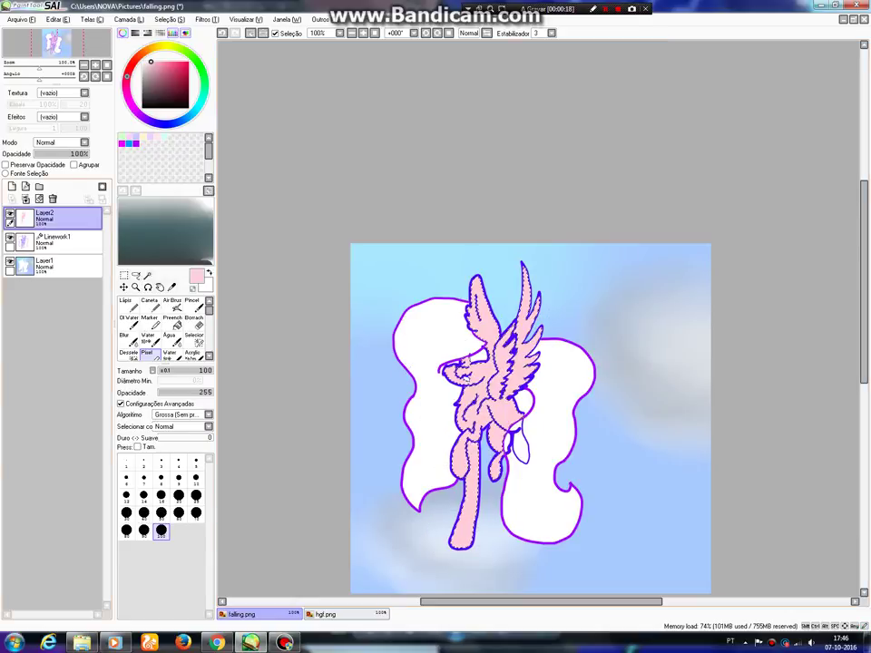
- Add a new layer and shade the neck alongside the wing in a darker pink with the Pixel brush at size 10
{"action": "left_click", "coordinate": [11, 187]}
{"action": "left_click", "coordinate": [160, 61]}
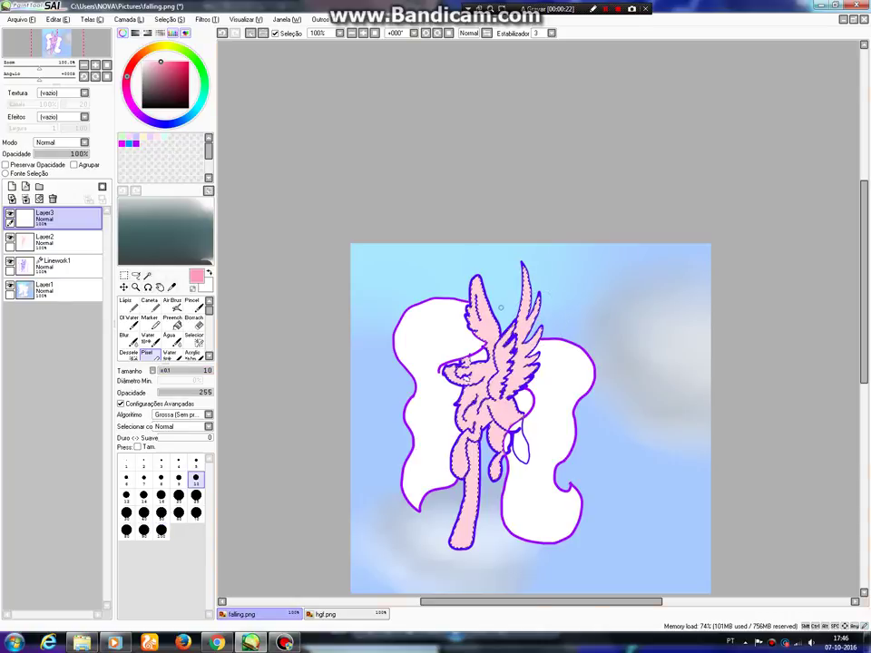
{"action": "scroll", "coordinate": [500, 308], "scroll_direction": "up", "scroll_amount": 3}
{"action": "scroll", "coordinate": [480, 412], "scroll_direction": "down", "scroll_amount": 1}
{"action": "scroll", "coordinate": [490, 327], "scroll_direction": "up", "scroll_amount": 1}
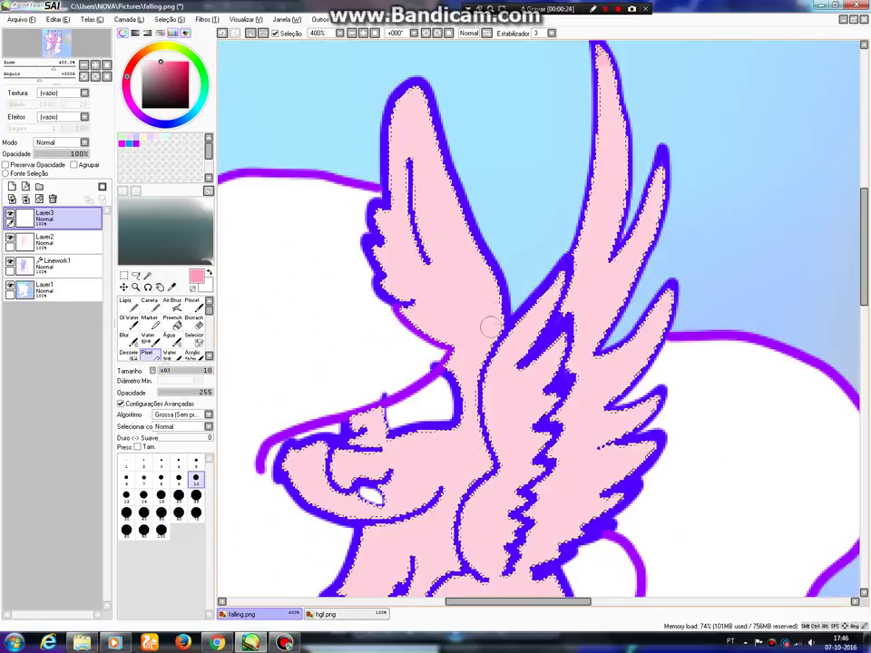
{"action": "left_click_drag", "start_coordinate": [490, 325], "coordinate": [489, 334]}
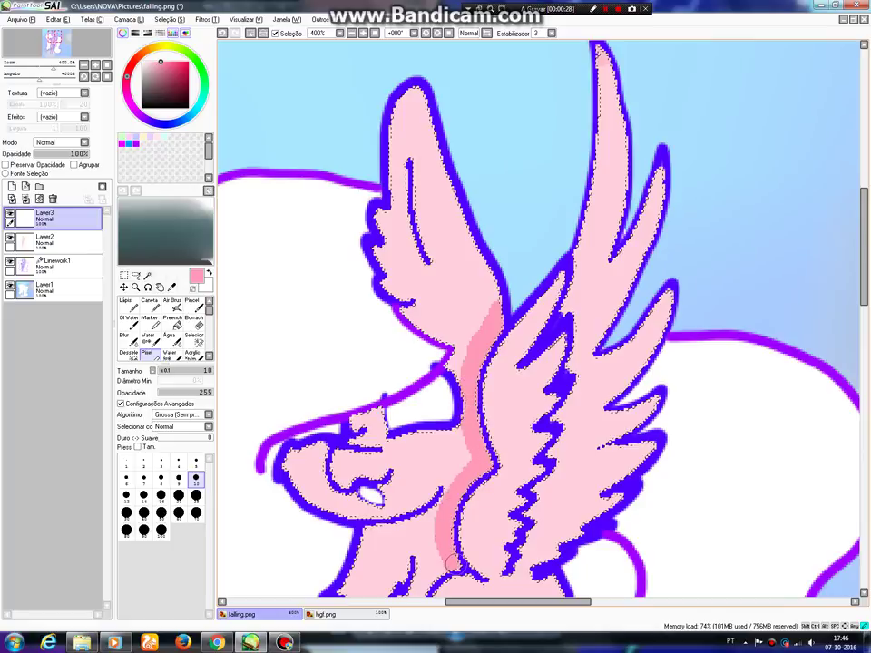
- Paint darker pink shadows under the head, on the chest and belly, and along the pony's legs
{"action": "scroll", "coordinate": [652, 511], "scroll_direction": "down", "scroll_amount": 5}
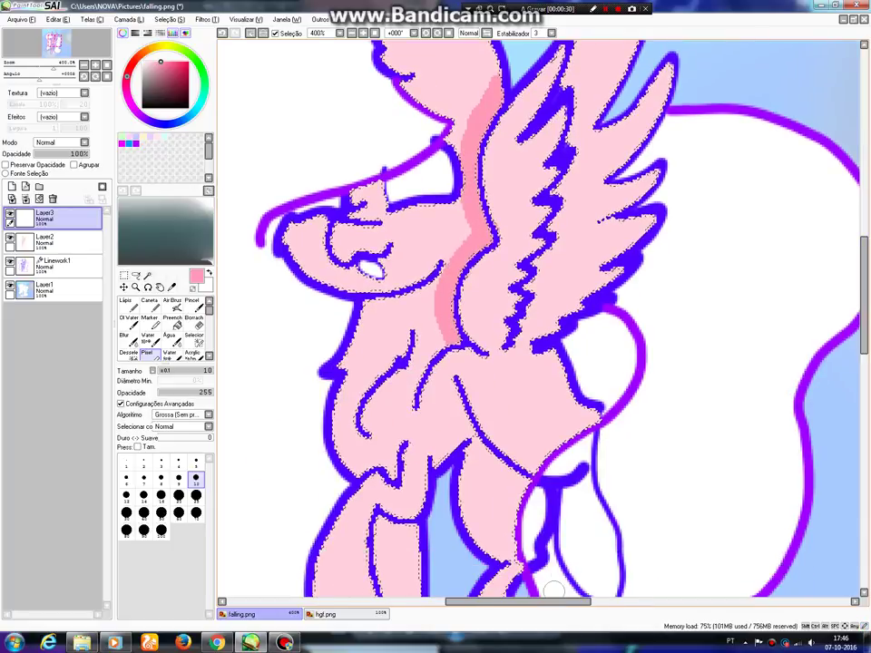
{"action": "left_click_drag", "start_coordinate": [551, 602], "coordinate": [523, 601]}
{"action": "left_click_drag", "start_coordinate": [564, 288], "coordinate": [493, 339]}
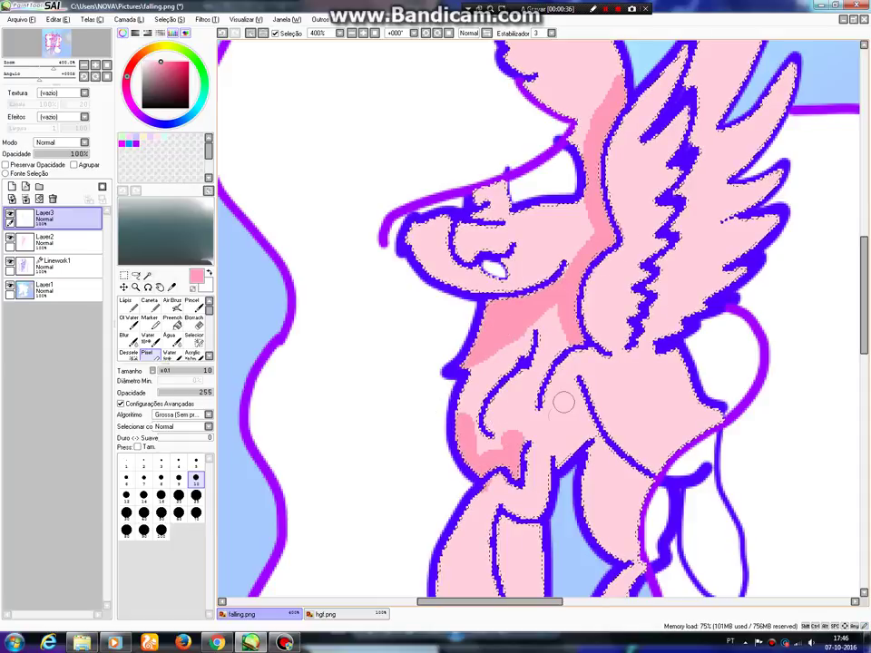
{"action": "mouse_move", "coordinate": [573, 383]}
{"action": "left_mouse_down"}
{"action": "mouse_move", "coordinate": [588, 432]}
{"action": "mouse_move", "coordinate": [636, 473]}
{"action": "left_mouse_up"}
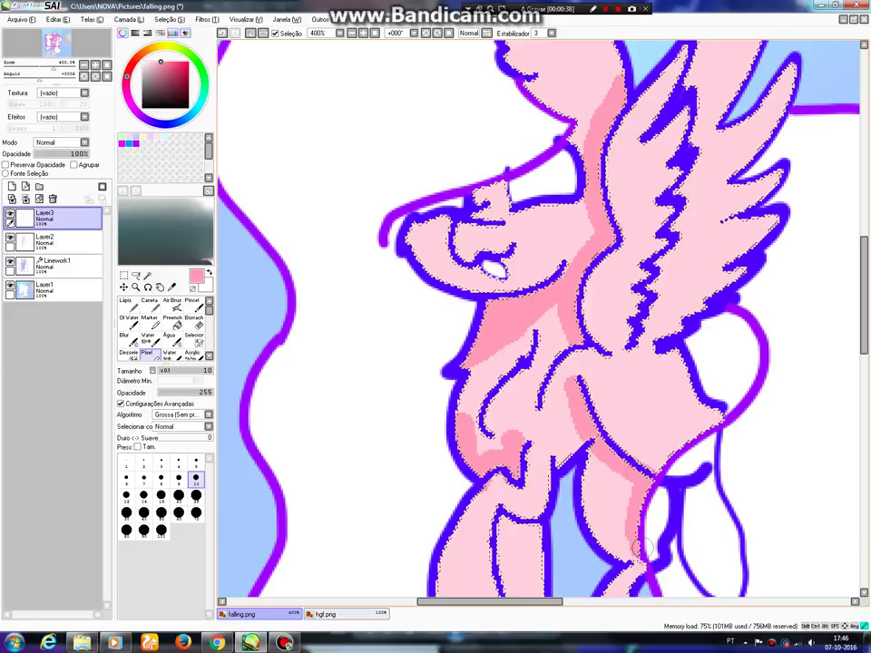
{"action": "scroll", "coordinate": [640, 549], "scroll_direction": "up", "scroll_amount": 5}
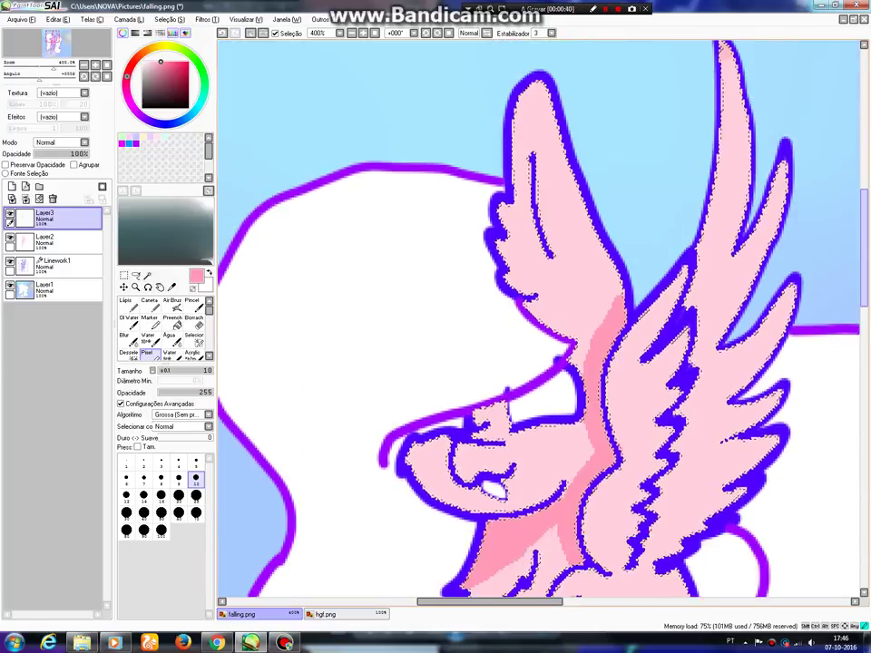
{"action": "scroll", "coordinate": [635, 300], "scroll_direction": "down", "scroll_amount": 8}
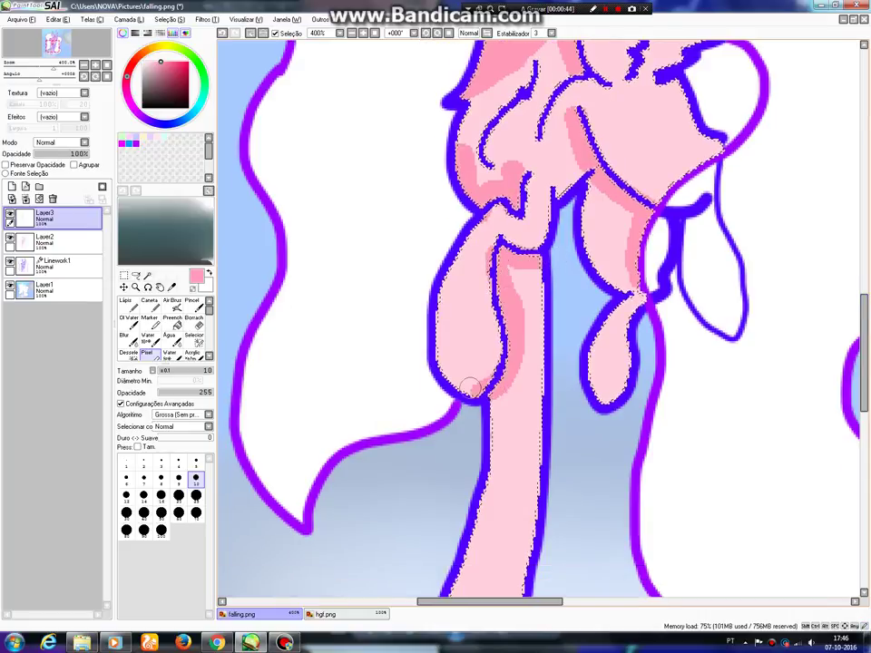
- Erase excess shading from the front legs with the eraser at size 24
{"action": "left_click", "coordinate": [124, 335]}
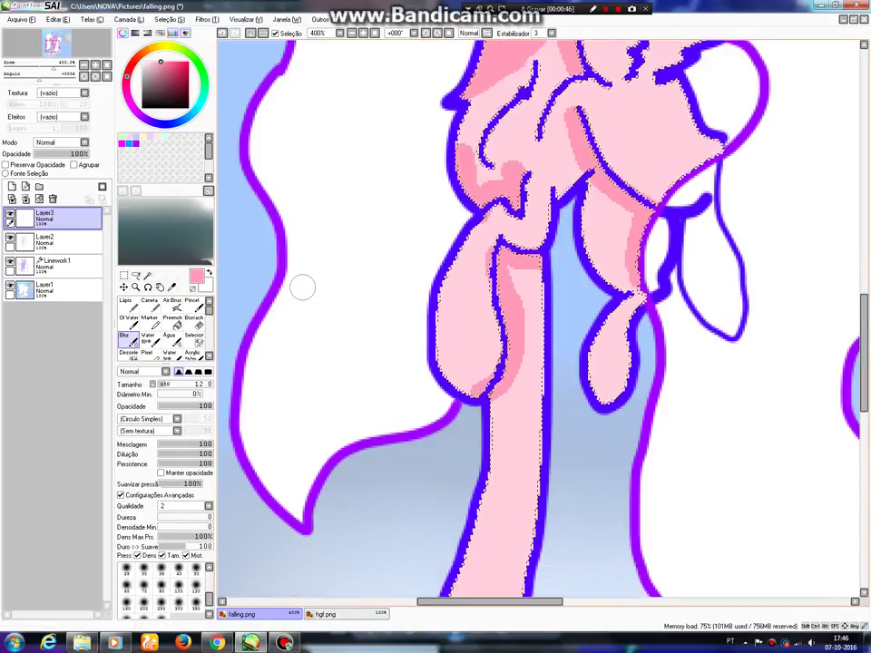
{"action": "key", "text": "e"}
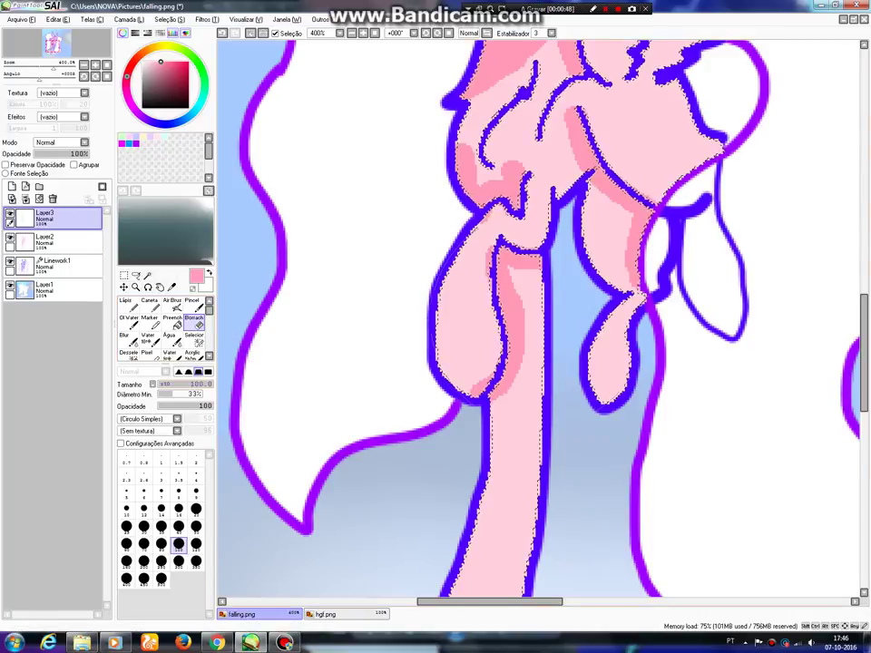
{"action": "left_click", "coordinate": [179, 385]}
{"action": "key", "text": "["}
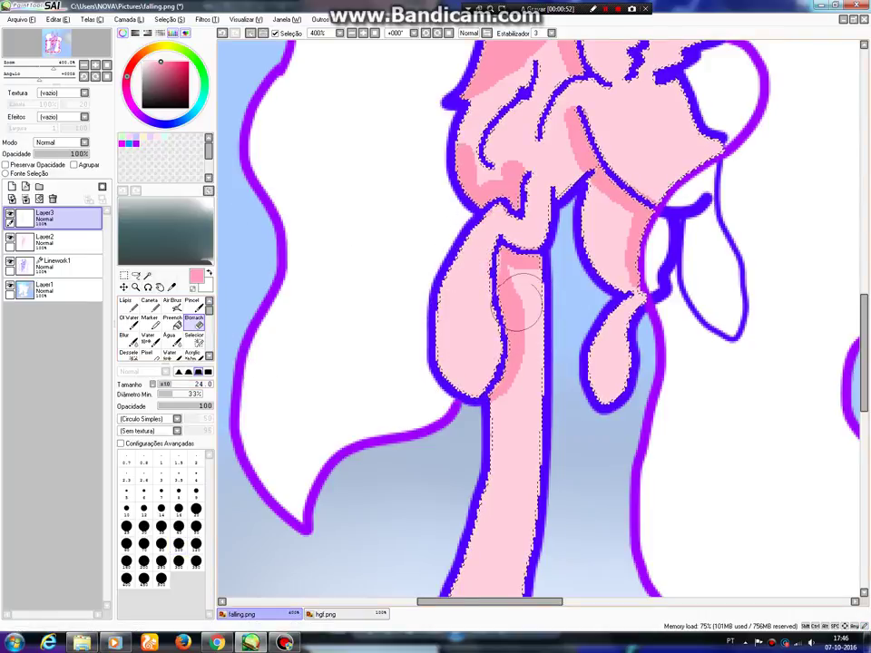
{"action": "scroll", "coordinate": [601, 237], "scroll_direction": "down", "scroll_amount": 4}
{"action": "scroll", "coordinate": [607, 212], "scroll_direction": "up", "scroll_amount": 3}
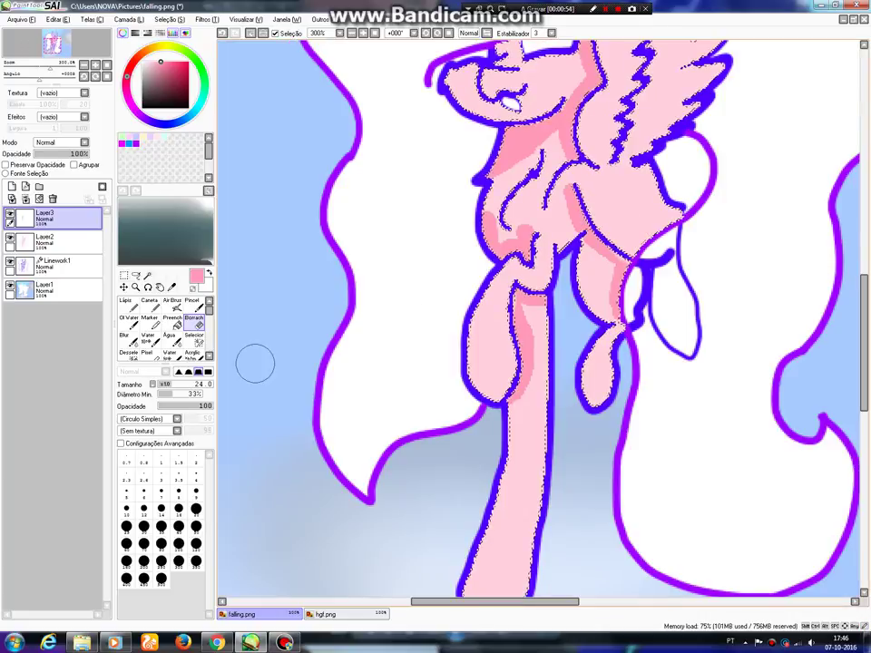
- Soften the shadows on the legs, belly, chest and neck with the Blur brush at size 12
{"action": "left_click", "coordinate": [125, 337]}
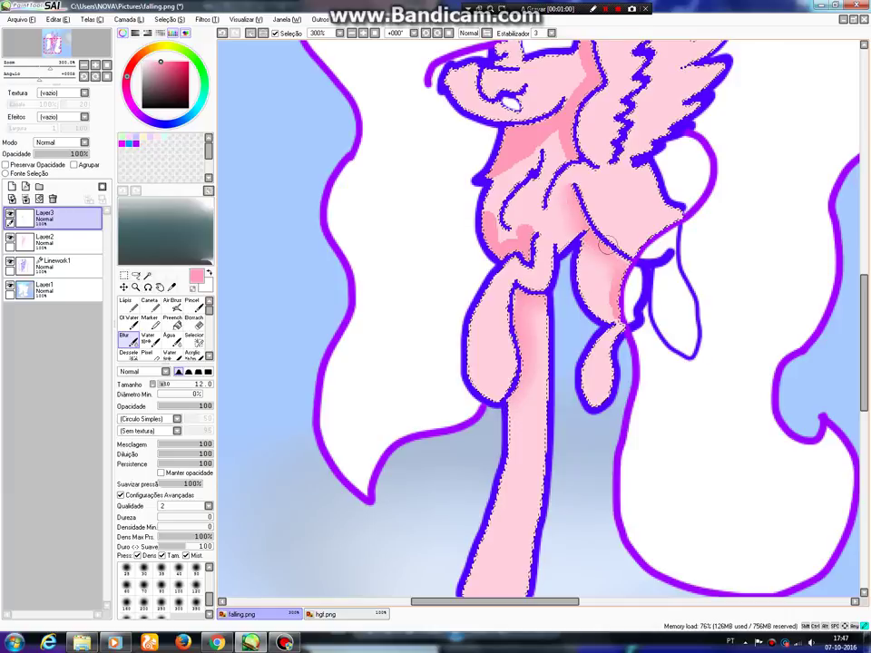
{"action": "scroll", "coordinate": [603, 296], "scroll_direction": "down", "scroll_amount": 4}
{"action": "scroll", "coordinate": [514, 208], "scroll_direction": "up", "scroll_amount": 4}
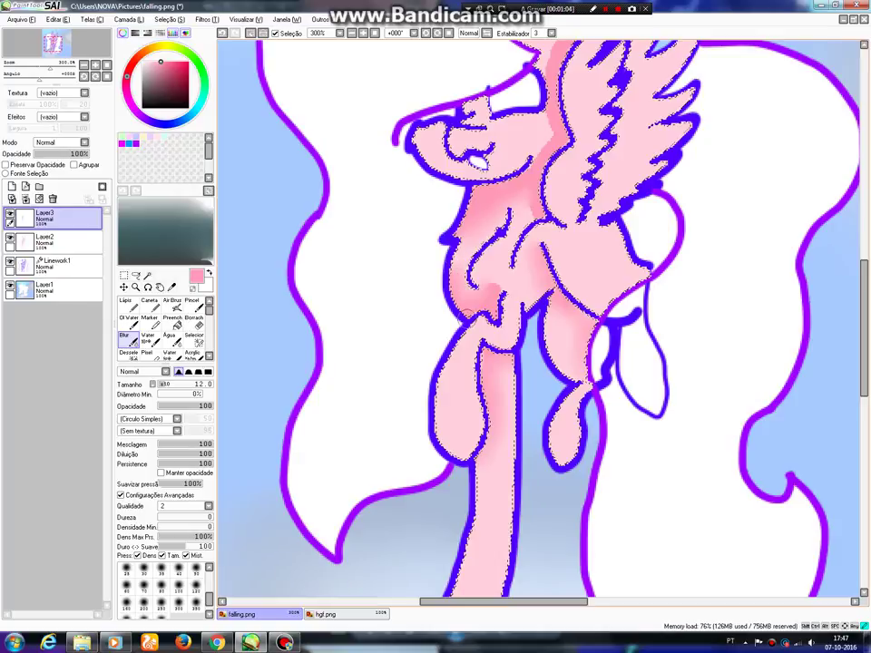
{"action": "scroll", "coordinate": [489, 281], "scroll_direction": "down", "scroll_amount": 4}
{"action": "scroll", "coordinate": [399, 145], "scroll_direction": "up", "scroll_amount": 5}
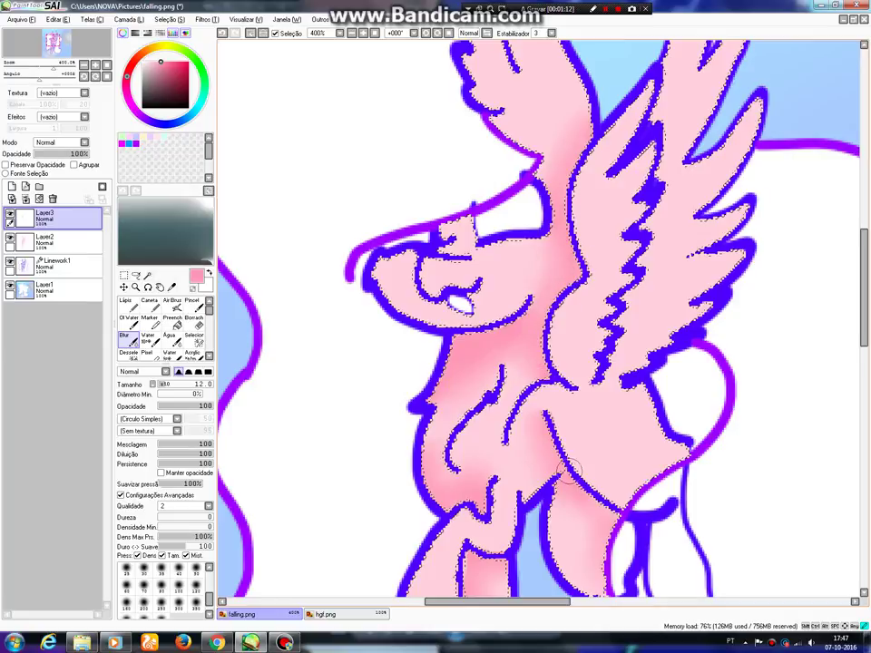
{"action": "scroll", "coordinate": [590, 511], "scroll_direction": "down", "scroll_amount": 4}
{"action": "scroll", "coordinate": [525, 463], "scroll_direction": "up", "scroll_amount": 4}
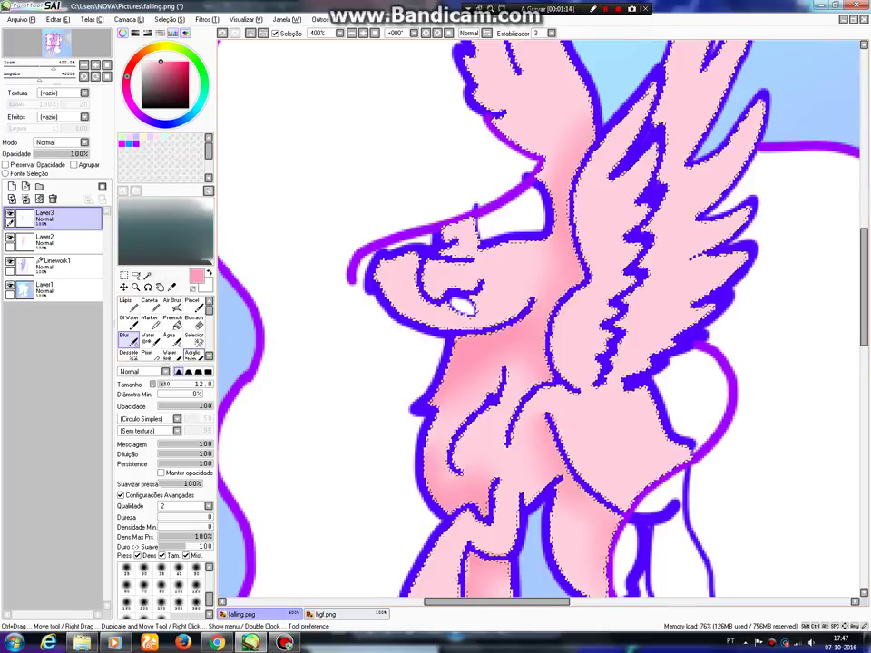
- Shade the muzzle, the outer edges of the wing feathers and the wing's front edge in darker pink with the Pixel brush
{"action": "left_click", "coordinate": [146, 354]}
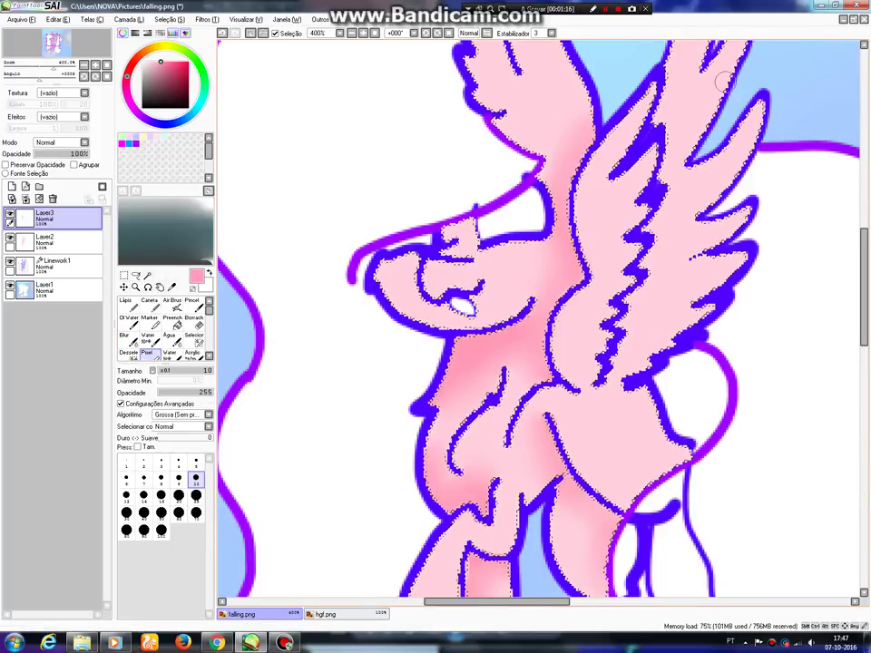
{"action": "mouse_move", "coordinate": [402, 264]}
{"action": "left_mouse_down"}
{"action": "mouse_move", "coordinate": [397, 303]}
{"action": "mouse_move", "coordinate": [389, 264]}
{"action": "left_mouse_up"}
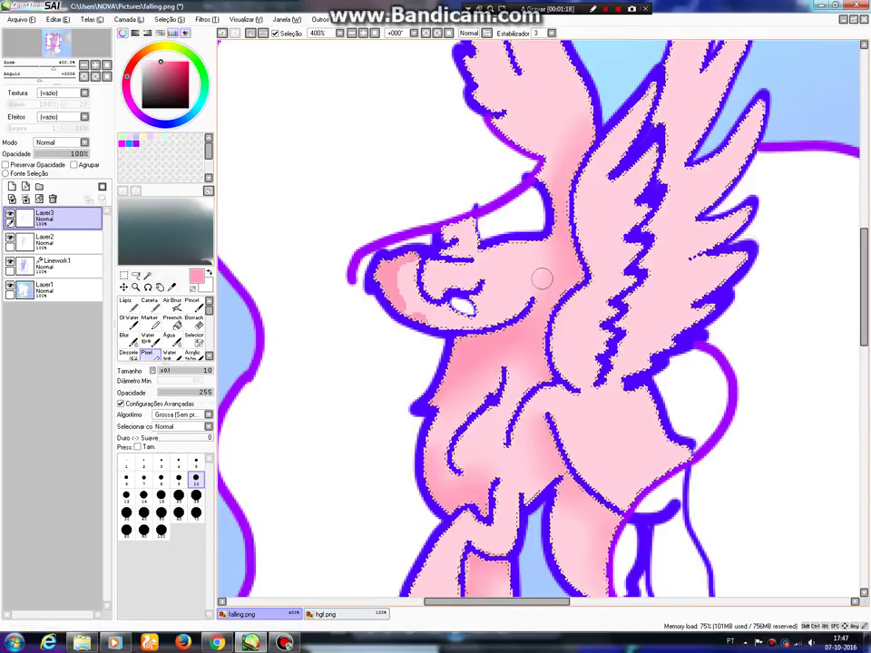
{"action": "scroll", "coordinate": [541, 279], "scroll_direction": "down", "scroll_amount": 4}
{"action": "scroll", "coordinate": [759, 177], "scroll_direction": "up", "scroll_amount": 5}
{"action": "mouse_move", "coordinate": [724, 69]}
{"action": "left_mouse_down"}
{"action": "mouse_move", "coordinate": [685, 189]}
{"action": "mouse_move", "coordinate": [649, 248]}
{"action": "left_mouse_up"}
{"action": "mouse_move", "coordinate": [728, 237]}
{"action": "left_mouse_down"}
{"action": "mouse_move", "coordinate": [670, 345]}
{"action": "mouse_move", "coordinate": [731, 211]}
{"action": "left_mouse_up"}
{"action": "left_click_drag", "start_coordinate": [733, 324], "coordinate": [659, 400]}
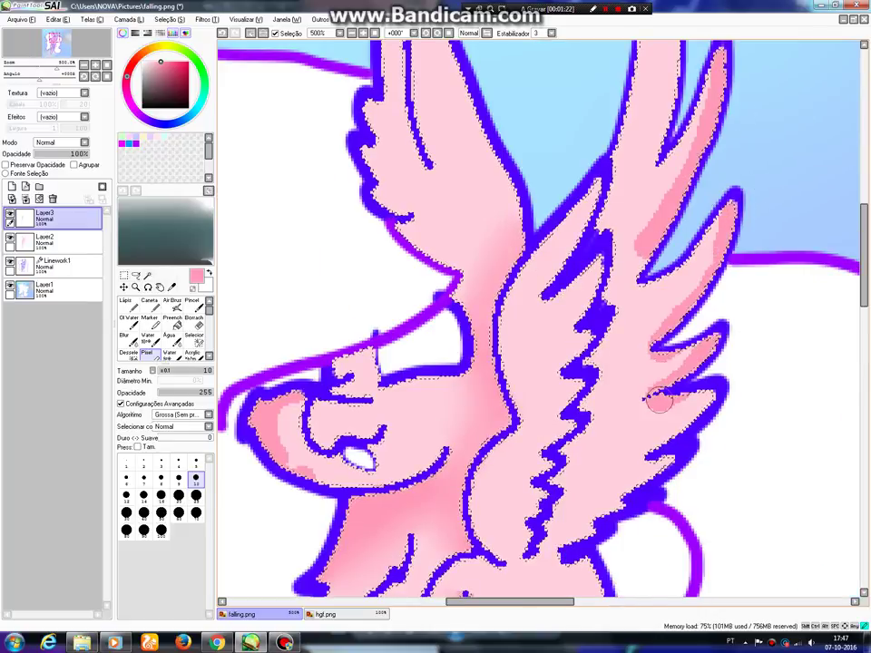
{"action": "mouse_move", "coordinate": [729, 381]}
{"action": "left_mouse_down"}
{"action": "mouse_move", "coordinate": [680, 457]}
{"action": "mouse_move", "coordinate": [597, 535]}
{"action": "left_mouse_up"}
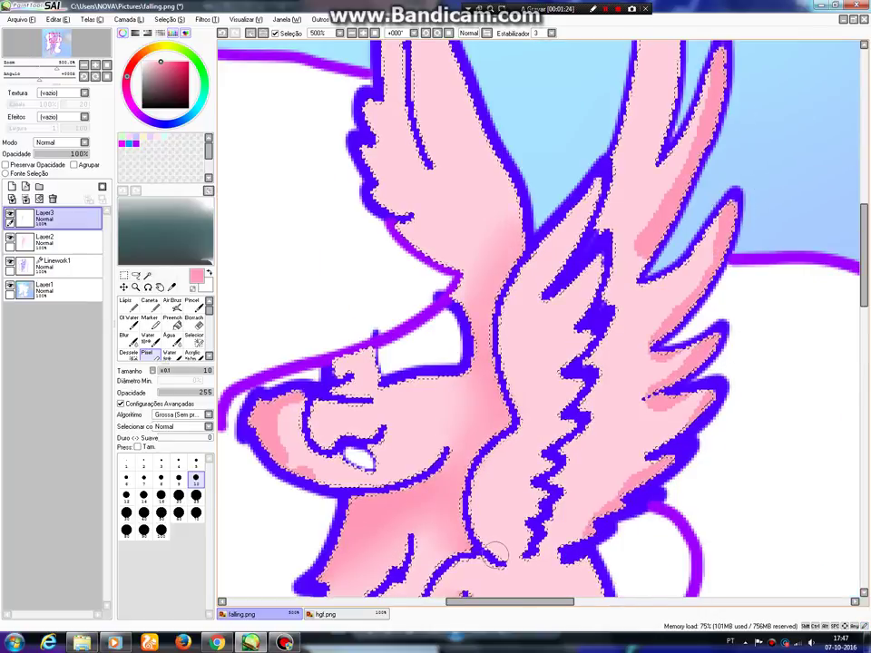
{"action": "mouse_move", "coordinate": [495, 551]}
{"action": "left_mouse_down"}
{"action": "mouse_move", "coordinate": [483, 513]}
{"action": "mouse_move", "coordinate": [524, 441]}
{"action": "mouse_move", "coordinate": [512, 357]}
{"action": "mouse_move", "coordinate": [528, 285]}
{"action": "mouse_move", "coordinate": [504, 268]}
{"action": "left_mouse_up"}
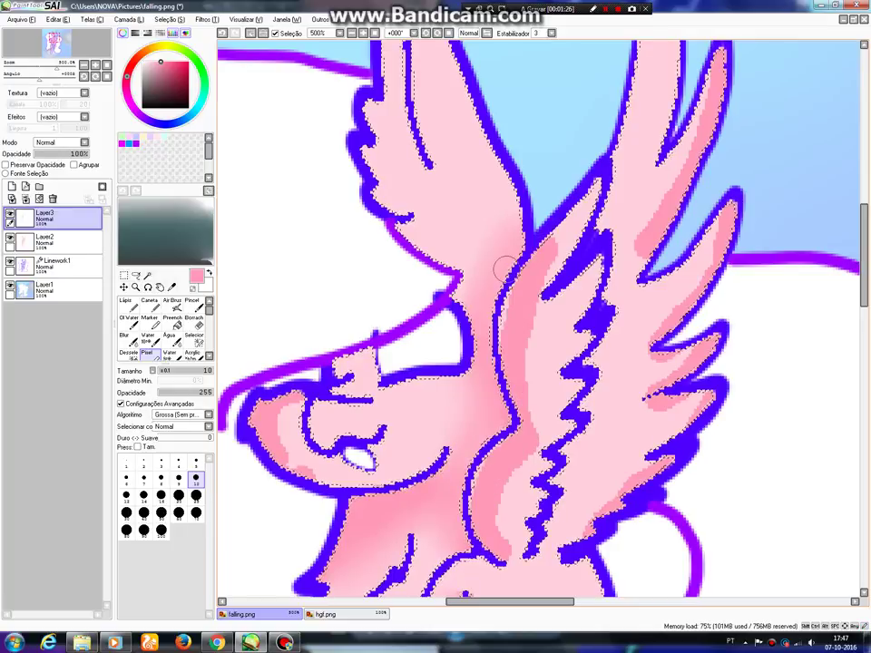
- Blend the shadows on the wing's front edge, its feathers and the muzzle with the Blur brush
{"action": "left_click", "coordinate": [123, 337]}
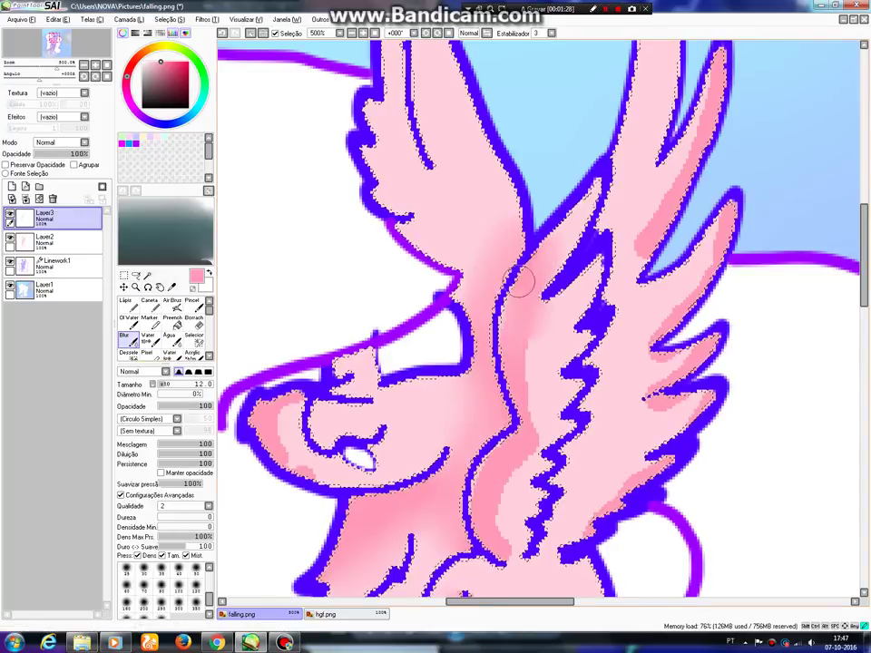
{"action": "left_click_drag", "start_coordinate": [501, 362], "coordinate": [534, 451]}
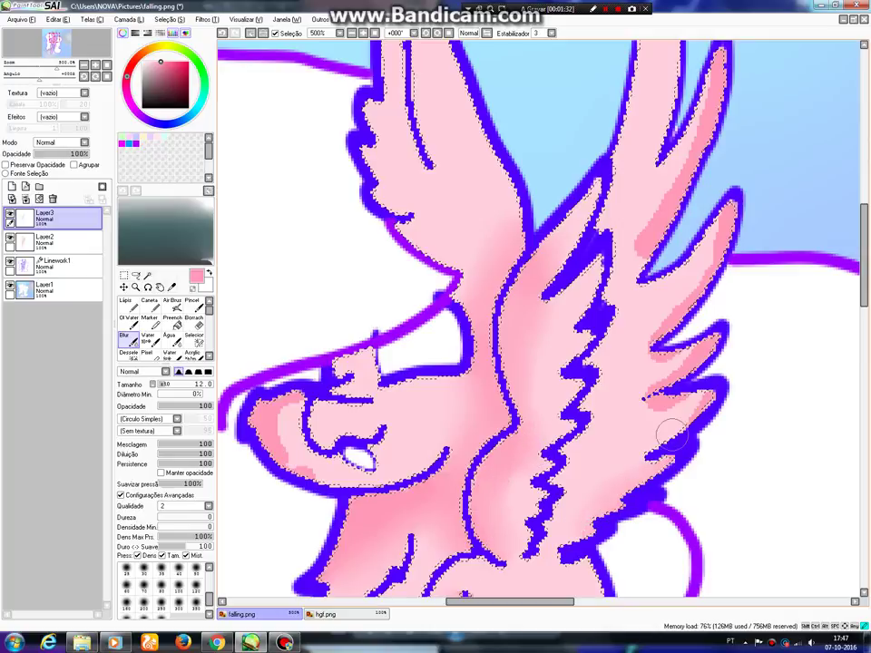
{"action": "mouse_move", "coordinate": [658, 408]}
{"action": "left_mouse_down"}
{"action": "mouse_move", "coordinate": [695, 357]}
{"action": "mouse_move", "coordinate": [657, 356]}
{"action": "left_mouse_up"}
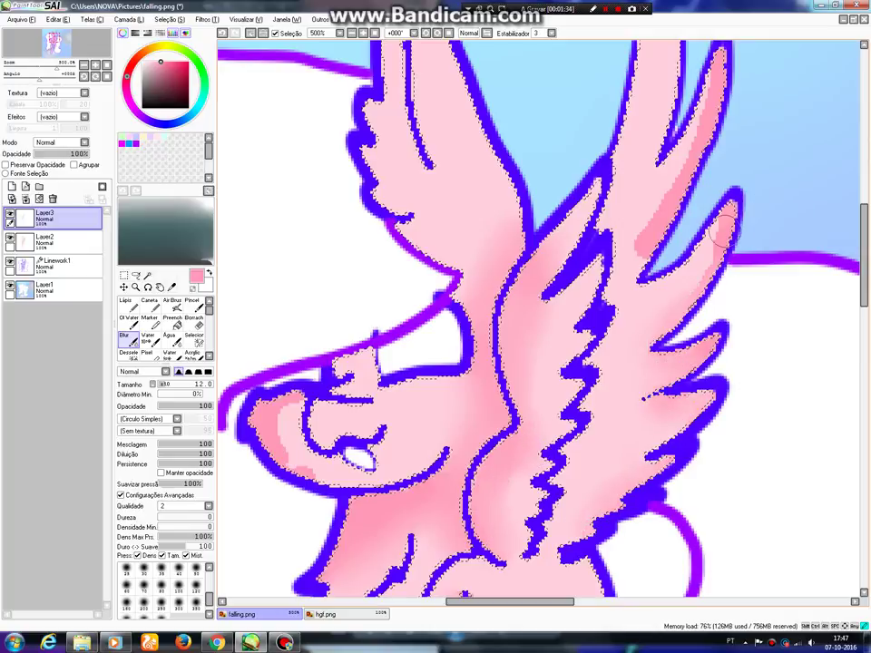
{"action": "left_click_drag", "start_coordinate": [709, 72], "coordinate": [691, 136]}
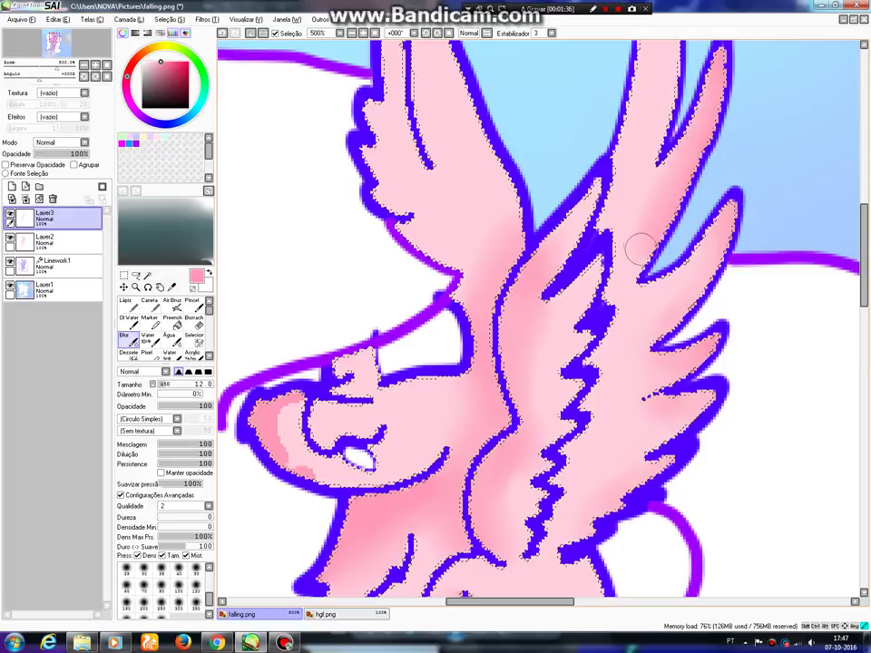
{"action": "scroll", "coordinate": [389, 486], "scroll_direction": "down", "scroll_amount": 4}
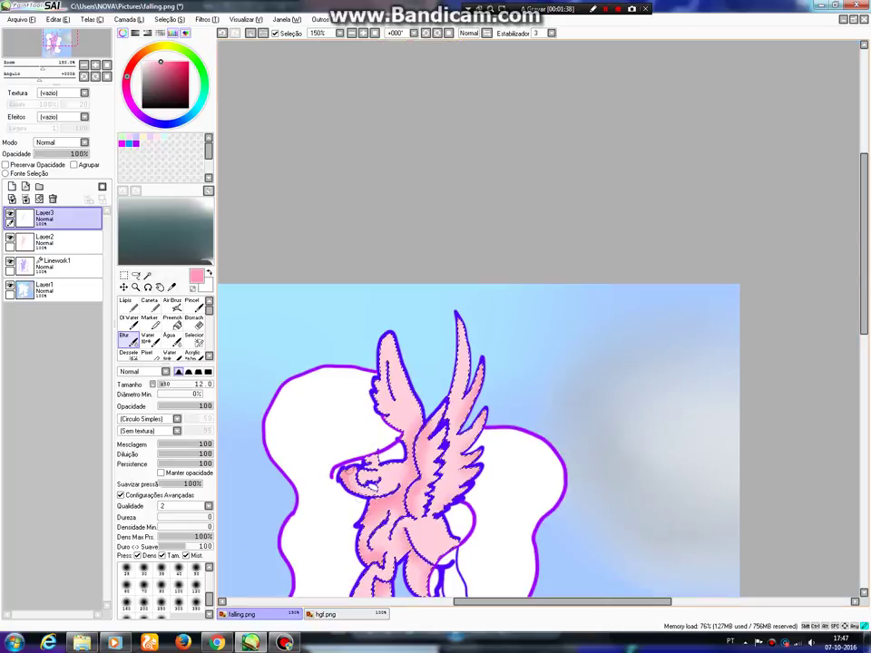
- Add darker pink shadows along the rump's back and lower edges, and soften them with the Blur brush
{"action": "scroll", "coordinate": [281, 400], "scroll_direction": "down", "scroll_amount": 2}
{"action": "scroll", "coordinate": [281, 399], "scroll_direction": "down", "scroll_amount": 1}
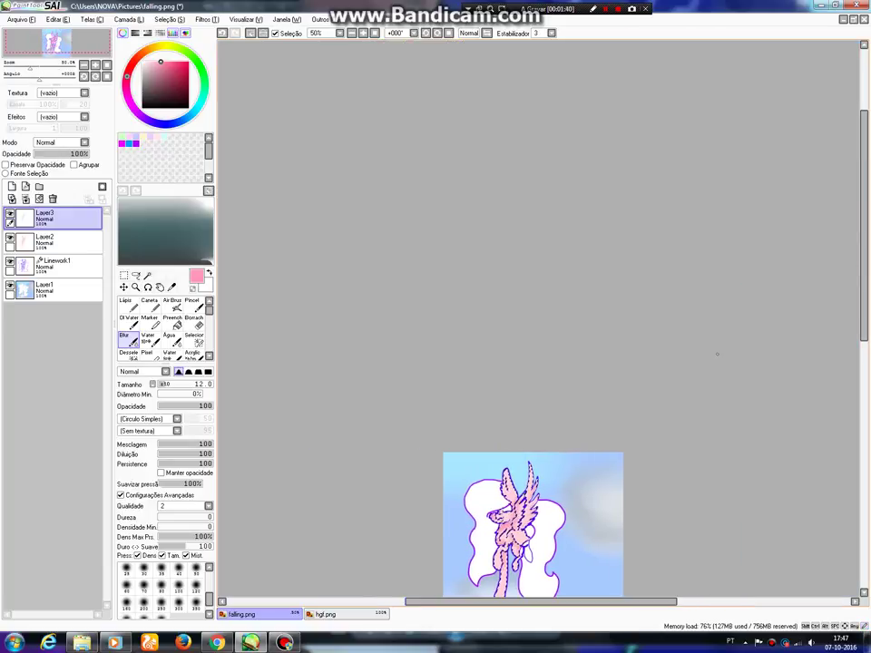
{"action": "left_click_drag", "start_coordinate": [863, 309], "coordinate": [864, 377]}
{"action": "scroll", "coordinate": [501, 383], "scroll_direction": "up", "scroll_amount": 4}
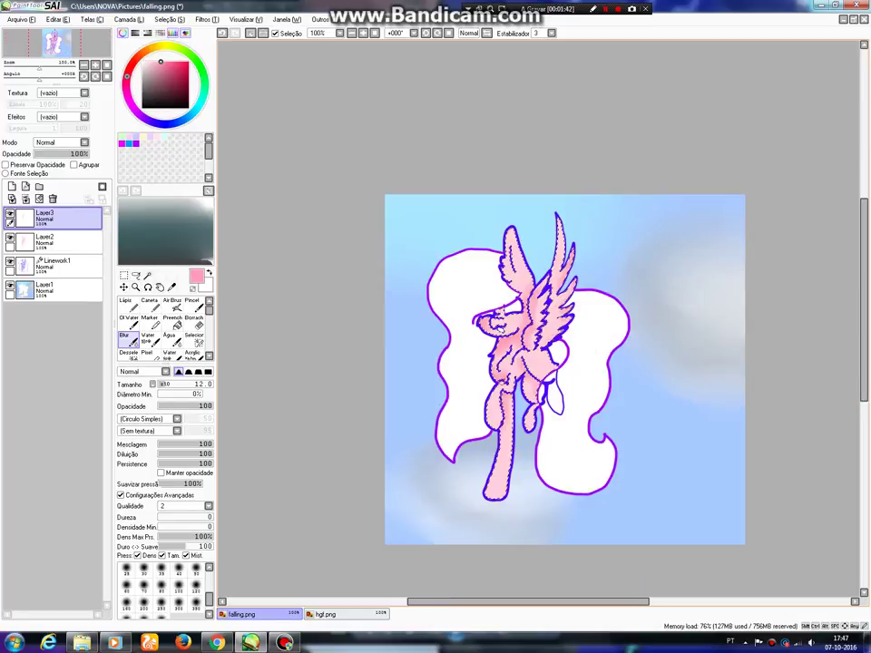
{"action": "scroll", "coordinate": [638, 383], "scroll_direction": "up", "scroll_amount": 2}
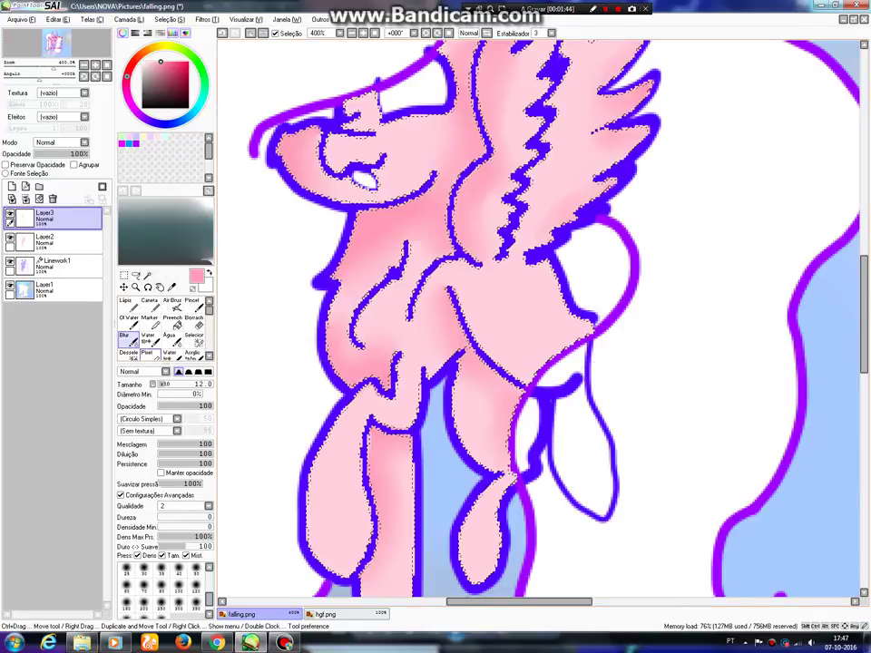
{"action": "left_click", "coordinate": [146, 355]}
{"action": "left_click_drag", "start_coordinate": [546, 267], "coordinate": [520, 352]}
{"action": "left_click", "coordinate": [129, 339]}
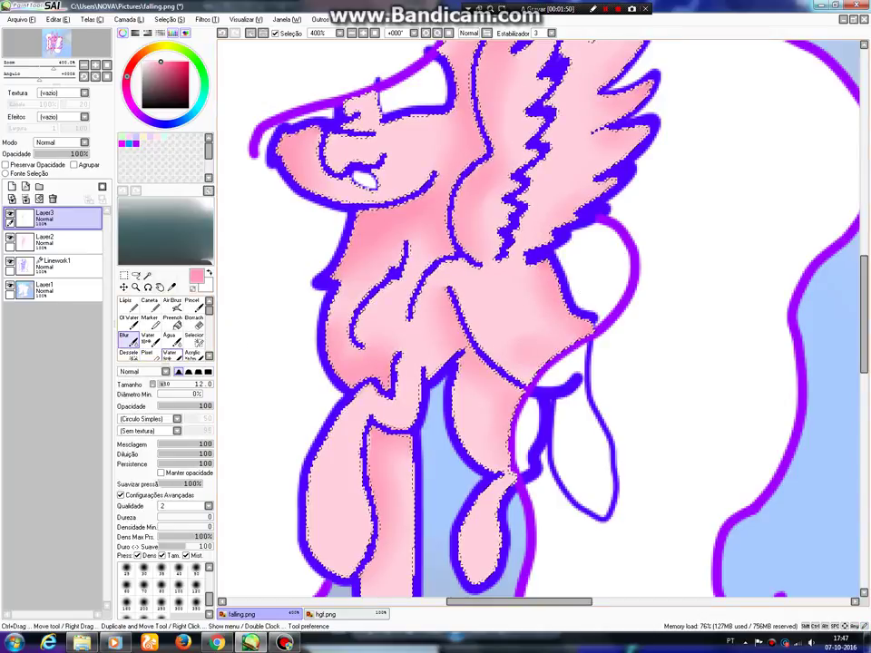
{"action": "left_click", "coordinate": [146, 356]}
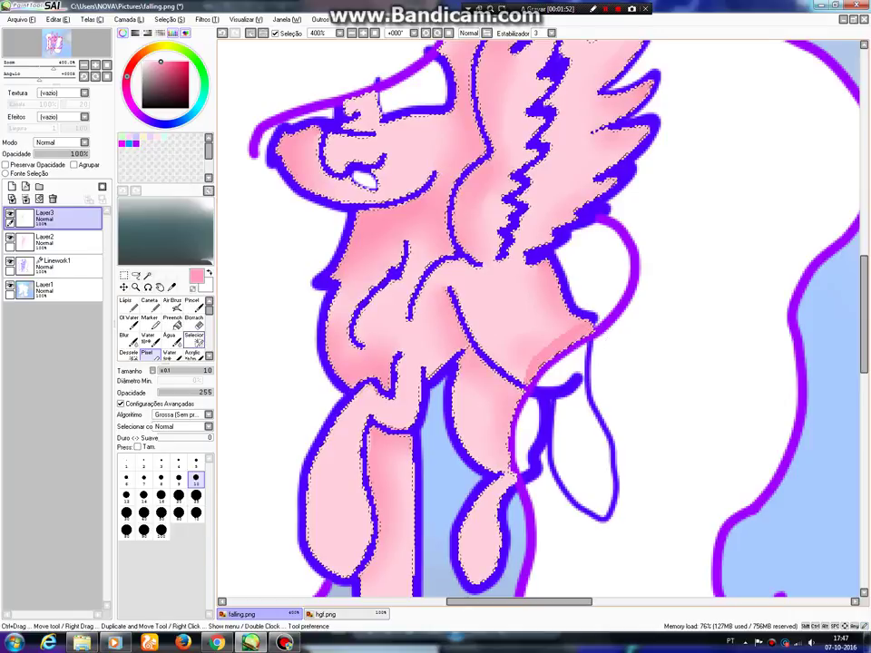
{"action": "left_click", "coordinate": [127, 337]}
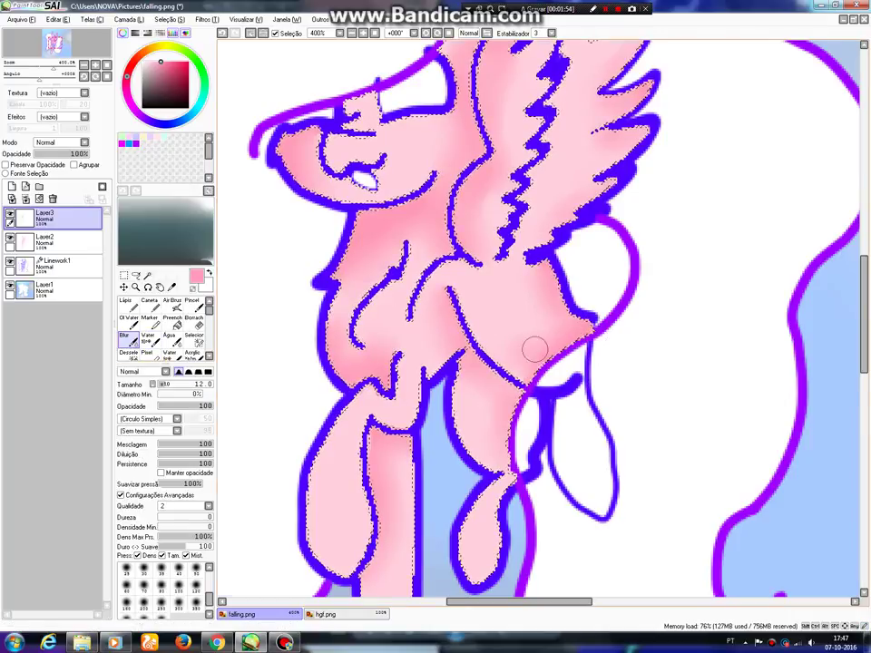
- Set the body shadow layer, Layer3, to the Sombra blend mode at 27% opacity
{"action": "scroll", "coordinate": [535, 349], "scroll_direction": "down", "scroll_amount": 3}
{"action": "left_click", "coordinate": [61, 142]}
{"action": "left_click", "coordinate": [52, 193]}
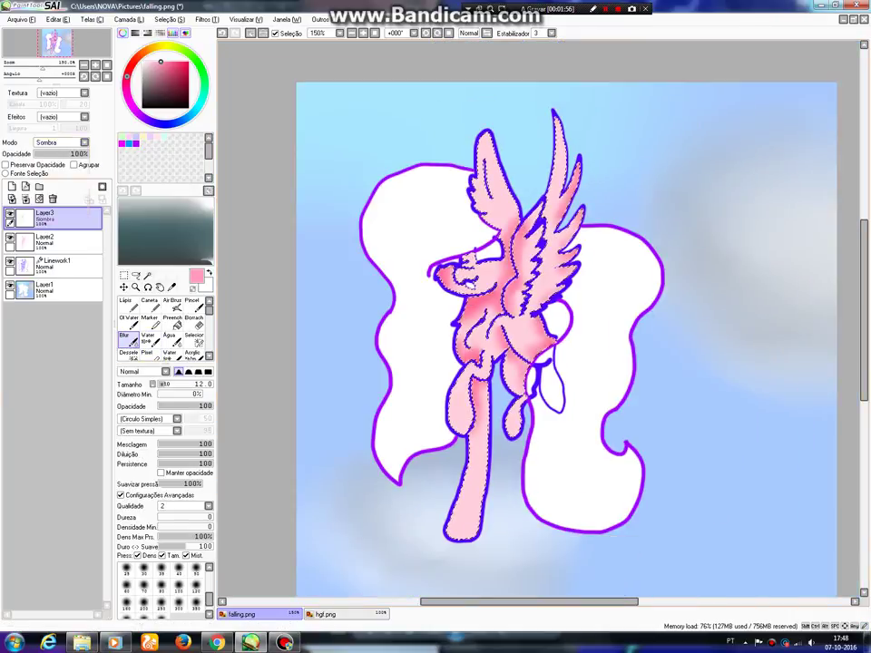
{"action": "left_click_drag", "start_coordinate": [86, 154], "coordinate": [72, 155]}
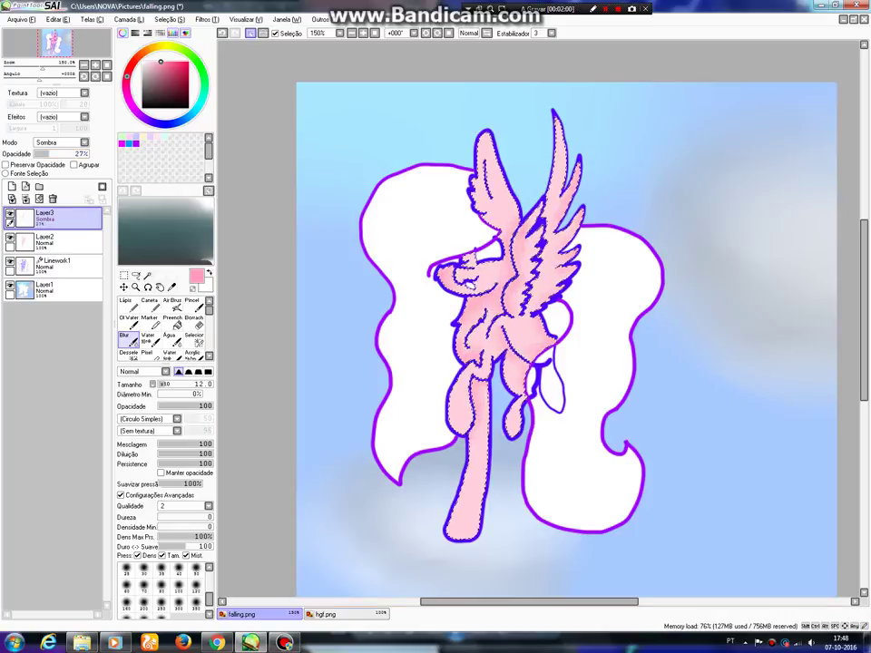
- Clear the body selection and select the mane and tail areas from the Linework1 layer with the Magic Wand
{"action": "key", "text": "ctrl+d"}
{"action": "left_click", "coordinate": [147, 275]}
{"action": "left_click", "coordinate": [65, 266]}
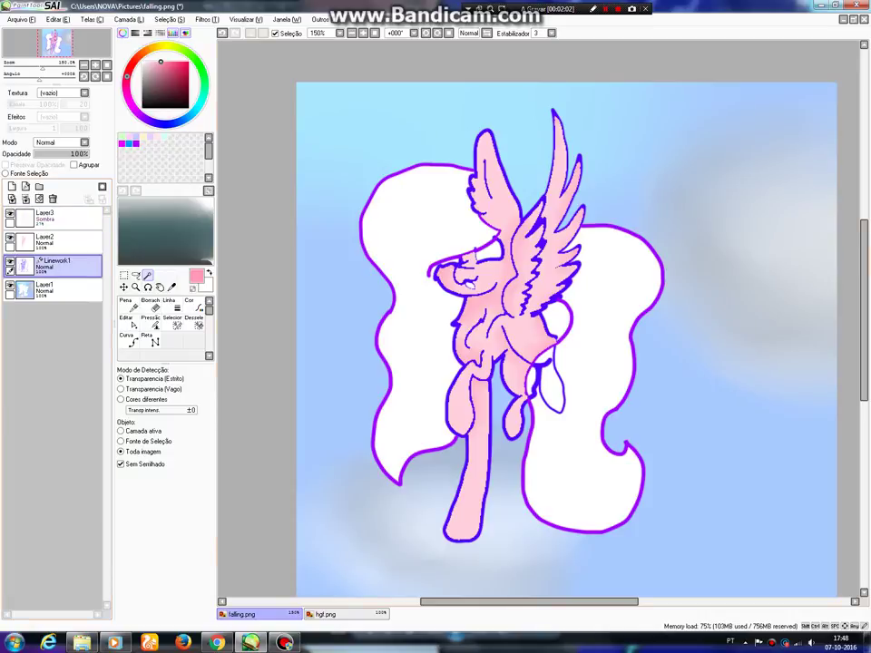
{"action": "left_click", "coordinate": [417, 340]}
{"action": "left_click", "coordinate": [588, 374]}
- Extend the selection over the unselected white tail areas beside the hind leg, using the linework layer's selection brush at size 28
{"action": "scroll", "coordinate": [588, 374], "scroll_direction": "up", "scroll_amount": 4}
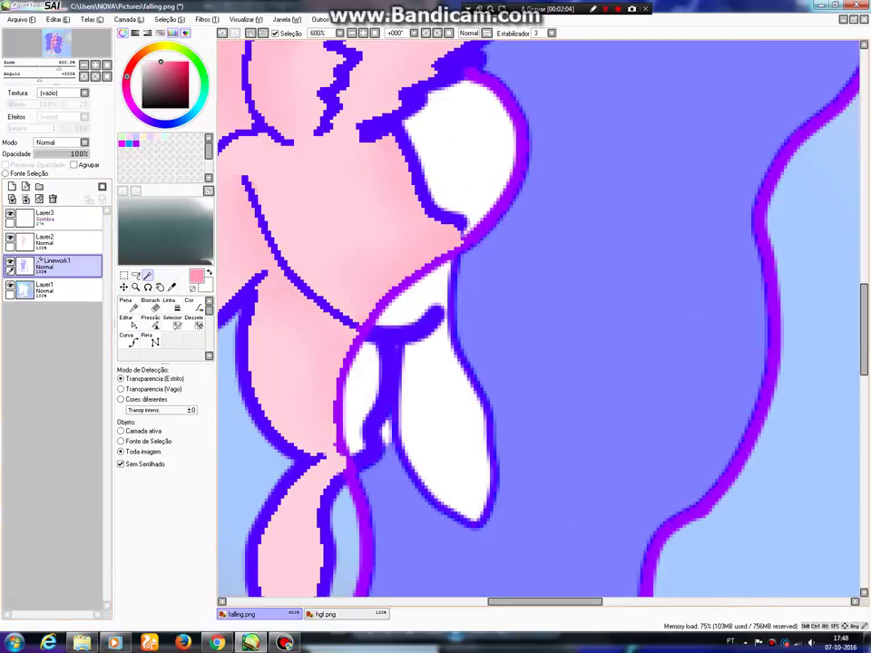
{"action": "left_click", "coordinate": [172, 322]}
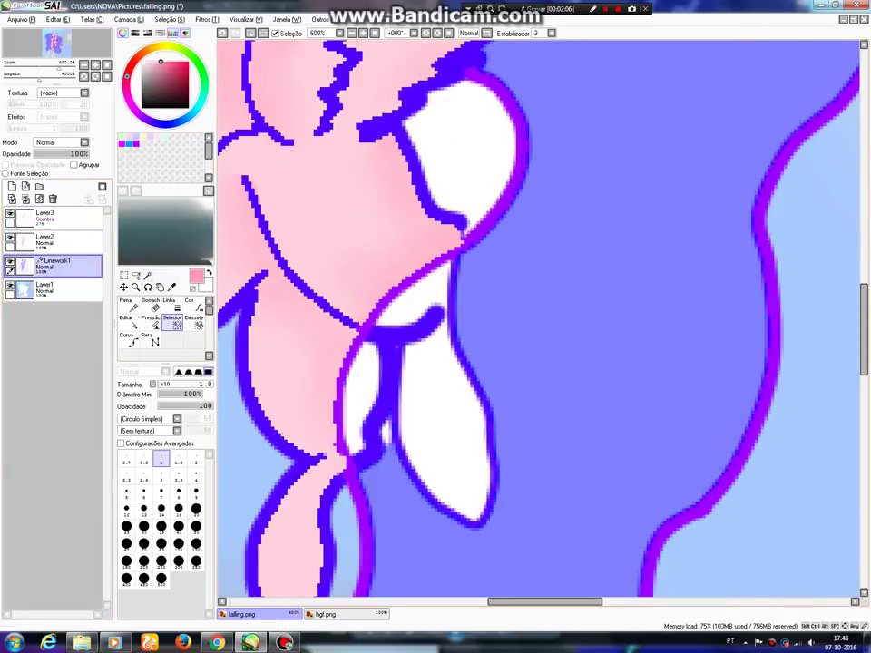
{"action": "left_click", "coordinate": [196, 527]}
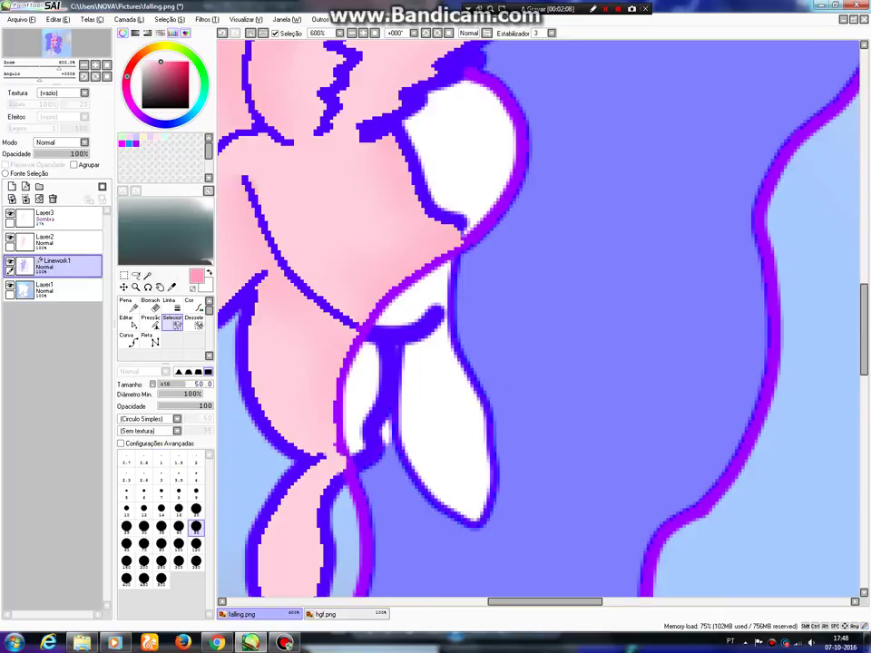
{"action": "mouse_move", "coordinate": [538, 318]}
{"action": "left_mouse_down"}
{"action": "mouse_move", "coordinate": [448, 431]}
{"action": "mouse_move", "coordinate": [444, 424]}
{"action": "mouse_move", "coordinate": [418, 432]}
{"action": "mouse_move", "coordinate": [397, 420]}
{"action": "mouse_move", "coordinate": [389, 443]}
{"action": "mouse_move", "coordinate": [408, 398]}
{"action": "mouse_move", "coordinate": [402, 350]}
{"action": "mouse_move", "coordinate": [461, 297]}
{"action": "mouse_move", "coordinate": [459, 389]}
{"action": "left_mouse_up"}
{"action": "scroll", "coordinate": [455, 479], "scroll_direction": "down", "scroll_amount": 3}
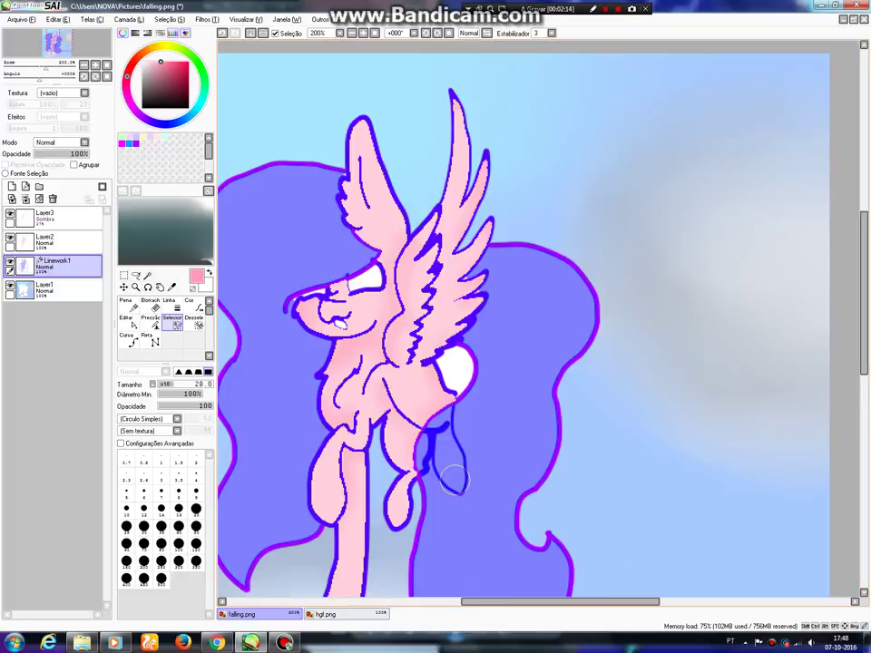
- Add a new layer above Layer3 and sample the light blue hair colour from hgf.png
{"action": "scroll", "coordinate": [455, 479], "scroll_direction": "down", "scroll_amount": 2}
{"action": "left_click", "coordinate": [64, 218]}
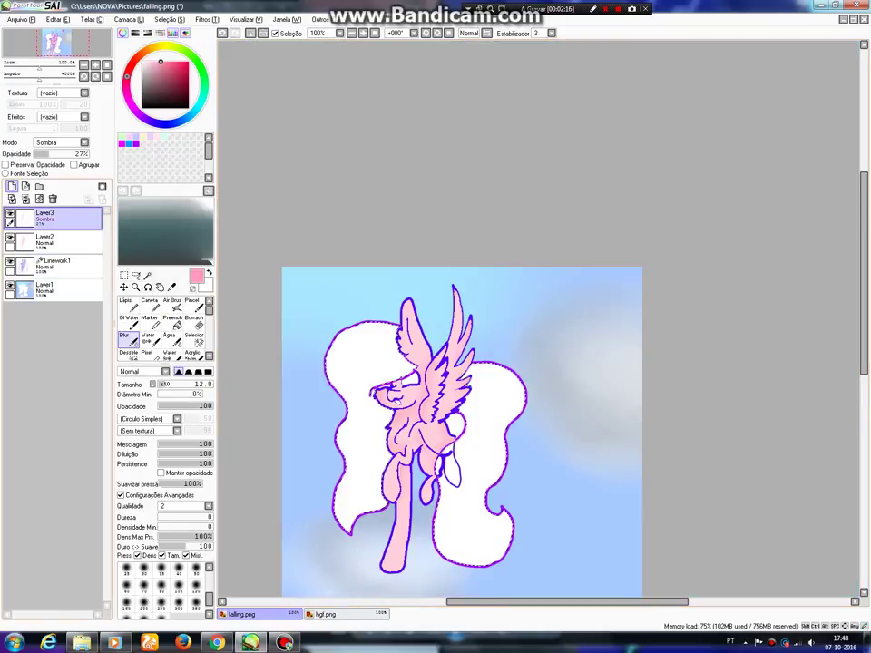
{"action": "left_click", "coordinate": [12, 186]}
{"action": "left_click", "coordinate": [149, 353]}
{"action": "left_click", "coordinate": [195, 478]}
{"action": "left_click", "coordinate": [325, 614]}
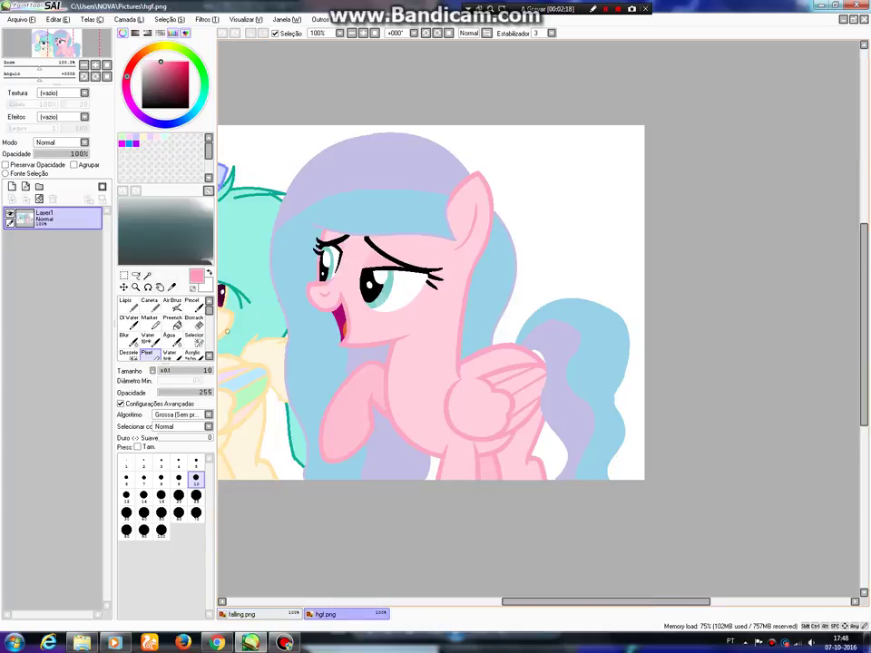
{"action": "left_click", "coordinate": [171, 287]}
{"action": "left_click", "coordinate": [292, 317]}
{"action": "scroll", "coordinate": [286, 316], "scroll_direction": "up", "scroll_amount": 1}
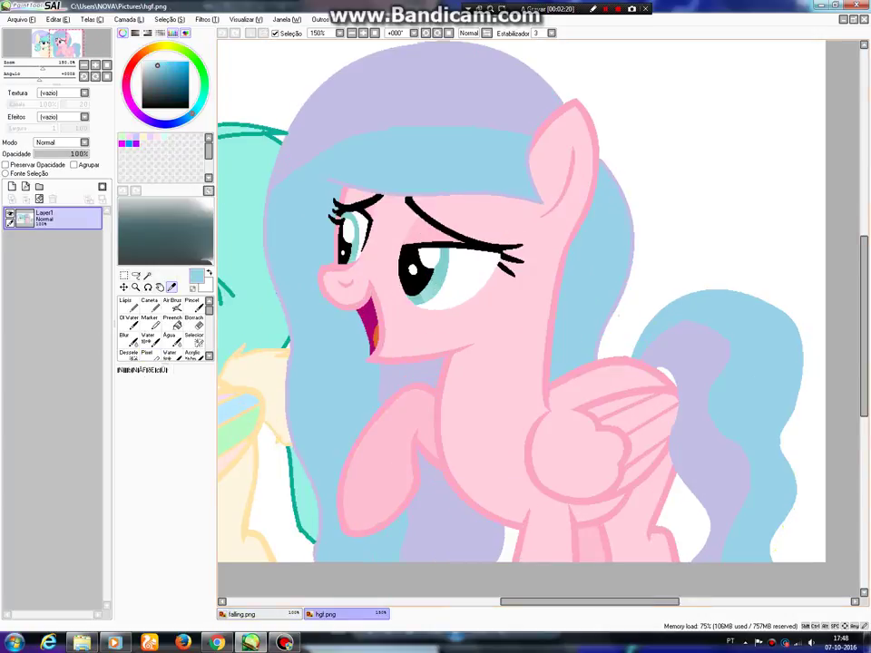
{"action": "left_click", "coordinate": [243, 614]}
- Fill the selected mane and tail in falling.png with the light blue, using the Pixel brush at size 70
{"action": "left_click", "coordinate": [149, 340]}
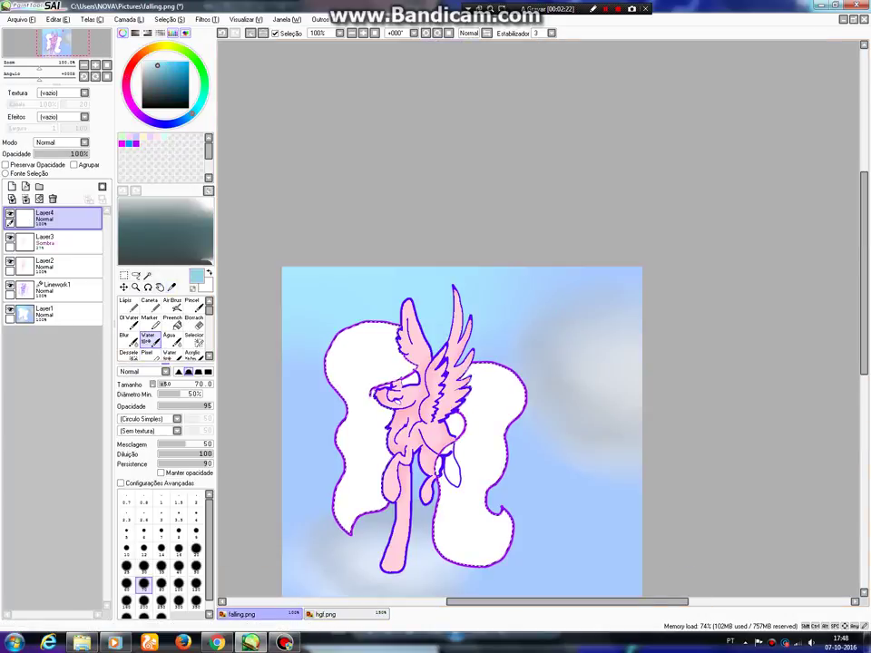
{"action": "left_click_drag", "start_coordinate": [150, 363], "coordinate": [150, 373]}
{"action": "left_click", "coordinate": [145, 353]}
{"action": "left_click", "coordinate": [196, 521]}
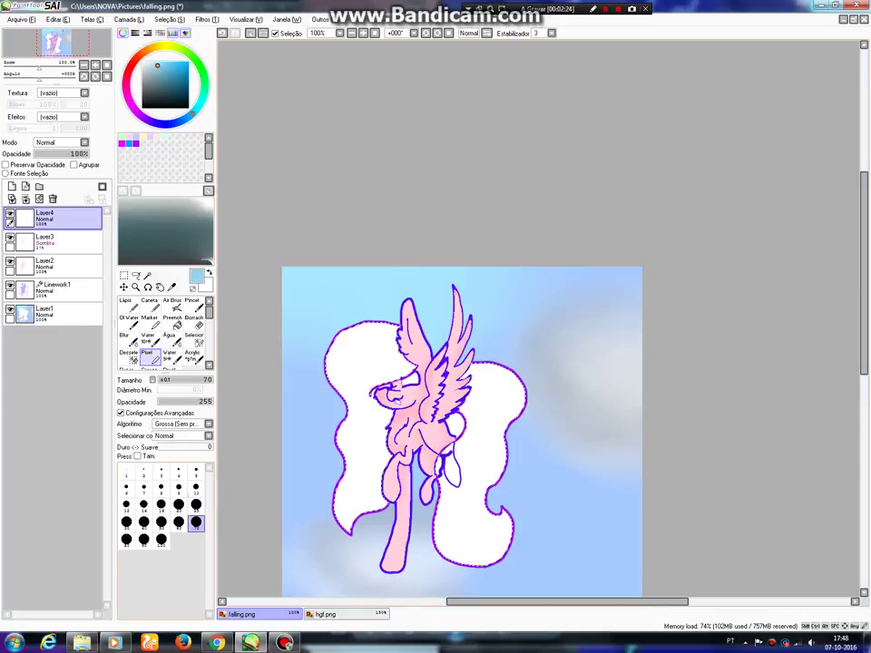
{"action": "mouse_move", "coordinate": [344, 513]}
{"action": "left_mouse_down"}
{"action": "mouse_move", "coordinate": [380, 484]}
{"action": "mouse_move", "coordinate": [377, 413]}
{"action": "mouse_move", "coordinate": [393, 360]}
{"action": "mouse_move", "coordinate": [367, 339]}
{"action": "mouse_move", "coordinate": [314, 377]}
{"action": "mouse_move", "coordinate": [368, 395]}
{"action": "mouse_move", "coordinate": [375, 411]}
{"action": "mouse_move", "coordinate": [336, 466]}
{"action": "mouse_move", "coordinate": [348, 484]}
{"action": "mouse_move", "coordinate": [382, 520]}
{"action": "mouse_move", "coordinate": [481, 562]}
{"action": "mouse_move", "coordinate": [499, 522]}
{"action": "mouse_move", "coordinate": [536, 491]}
{"action": "mouse_move", "coordinate": [427, 466]}
{"action": "mouse_move", "coordinate": [484, 393]}
{"action": "left_mouse_up"}
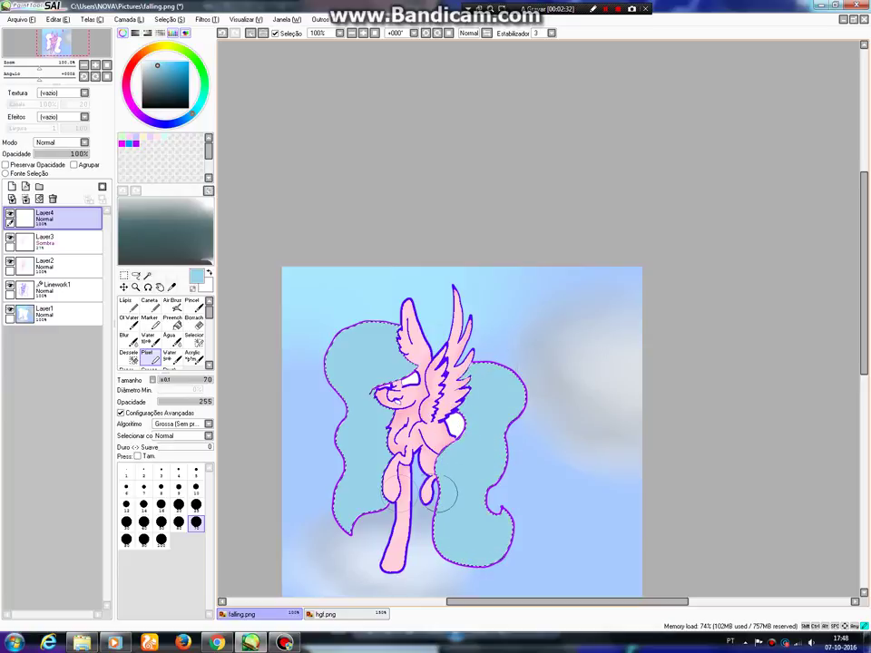
- Sample the lilac hair colour from hgf.png and paint lilac streaks on the mane's upper and inner lower parts
{"action": "left_click", "coordinate": [334, 614]}
{"action": "left_click", "coordinate": [171, 286]}
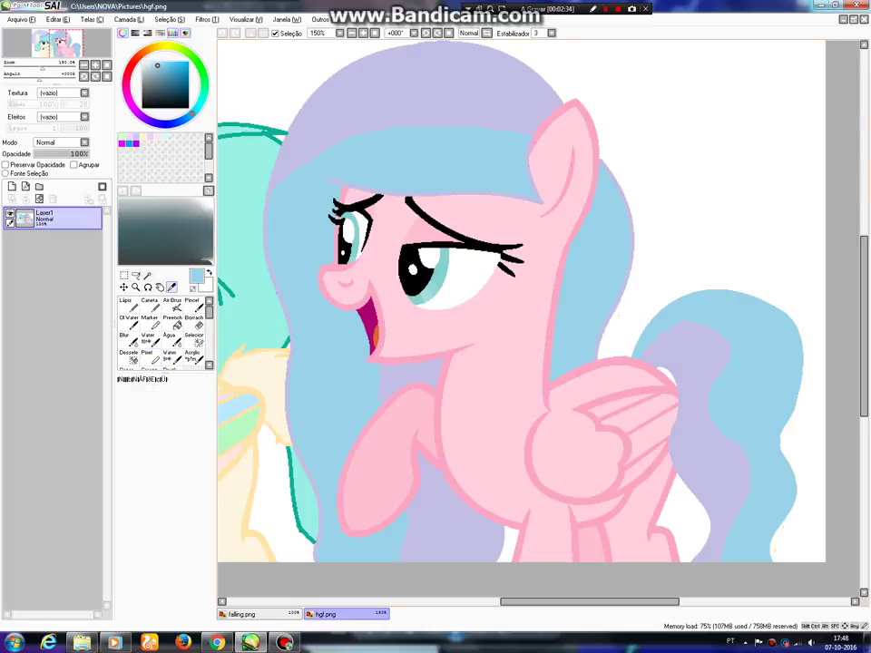
{"action": "left_click", "coordinate": [349, 109]}
{"action": "left_click", "coordinate": [259, 614]}
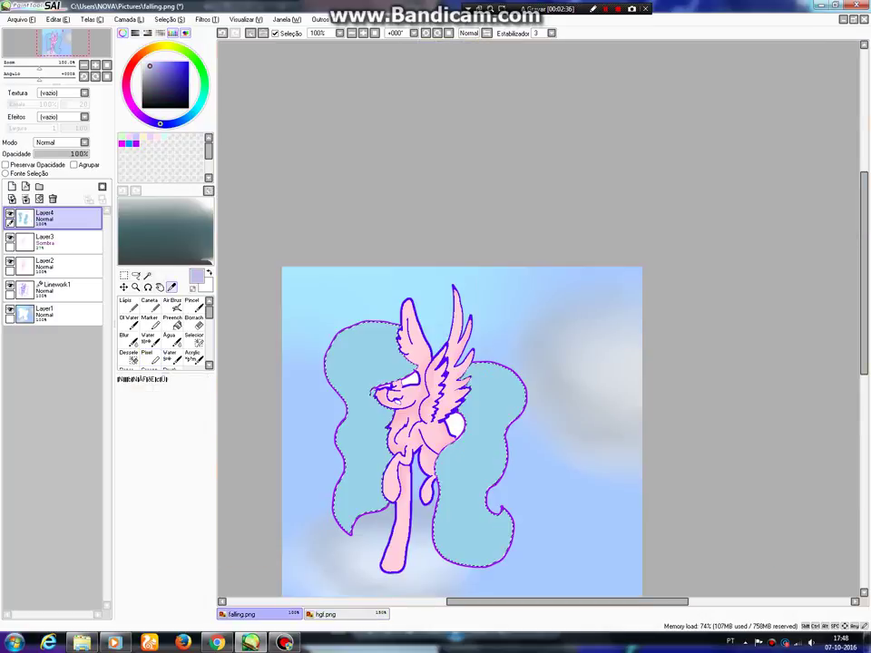
{"action": "left_click", "coordinate": [151, 357]}
{"action": "scroll", "coordinate": [293, 430], "scroll_direction": "up", "scroll_amount": 2}
{"action": "mouse_move", "coordinate": [502, 252]}
{"action": "left_mouse_down"}
{"action": "mouse_move", "coordinate": [415, 276]}
{"action": "mouse_move", "coordinate": [372, 357]}
{"action": "mouse_move", "coordinate": [425, 227]}
{"action": "left_mouse_up"}
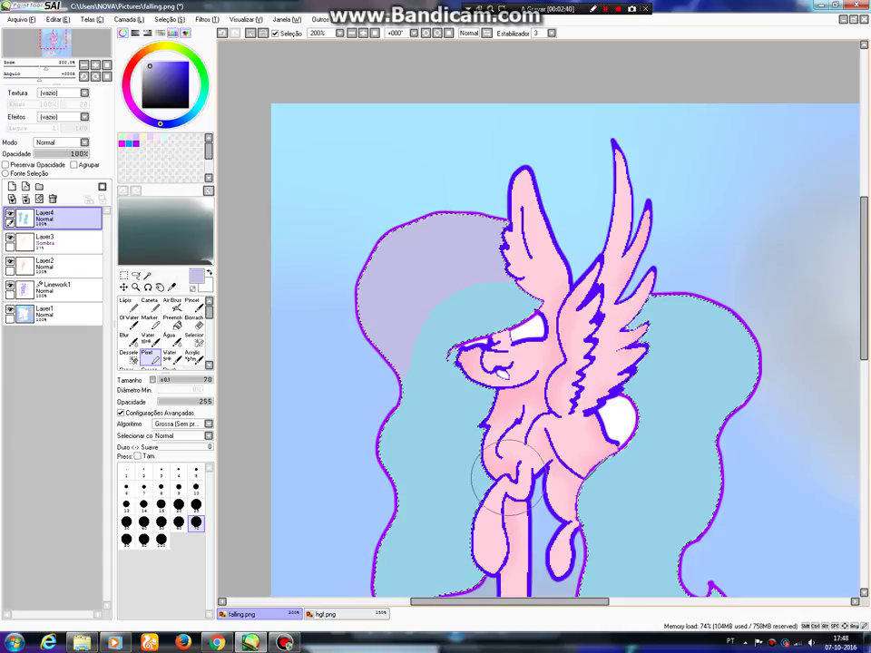
{"action": "left_click_drag", "start_coordinate": [493, 378], "coordinate": [475, 530]}
{"action": "scroll", "coordinate": [572, 529], "scroll_direction": "down", "scroll_amount": 2}
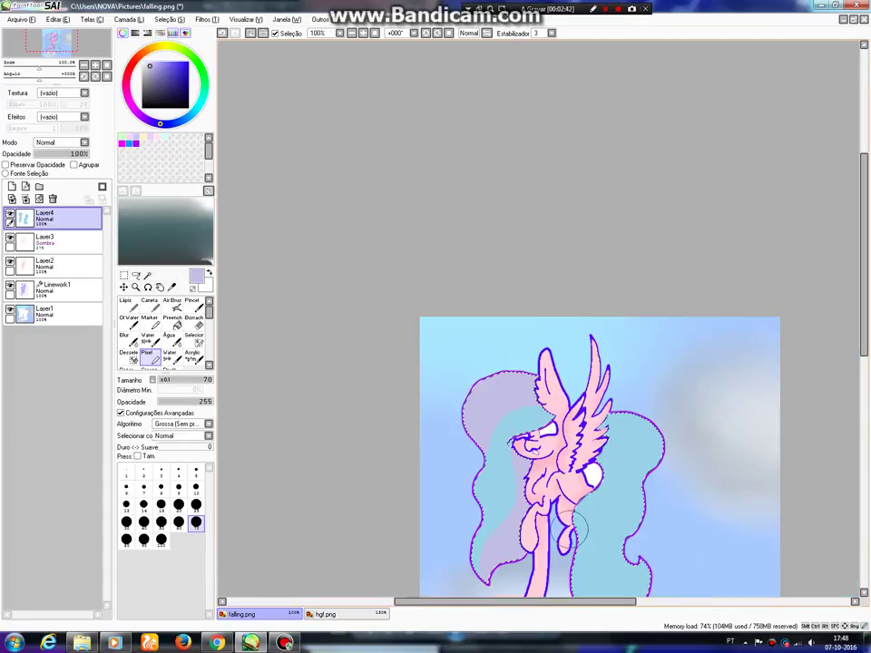
- Check the tail pattern in hgf.png and paint a lilac streak along the inner side of the tail in falling.png
{"action": "left_click_drag", "start_coordinate": [863, 277], "coordinate": [864, 306]}
{"action": "scroll", "coordinate": [718, 365], "scroll_direction": "up", "scroll_amount": 2}
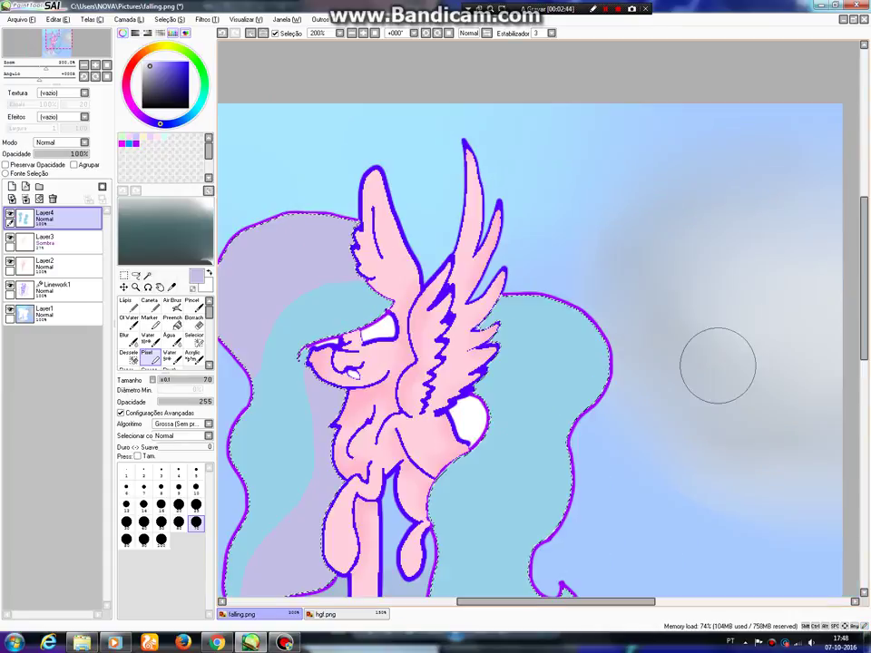
{"action": "scroll", "coordinate": [587, 361], "scroll_direction": "down", "scroll_amount": 2}
{"action": "scroll", "coordinate": [556, 444], "scroll_direction": "up", "scroll_amount": 2}
{"action": "scroll", "coordinate": [554, 253], "scroll_direction": "down", "scroll_amount": 2}
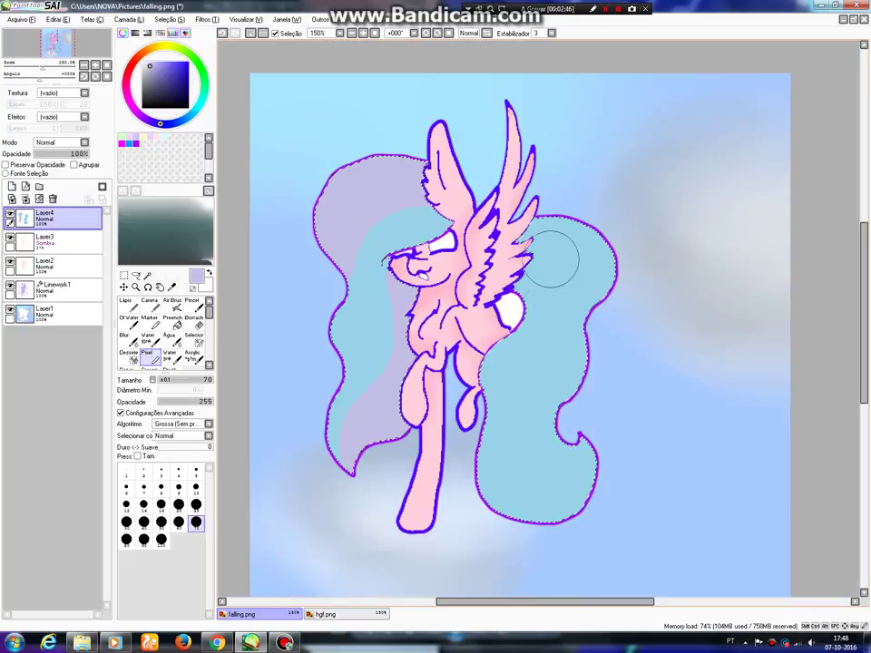
{"action": "scroll", "coordinate": [458, 463], "scroll_direction": "up", "scroll_amount": 1}
{"action": "left_click", "coordinate": [350, 614]}
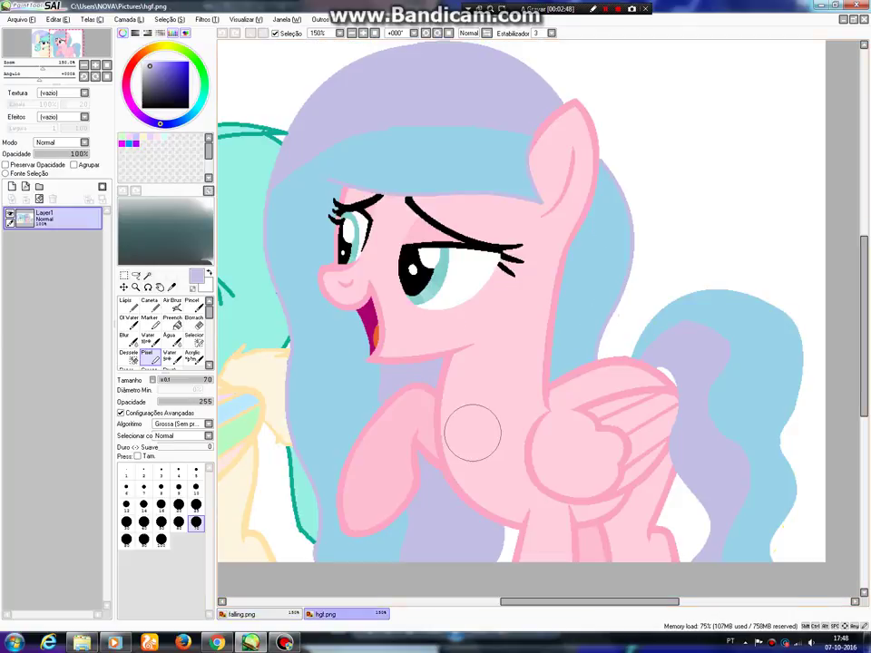
{"action": "key", "text": "ctrl+Tab"}
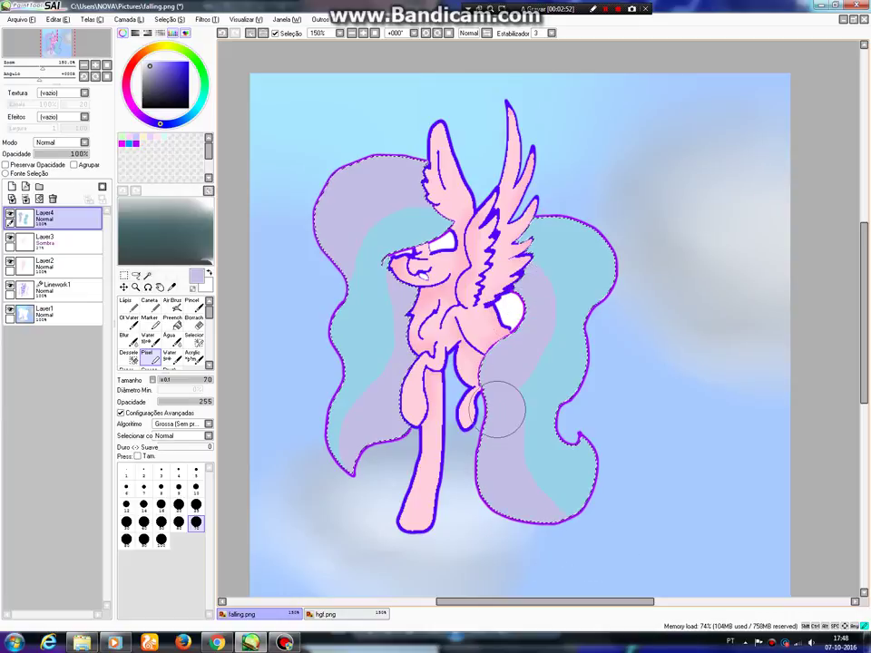
{"action": "scroll", "coordinate": [536, 545], "scroll_direction": "down", "scroll_amount": 2}
- Add a new layer and paint broad white highlight bands across the mane and tail with the Pixel brush at size 70
{"action": "scroll", "coordinate": [492, 525], "scroll_direction": "up", "scroll_amount": 3}
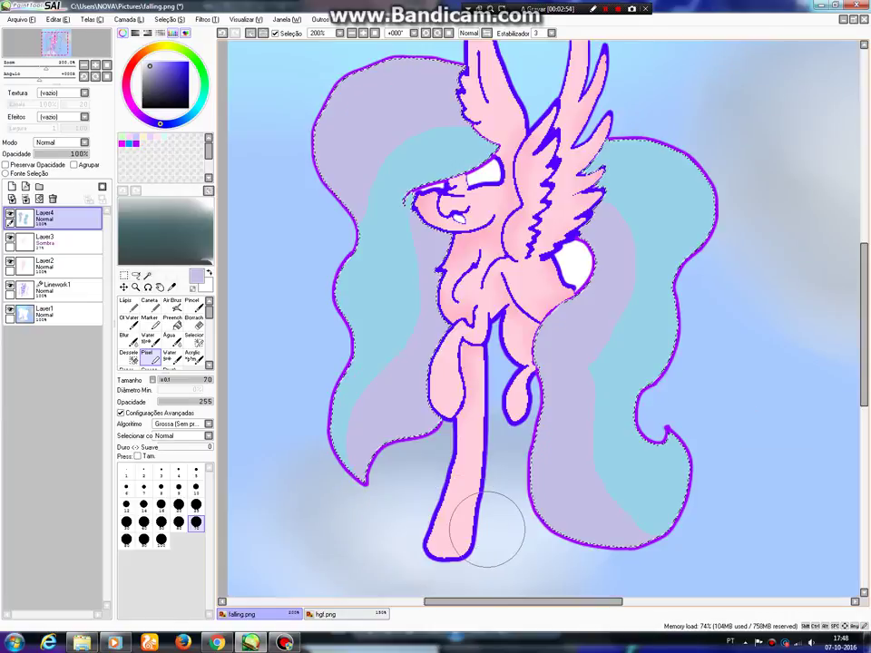
{"action": "left_click", "coordinate": [12, 187]}
{"action": "left_click", "coordinate": [151, 62]}
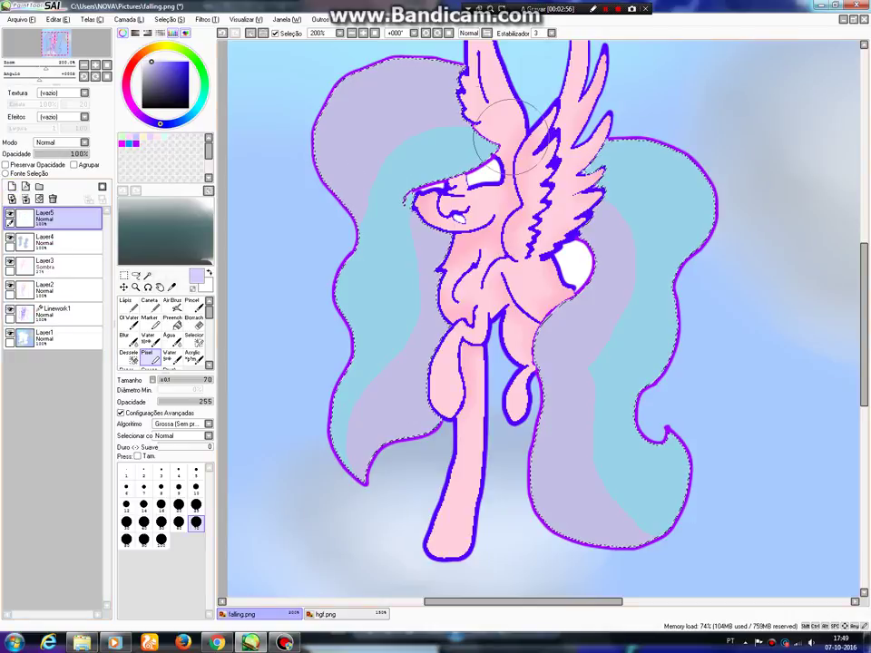
{"action": "mouse_move", "coordinate": [497, 123]}
{"action": "left_mouse_down"}
{"action": "mouse_move", "coordinate": [405, 123]}
{"action": "mouse_move", "coordinate": [354, 193]}
{"action": "left_mouse_up"}
{"action": "key", "text": "ctrl+z"}
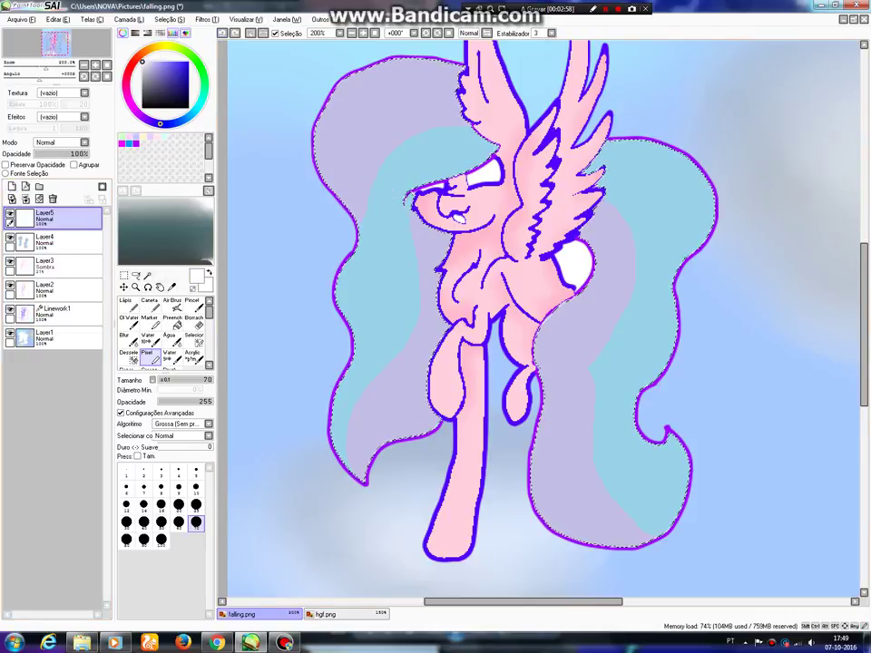
{"action": "left_click_drag", "start_coordinate": [481, 105], "coordinate": [339, 207]}
{"action": "left_click_drag", "start_coordinate": [428, 254], "coordinate": [338, 422]}
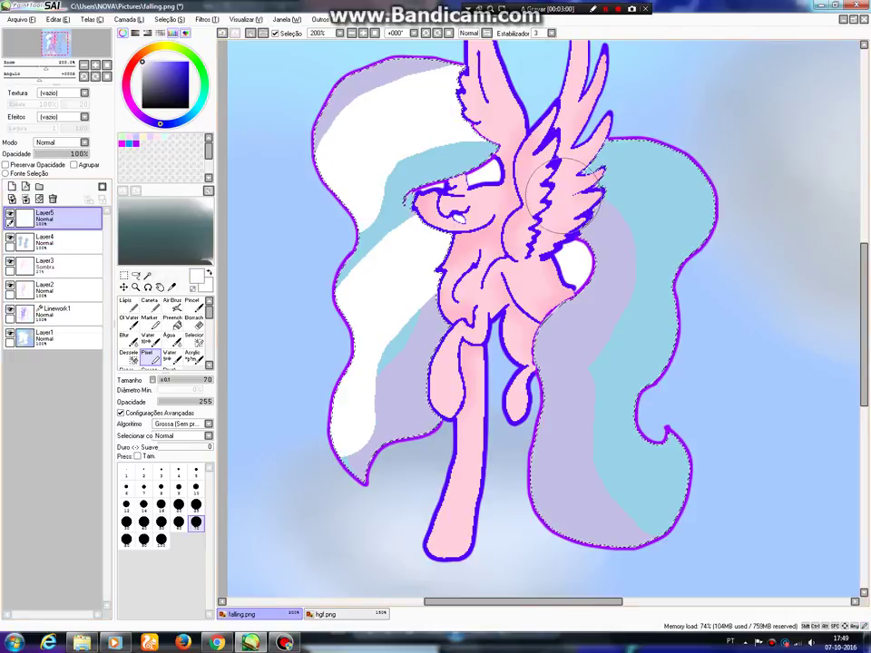
{"action": "mouse_move", "coordinate": [562, 196]}
{"action": "left_mouse_down"}
{"action": "mouse_move", "coordinate": [561, 359]}
{"action": "mouse_move", "coordinate": [724, 376]}
{"action": "left_mouse_up"}
- Soften the white bands with the Blur brush at size 54 and set their layer to Sobrepor at 19% opacity
{"action": "left_click", "coordinate": [132, 342]}
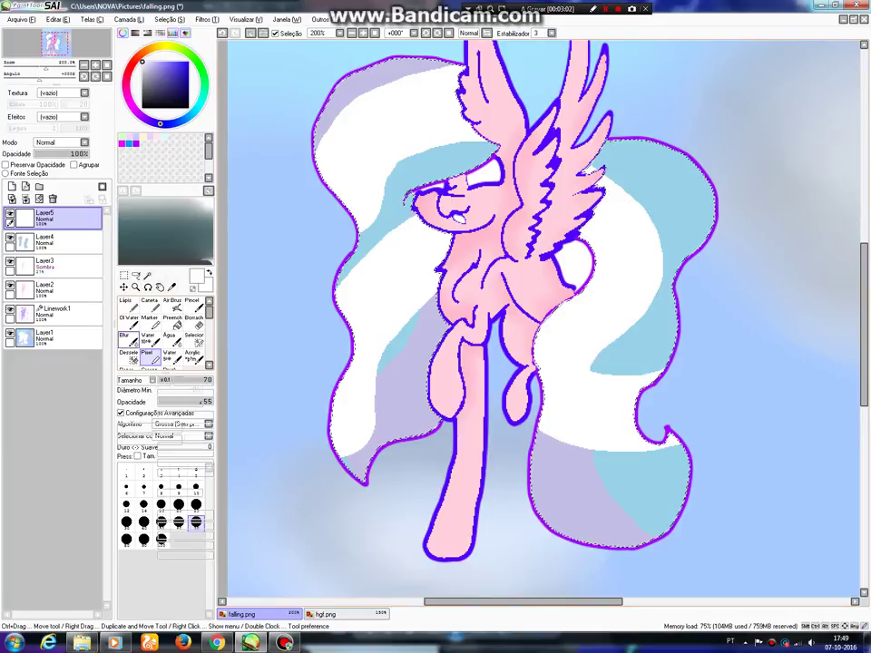
{"action": "left_click_drag", "start_coordinate": [546, 317], "coordinate": [573, 317], "text": "ctrl+alt"}
{"action": "mouse_move", "coordinate": [362, 430]}
{"action": "left_mouse_down"}
{"action": "mouse_move", "coordinate": [365, 399]}
{"action": "mouse_move", "coordinate": [452, 245]}
{"action": "mouse_move", "coordinate": [390, 262]}
{"action": "mouse_move", "coordinate": [405, 237]}
{"action": "mouse_move", "coordinate": [328, 292]}
{"action": "mouse_move", "coordinate": [387, 221]}
{"action": "mouse_move", "coordinate": [372, 231]}
{"action": "mouse_move", "coordinate": [474, 150]}
{"action": "mouse_move", "coordinate": [399, 84]}
{"action": "mouse_move", "coordinate": [305, 112]}
{"action": "mouse_move", "coordinate": [485, 50]}
{"action": "left_mouse_up"}
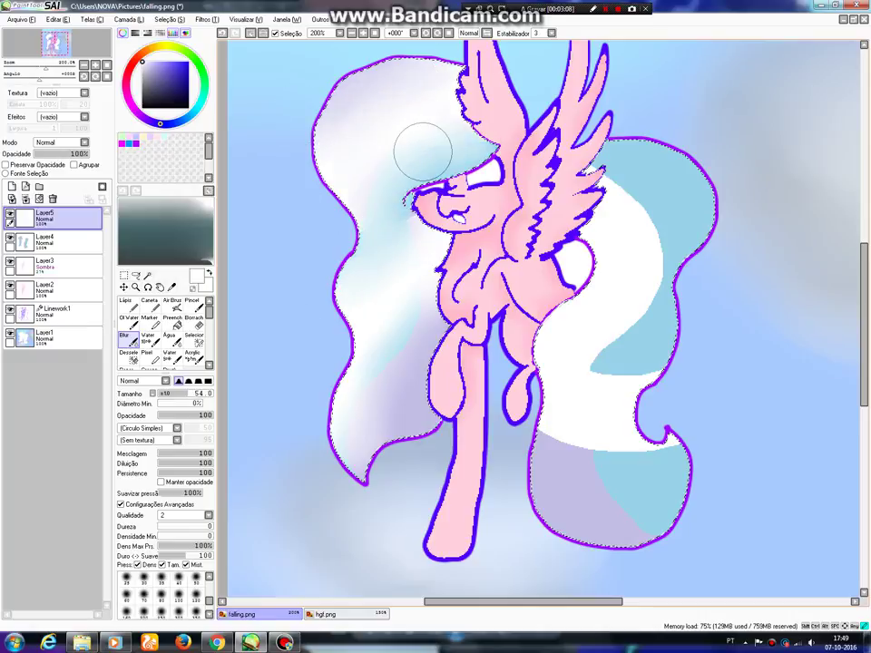
{"action": "mouse_move", "coordinate": [572, 159]}
{"action": "left_mouse_down"}
{"action": "mouse_move", "coordinate": [615, 179]}
{"action": "mouse_move", "coordinate": [646, 224]}
{"action": "mouse_move", "coordinate": [643, 282]}
{"action": "mouse_move", "coordinate": [616, 352]}
{"action": "mouse_move", "coordinate": [574, 382]}
{"action": "mouse_move", "coordinate": [640, 262]}
{"action": "mouse_move", "coordinate": [631, 369]}
{"action": "mouse_move", "coordinate": [565, 427]}
{"action": "mouse_move", "coordinate": [578, 437]}
{"action": "mouse_move", "coordinate": [752, 461]}
{"action": "left_mouse_up"}
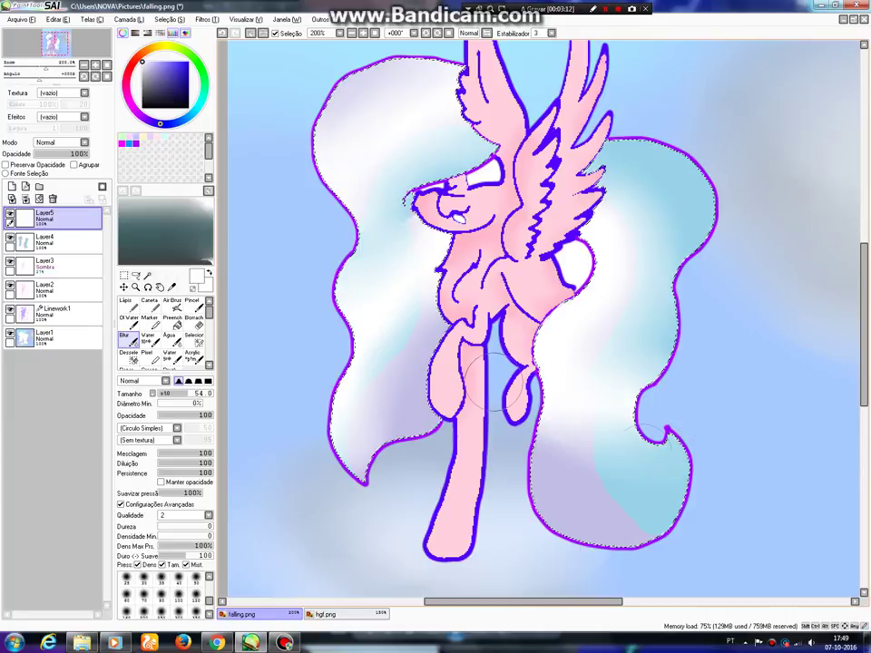
{"action": "left_click", "coordinate": [57, 142]}
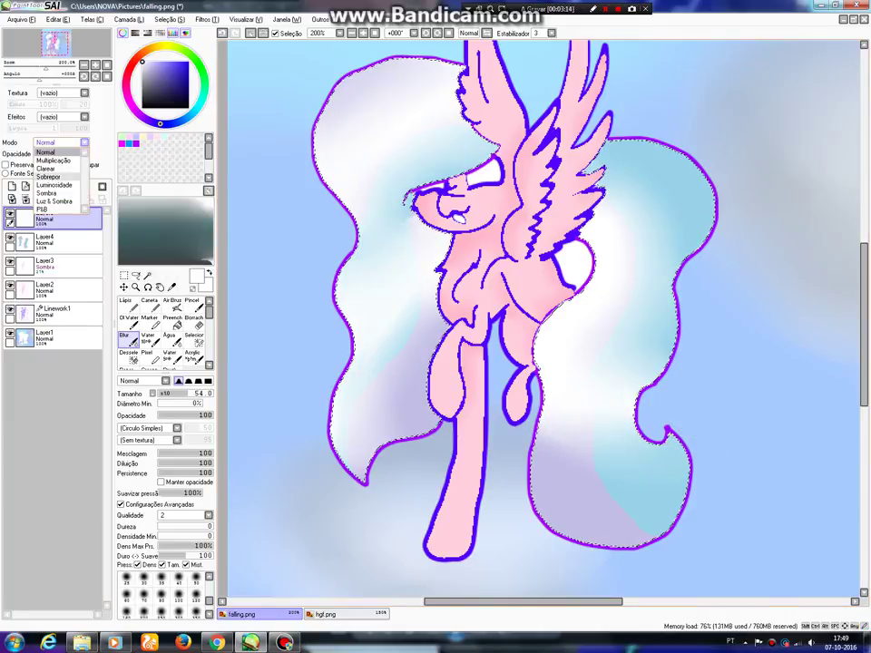
{"action": "left_click", "coordinate": [47, 176]}
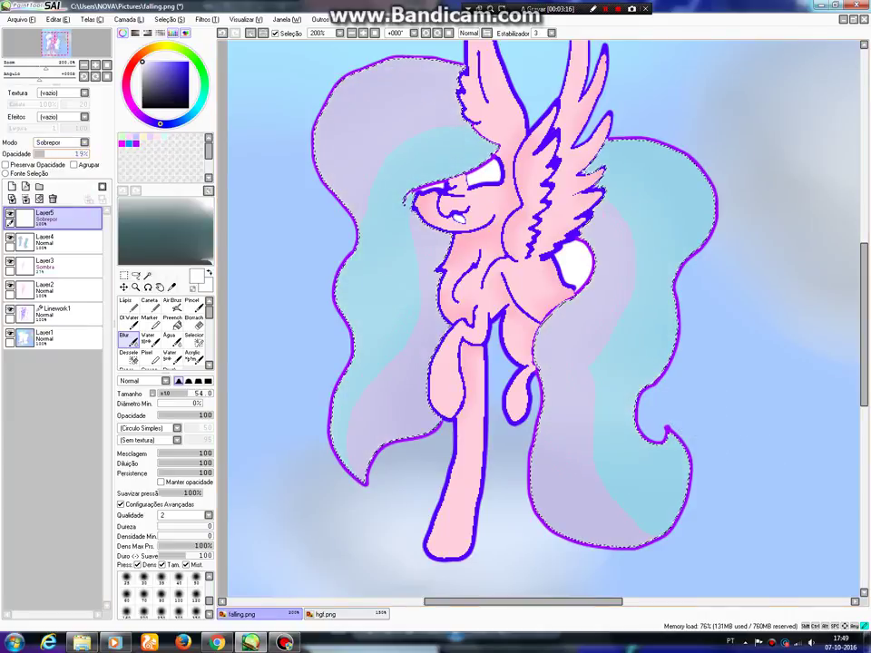
- Add a new layer and paint black shadows along the mane's inner edge with the Pixel brush at size 25
{"action": "left_click", "coordinate": [12, 186]}
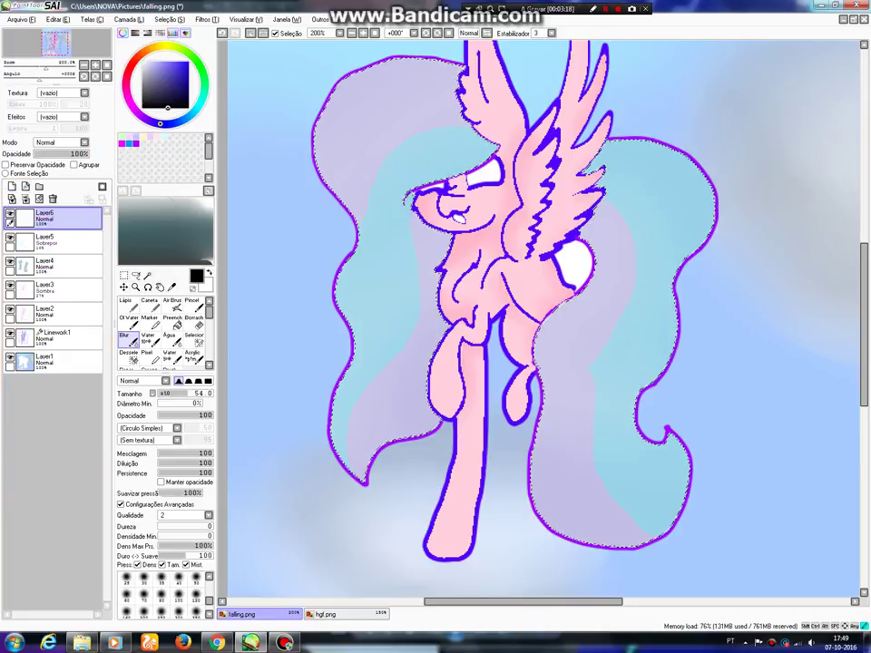
{"action": "left_click", "coordinate": [147, 357]}
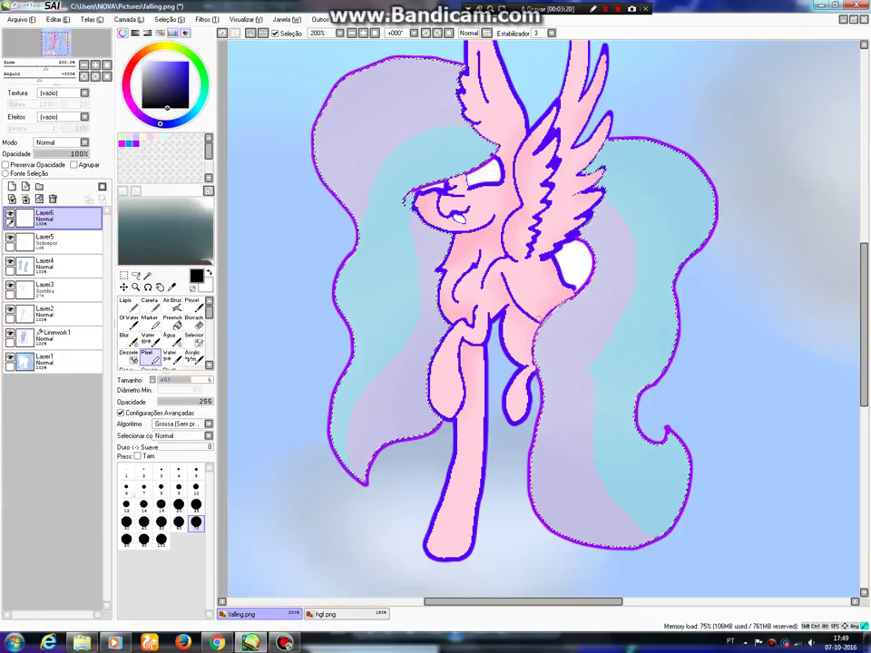
{"action": "left_click", "coordinate": [196, 504]}
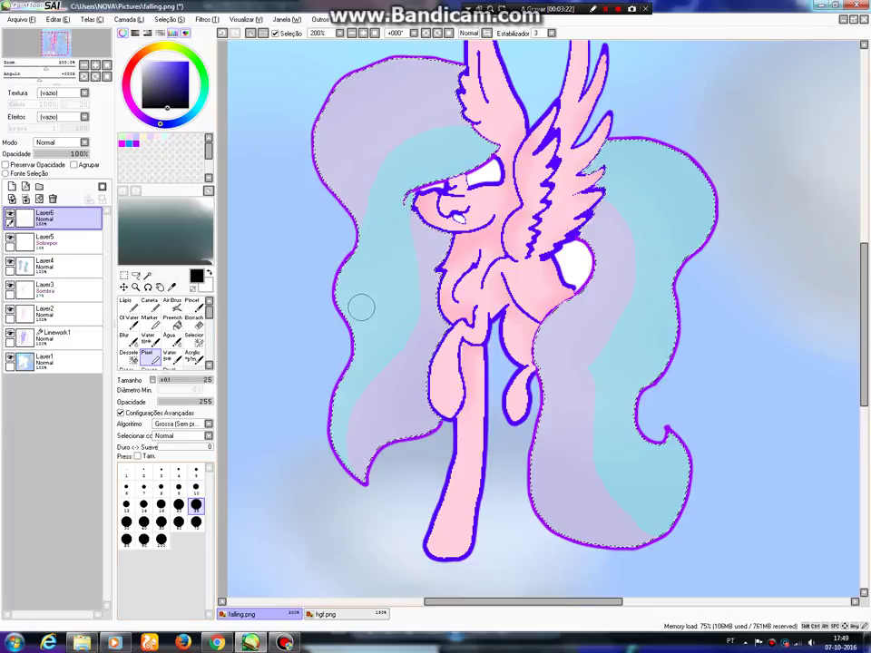
{"action": "mouse_move", "coordinate": [410, 192]}
{"action": "left_mouse_down"}
{"action": "mouse_move", "coordinate": [406, 240]}
{"action": "mouse_move", "coordinate": [424, 272]}
{"action": "mouse_move", "coordinate": [443, 257]}
{"action": "mouse_move", "coordinate": [444, 364]}
{"action": "mouse_move", "coordinate": [420, 420]}
{"action": "mouse_move", "coordinate": [362, 475]}
{"action": "left_mouse_up"}
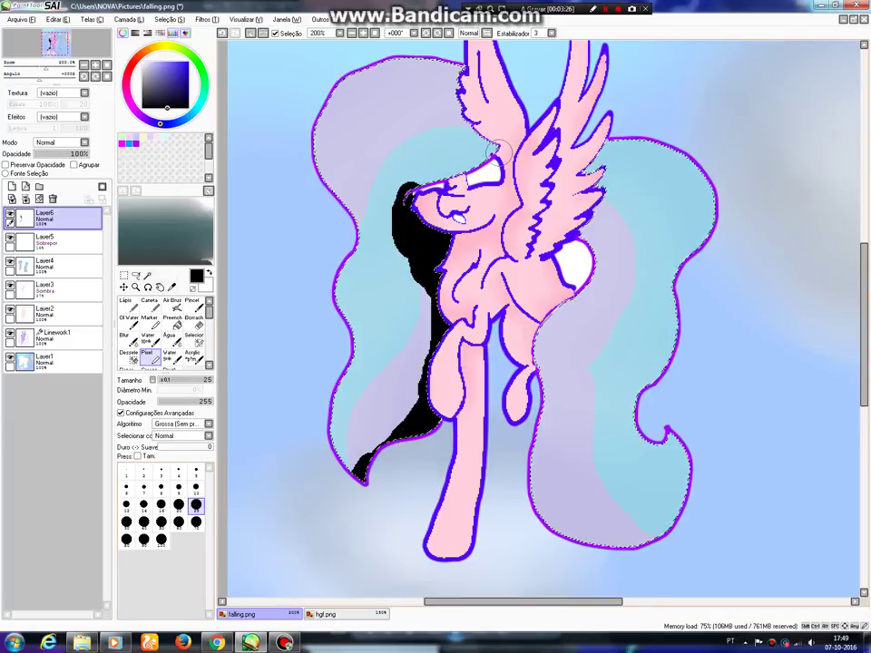
{"action": "mouse_move", "coordinate": [496, 150]}
{"action": "left_mouse_down"}
{"action": "mouse_move", "coordinate": [461, 47]}
{"action": "mouse_move", "coordinate": [428, 187]}
{"action": "left_mouse_up"}
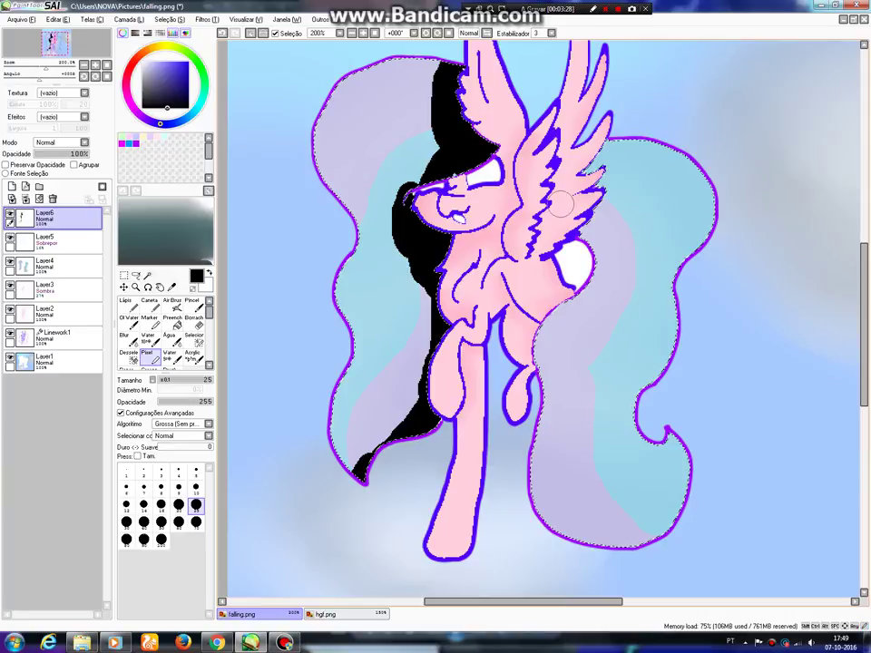
- Paint a black shadow at the tail's base and soften the mane and tail shadows with the Blur brush at size 54
{"action": "mouse_move", "coordinate": [593, 156]}
{"action": "left_mouse_down"}
{"action": "mouse_move", "coordinate": [567, 224]}
{"action": "mouse_move", "coordinate": [621, 130]}
{"action": "left_mouse_up"}
{"action": "left_click_drag", "start_coordinate": [584, 237], "coordinate": [594, 264]}
{"action": "left_click", "coordinate": [128, 342]}
{"action": "mouse_move", "coordinate": [450, 172]}
{"action": "left_mouse_down"}
{"action": "mouse_move", "coordinate": [435, 89]}
{"action": "mouse_move", "coordinate": [429, 186]}
{"action": "mouse_move", "coordinate": [433, 103]}
{"action": "mouse_move", "coordinate": [422, 74]}
{"action": "mouse_move", "coordinate": [434, 65]}
{"action": "mouse_move", "coordinate": [402, 131]}
{"action": "mouse_move", "coordinate": [418, 154]}
{"action": "mouse_move", "coordinate": [486, 122]}
{"action": "mouse_move", "coordinate": [436, 167]}
{"action": "mouse_move", "coordinate": [465, 155]}
{"action": "mouse_move", "coordinate": [413, 195]}
{"action": "mouse_move", "coordinate": [432, 186]}
{"action": "mouse_move", "coordinate": [411, 222]}
{"action": "mouse_move", "coordinate": [417, 216]}
{"action": "mouse_move", "coordinate": [404, 207]}
{"action": "mouse_move", "coordinate": [424, 254]}
{"action": "mouse_move", "coordinate": [414, 258]}
{"action": "mouse_move", "coordinate": [425, 343]}
{"action": "mouse_move", "coordinate": [428, 334]}
{"action": "mouse_move", "coordinate": [410, 399]}
{"action": "mouse_move", "coordinate": [381, 435]}
{"action": "mouse_move", "coordinate": [378, 467]}
{"action": "mouse_move", "coordinate": [366, 481]}
{"action": "mouse_move", "coordinate": [415, 427]}
{"action": "mouse_move", "coordinate": [436, 304]}
{"action": "mouse_move", "coordinate": [424, 428]}
{"action": "mouse_move", "coordinate": [378, 463]}
{"action": "mouse_move", "coordinate": [424, 331]}
{"action": "mouse_move", "coordinate": [434, 374]}
{"action": "mouse_move", "coordinate": [454, 267]}
{"action": "mouse_move", "coordinate": [459, 177]}
{"action": "mouse_move", "coordinate": [493, 116]}
{"action": "mouse_move", "coordinate": [468, 103]}
{"action": "mouse_move", "coordinate": [393, 173]}
{"action": "left_mouse_up"}
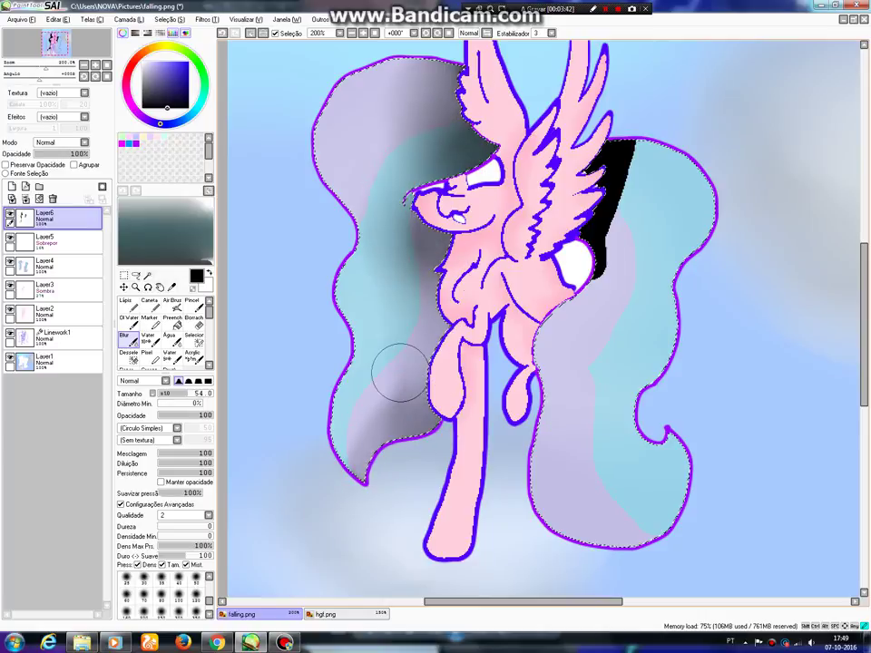
{"action": "mouse_move", "coordinate": [562, 314]}
{"action": "left_mouse_down"}
{"action": "mouse_move", "coordinate": [596, 297]}
{"action": "mouse_move", "coordinate": [638, 163]}
{"action": "mouse_move", "coordinate": [624, 194]}
{"action": "mouse_move", "coordinate": [602, 150]}
{"action": "mouse_move", "coordinate": [617, 156]}
{"action": "mouse_move", "coordinate": [590, 190]}
{"action": "left_mouse_up"}
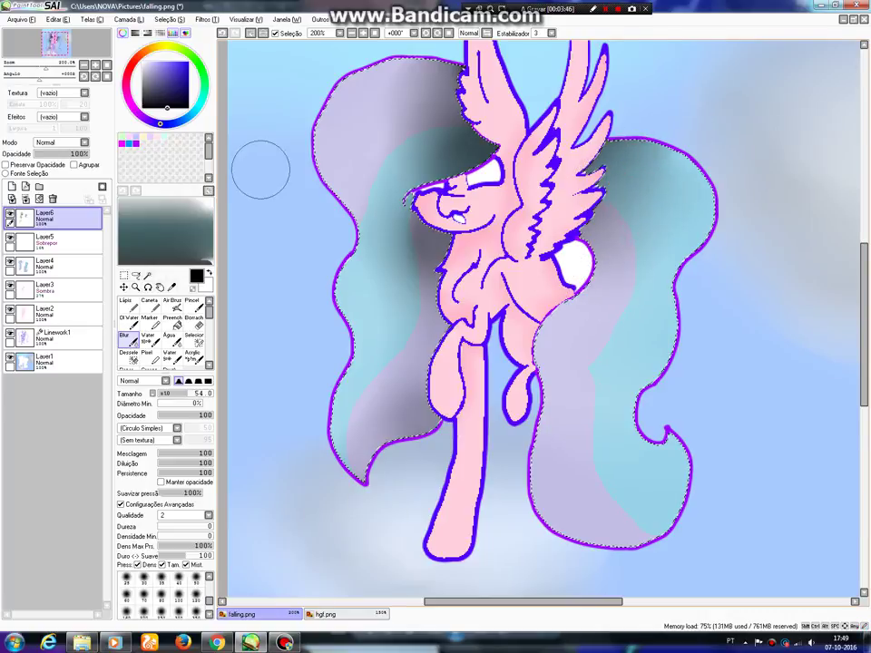
- Set the hair shadow layer to Sombra at 25% opacity and clear the selection
{"action": "left_click", "coordinate": [59, 142]}
{"action": "left_click", "coordinate": [45, 192]}
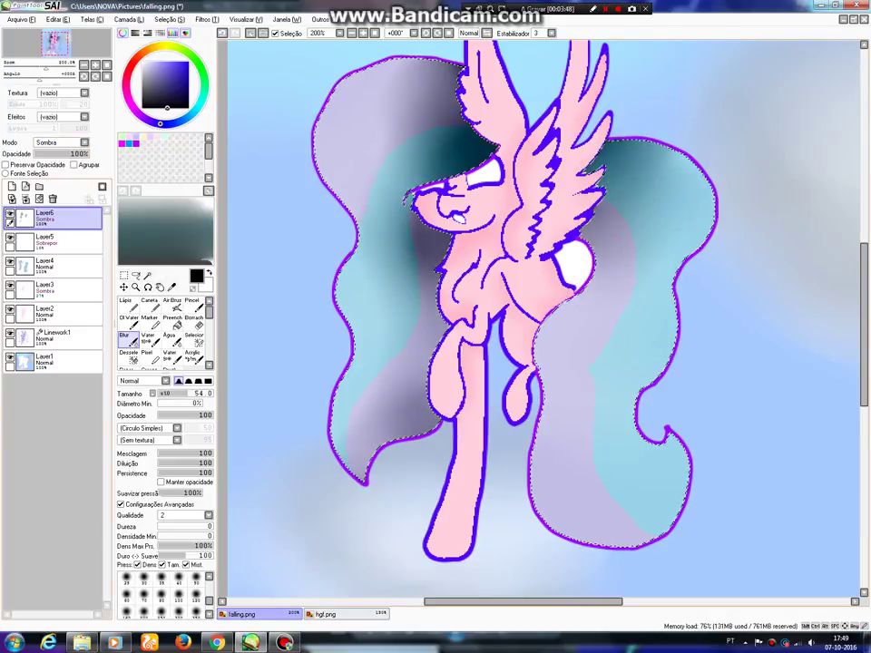
{"action": "left_click", "coordinate": [58, 153]}
{"action": "left_click_drag", "start_coordinate": [58, 154], "coordinate": [67, 153]}
{"action": "scroll", "coordinate": [392, 263], "scroll_direction": "down", "scroll_amount": 2}
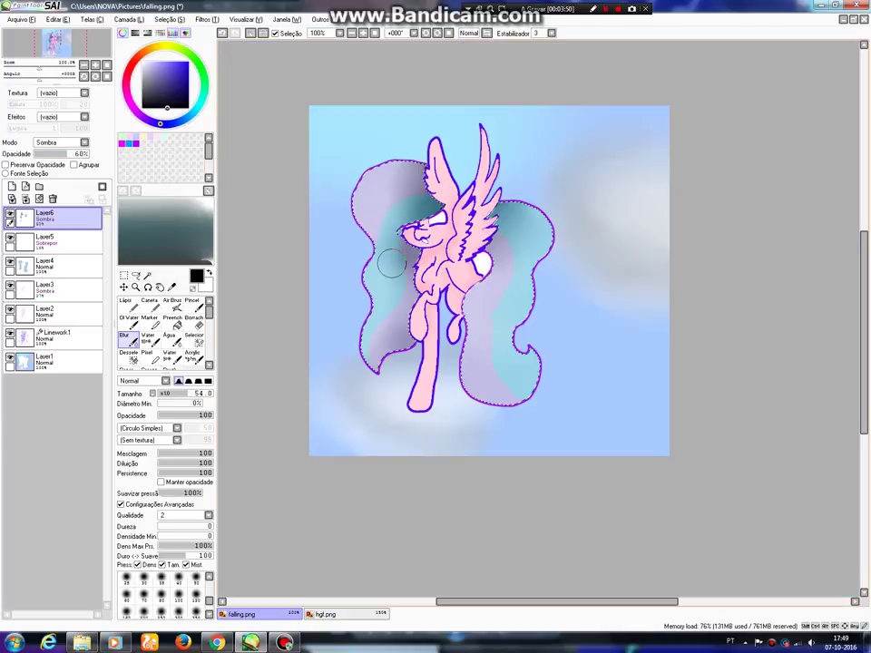
{"action": "left_click", "coordinate": [48, 154]}
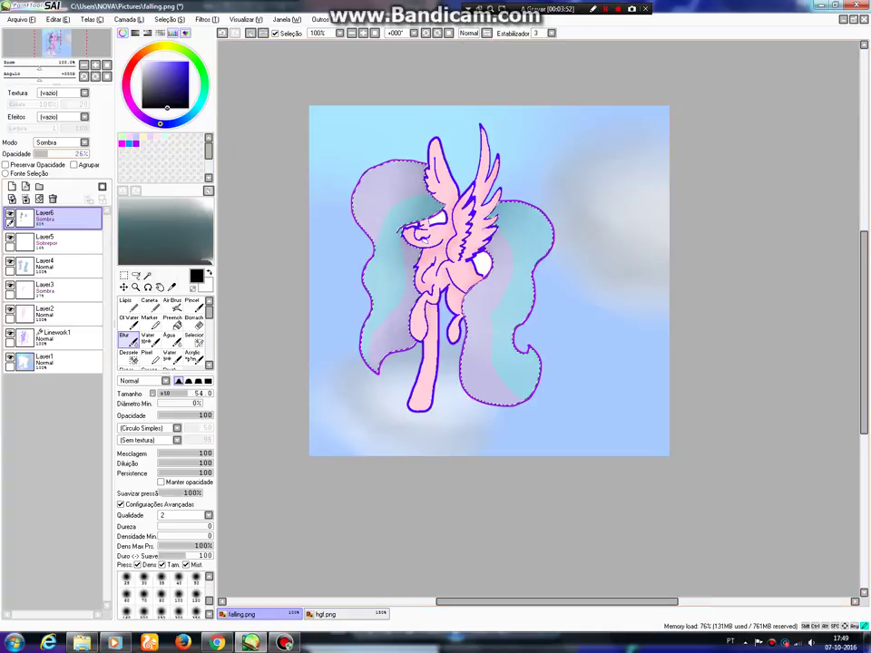
{"action": "left_click", "coordinate": [251, 33]}
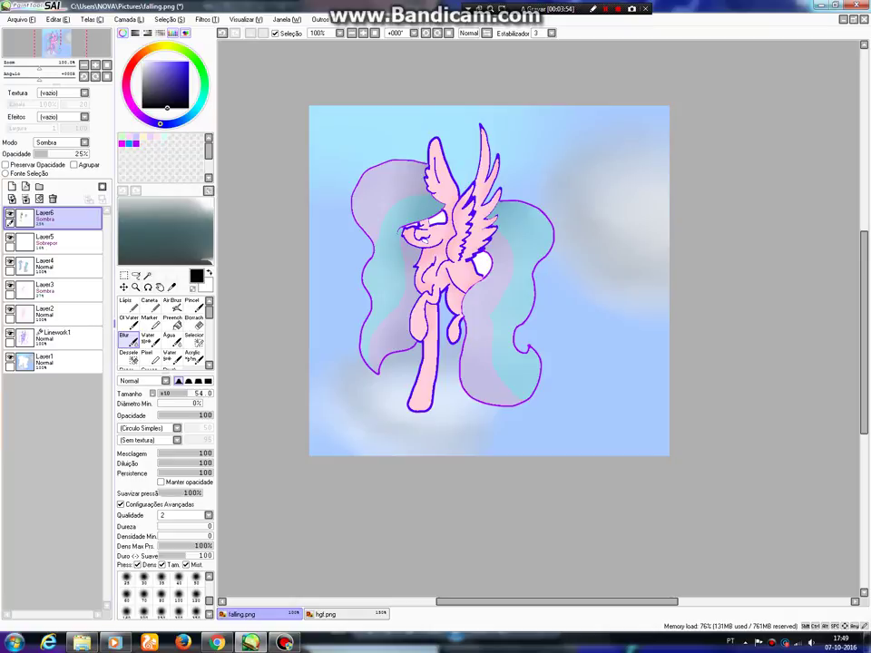
- Select the white areas of both eyes and the tongue on Linework1, filling the missed eye parts with the selection brush at size 1
{"action": "left_click", "coordinate": [147, 275]}
{"action": "left_click", "coordinate": [65, 338]}
{"action": "scroll", "coordinate": [432, 239], "scroll_direction": "up", "scroll_amount": 5}
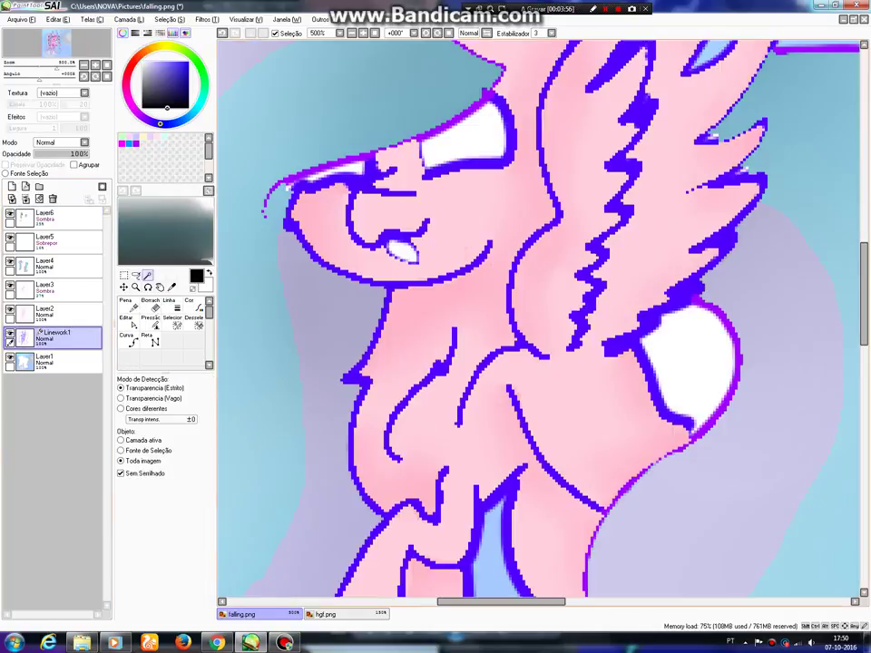
{"action": "left_click", "coordinate": [469, 138]}
{"action": "left_click", "coordinate": [357, 169]}
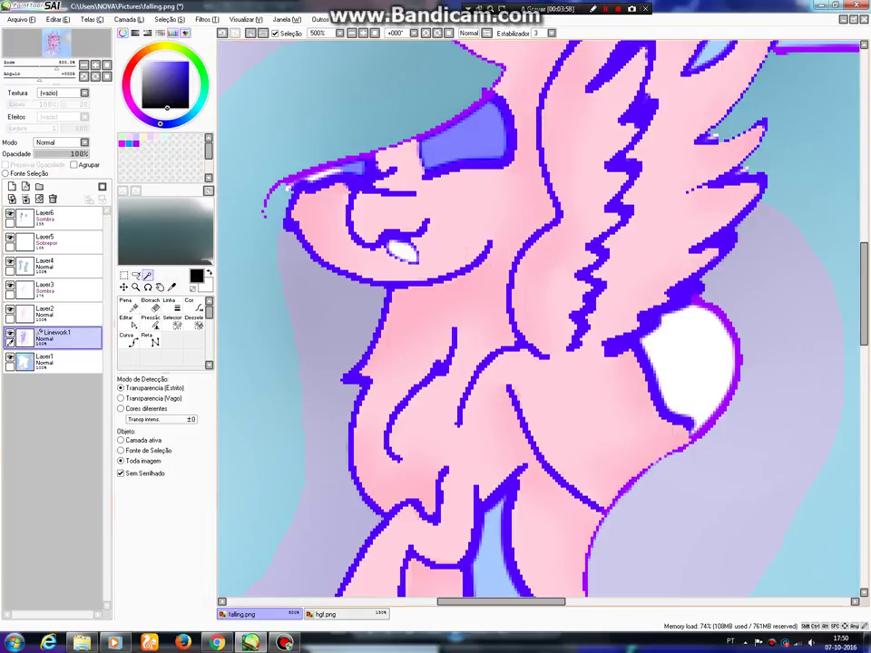
{"action": "left_click", "coordinate": [401, 251]}
{"action": "scroll", "coordinate": [309, 182], "scroll_direction": "up", "scroll_amount": 4}
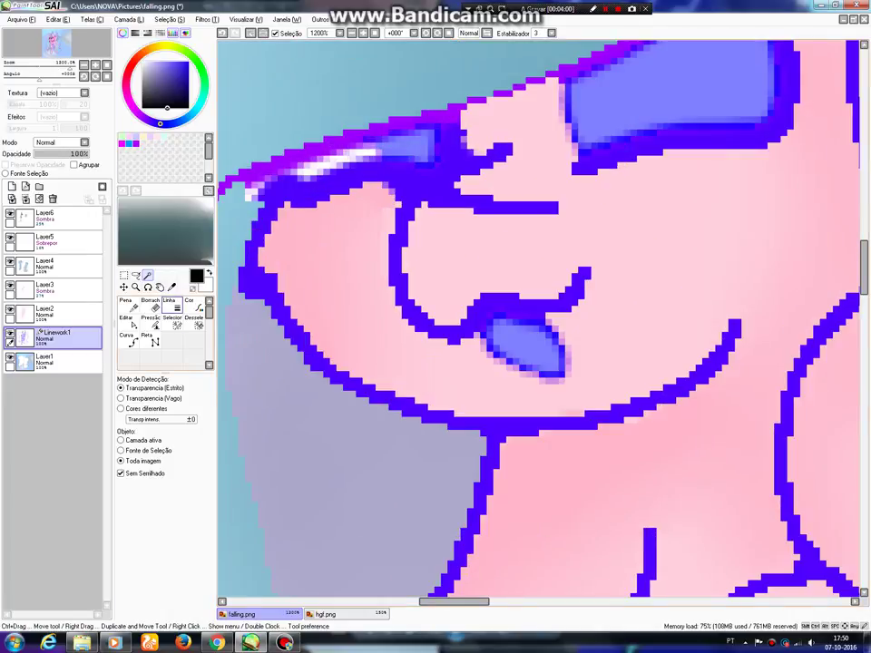
{"action": "left_click", "coordinate": [173, 322]}
{"action": "left_click_drag", "start_coordinate": [539, 319], "coordinate": [293, 210]}
{"action": "left_click_drag", "start_coordinate": [369, 152], "coordinate": [312, 170]}
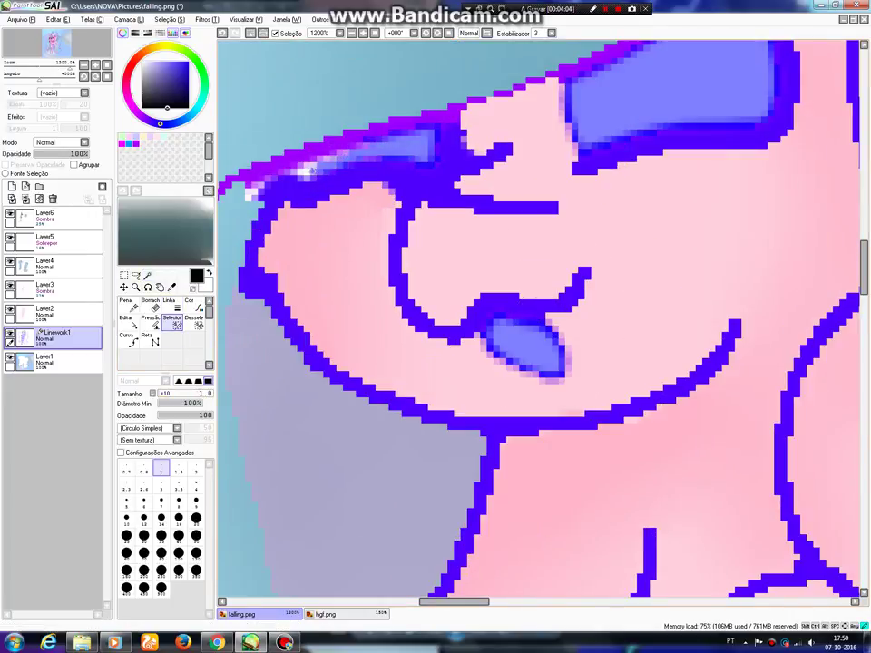
- Add a new layer above Layer6 and fill the tongue with light orange using the Pixel brush at size 25
{"action": "scroll", "coordinate": [545, 317], "scroll_direction": "down", "scroll_amount": 8}
{"action": "left_click", "coordinate": [55, 218]}
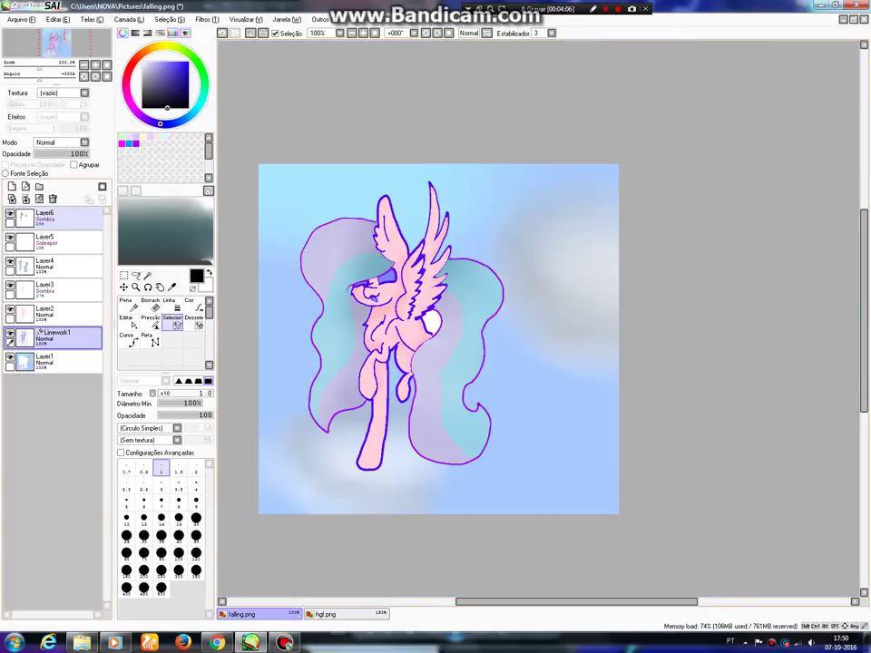
{"action": "left_click", "coordinate": [126, 337]}
{"action": "left_click", "coordinate": [12, 186]}
{"action": "left_click", "coordinate": [146, 356]}
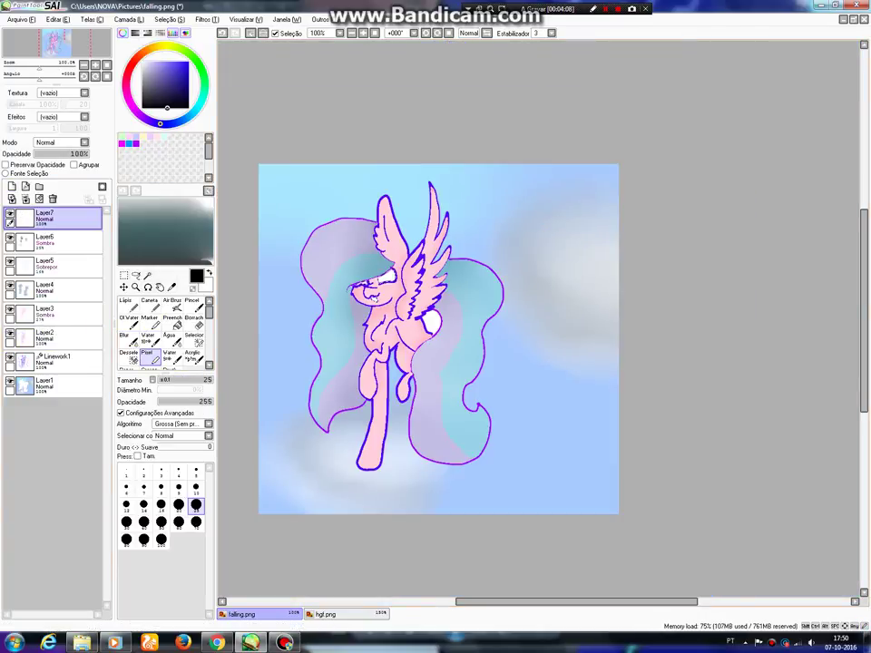
{"action": "left_click", "coordinate": [135, 60]}
{"action": "scroll", "coordinate": [346, 285], "scroll_direction": "up", "scroll_amount": 5}
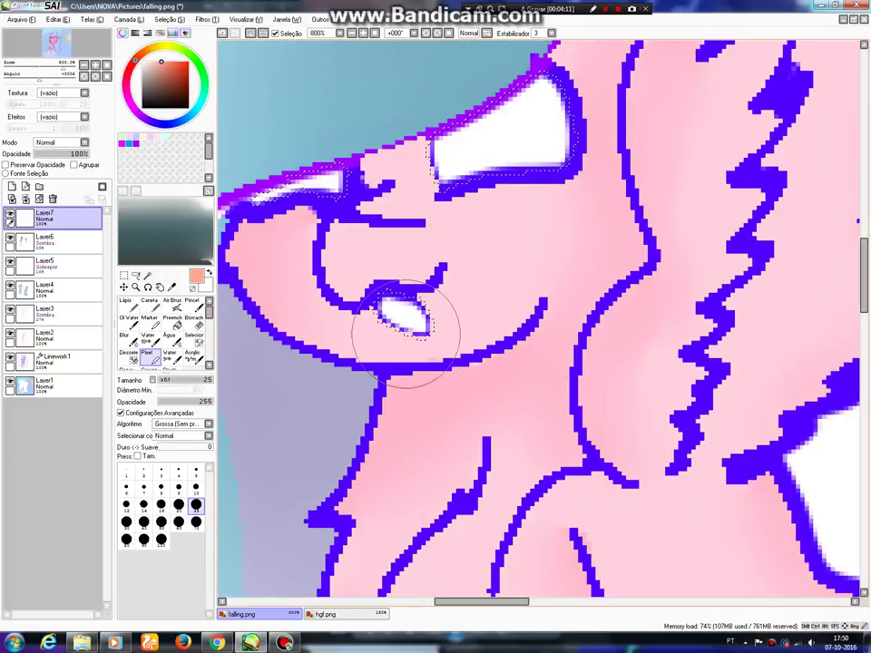
{"action": "left_click_drag", "start_coordinate": [406, 334], "coordinate": [417, 322]}
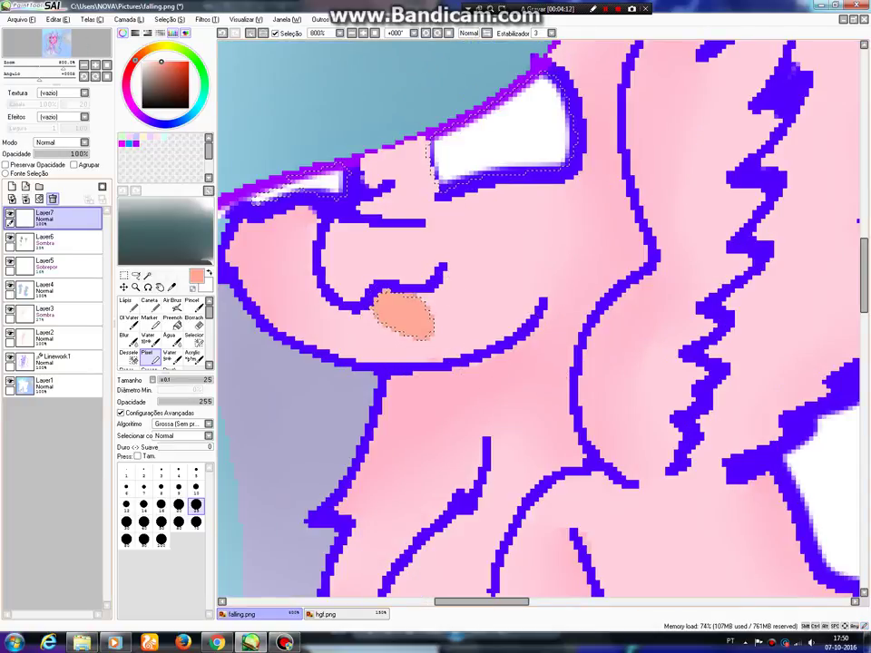
- Add a new layer, paint the tongue's tip bright red and blend its edge with the Blur brush at size 5
{"action": "left_click", "coordinate": [12, 186]}
{"action": "left_click_drag", "start_coordinate": [430, 366], "coordinate": [422, 362]}
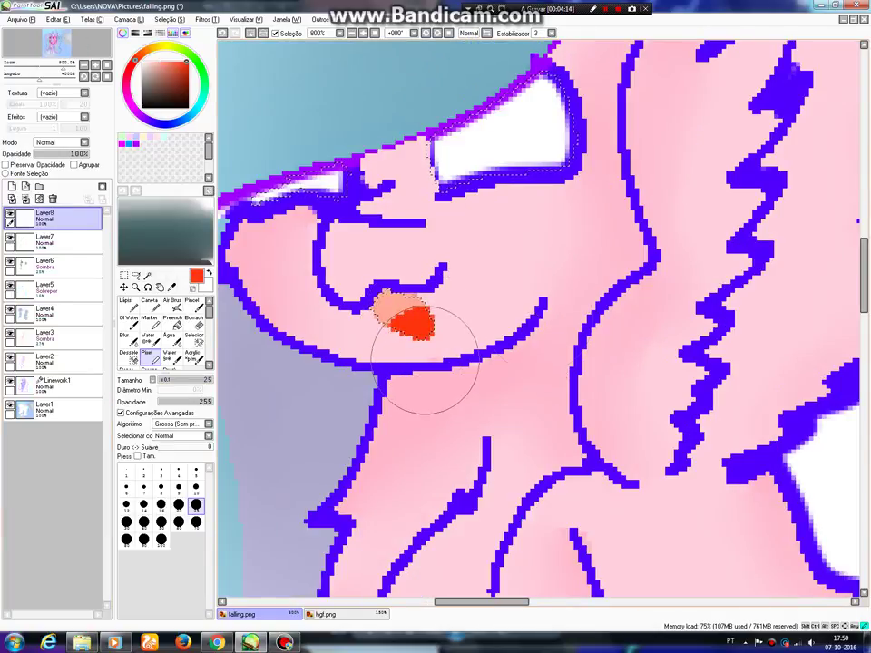
{"action": "left_click", "coordinate": [124, 337]}
{"action": "left_click_drag", "start_coordinate": [188, 393], "coordinate": [161, 394]}
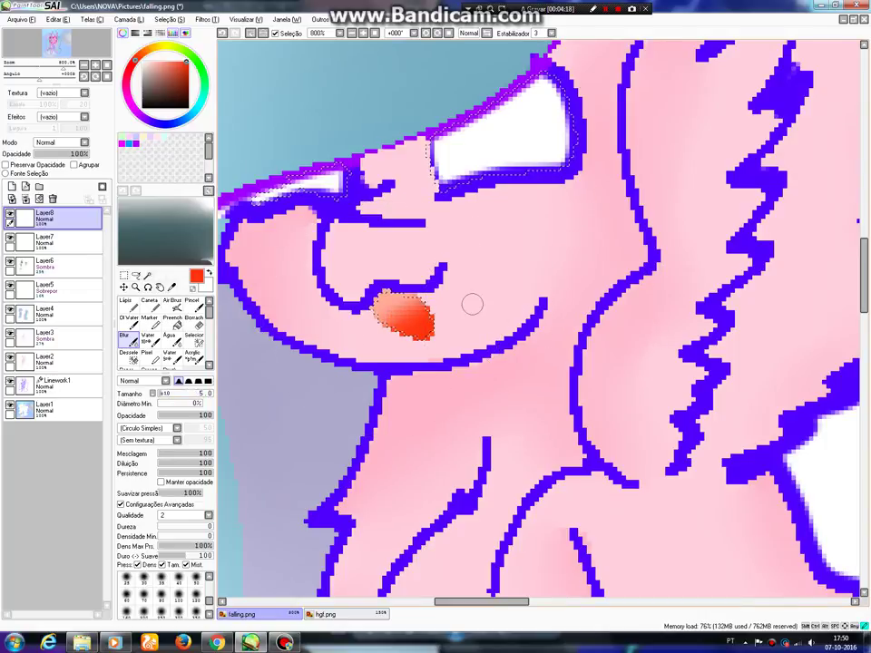
- Set the red tongue shading layer to Sombra at 38% opacity
{"action": "left_click", "coordinate": [84, 142]}
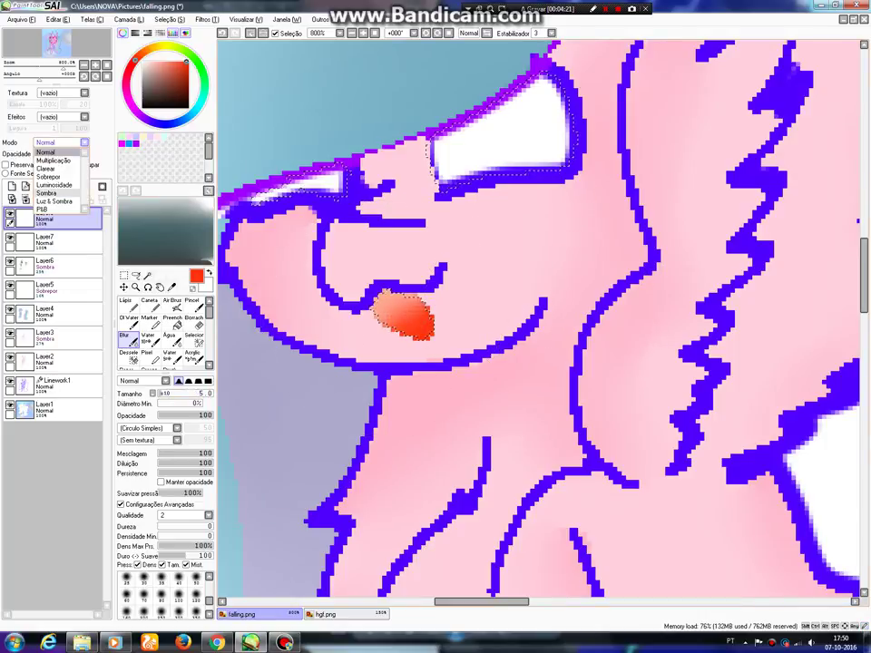
{"action": "left_click", "coordinate": [55, 192]}
{"action": "left_click_drag", "start_coordinate": [80, 154], "coordinate": [60, 154]}
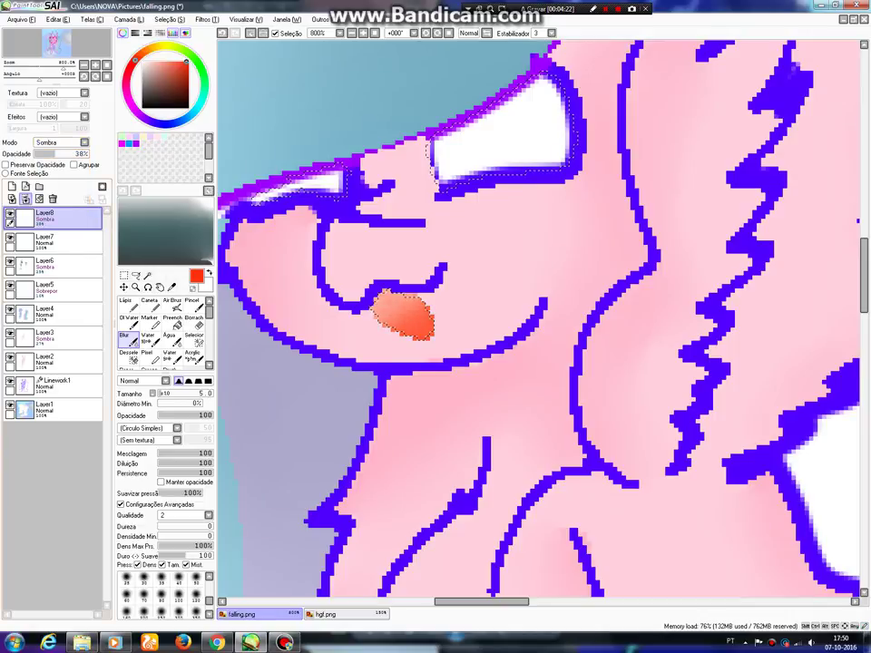
- Add a new layer and draw a dark red centre line on the tongue with the Pixel brush at size 1
{"action": "left_click", "coordinate": [12, 186]}
{"action": "left_click", "coordinate": [146, 353]}
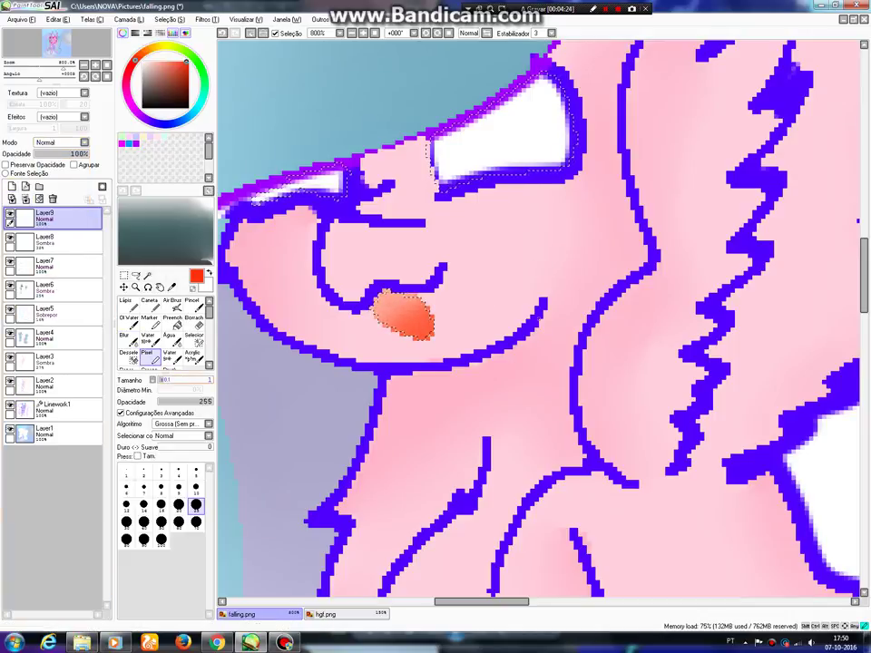
{"action": "left_click_drag", "start_coordinate": [162, 380], "coordinate": [159, 380]}
{"action": "left_click", "coordinate": [188, 79]}
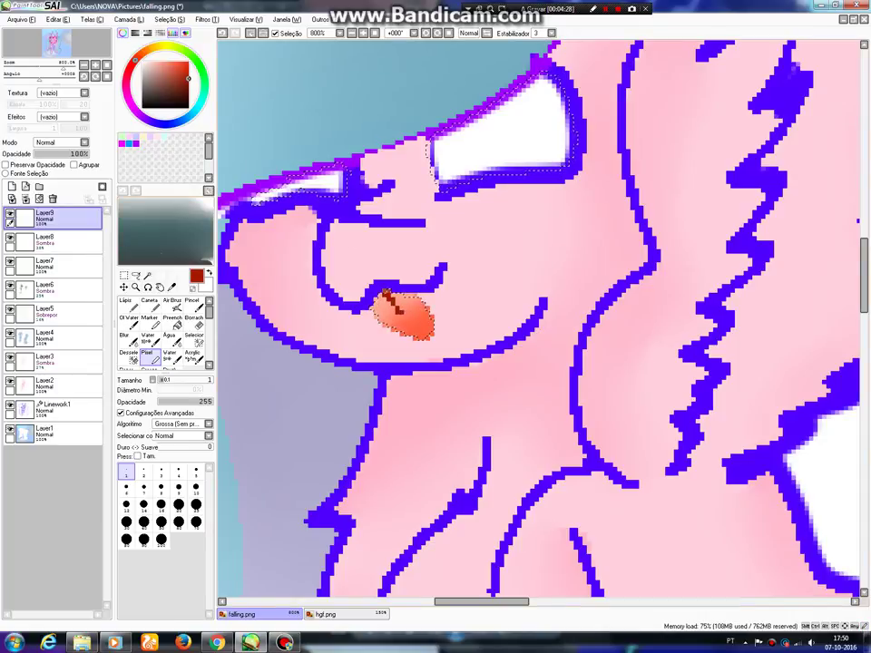
- Remove the tongue from the selection and paint both eyes white on a new layer with the Pixel brush at size 10
{"action": "left_click", "coordinate": [128, 354]}
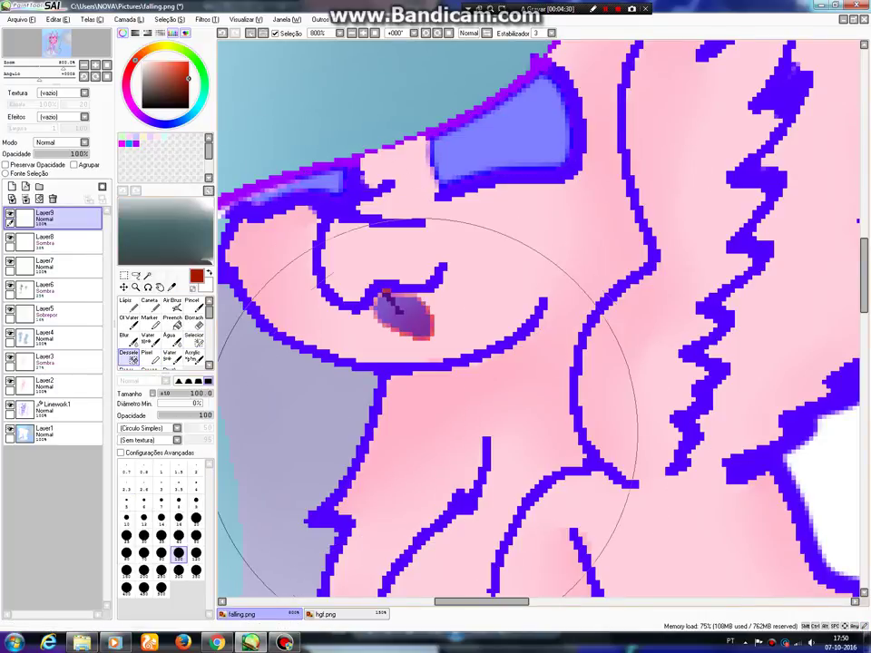
{"action": "left_click_drag", "start_coordinate": [427, 431], "coordinate": [473, 463]}
{"action": "left_click", "coordinate": [12, 186]}
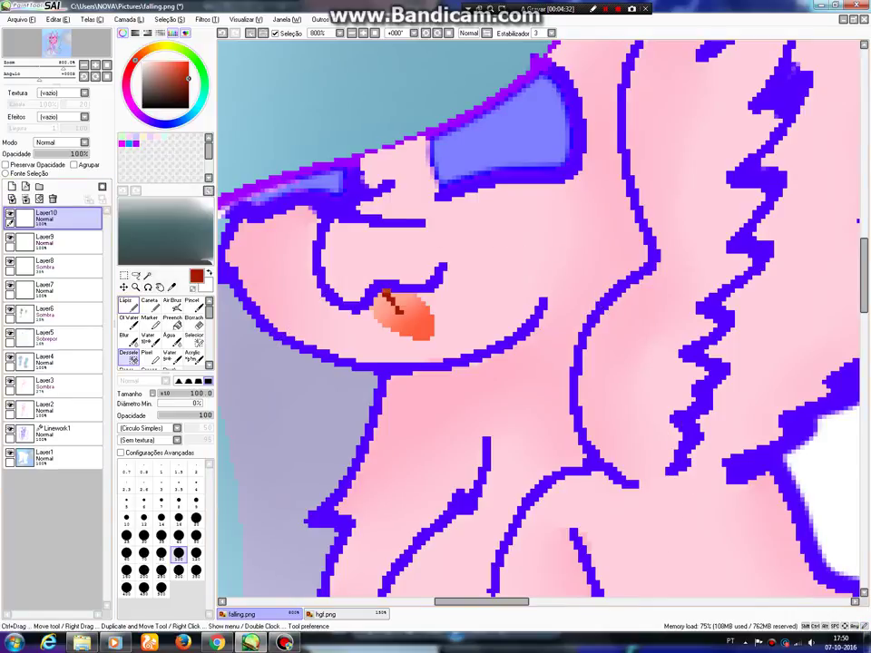
{"action": "left_click", "coordinate": [147, 355]}
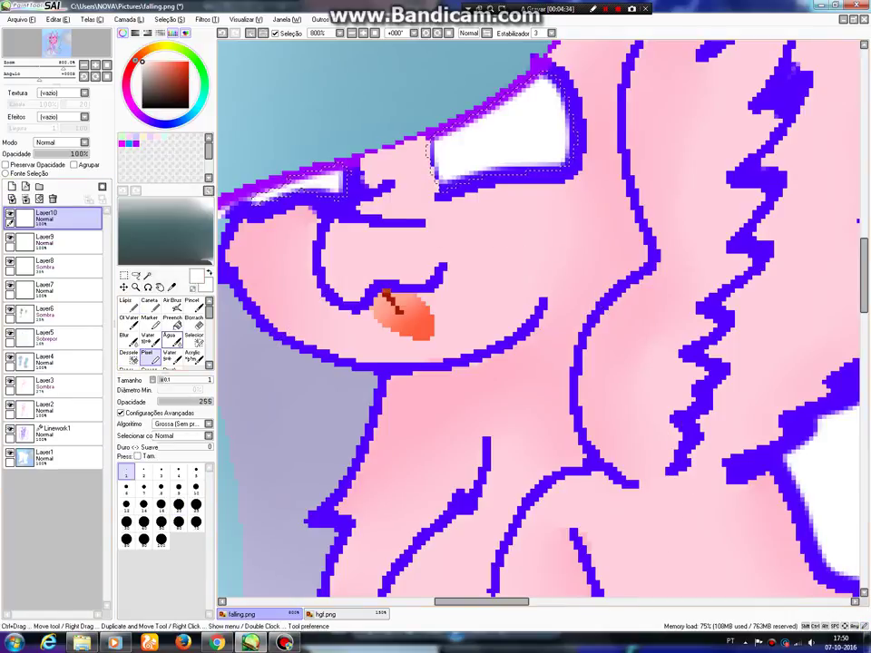
{"action": "left_click", "coordinate": [195, 489]}
{"action": "mouse_move", "coordinate": [421, 165]}
{"action": "left_mouse_down"}
{"action": "mouse_move", "coordinate": [521, 180]}
{"action": "mouse_move", "coordinate": [387, 157]}
{"action": "mouse_move", "coordinate": [667, 72]}
{"action": "left_mouse_up"}
- Sample the teal iris colour from the pink pony's eye in hgf.png and return to falling.png
{"action": "scroll", "coordinate": [257, 157], "scroll_direction": "down", "scroll_amount": 5}
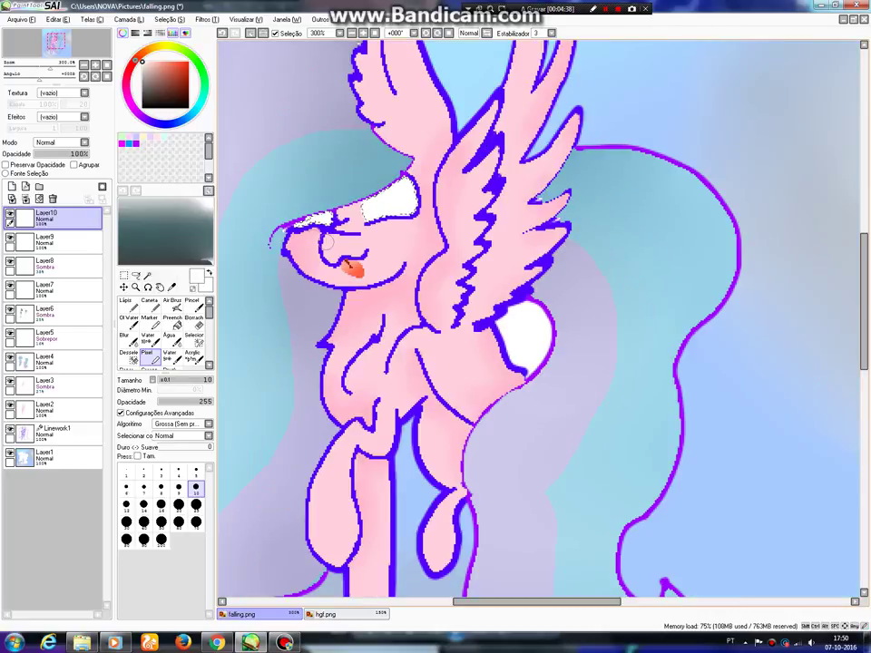
{"action": "key", "text": "ctrl+Tab"}
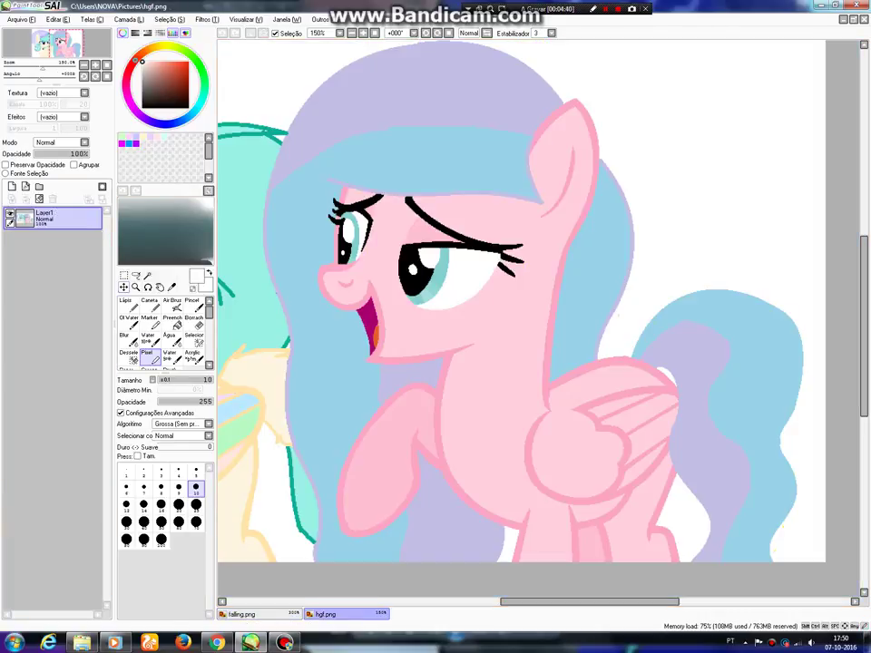
{"action": "left_click", "coordinate": [171, 287]}
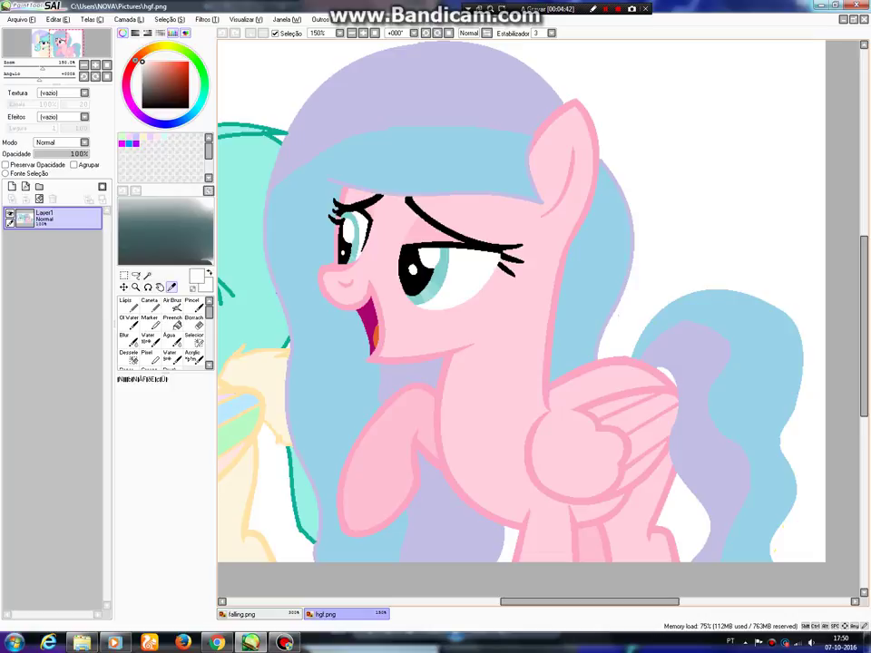
{"action": "left_click", "coordinate": [441, 265]}
{"action": "left_click", "coordinate": [258, 614]}
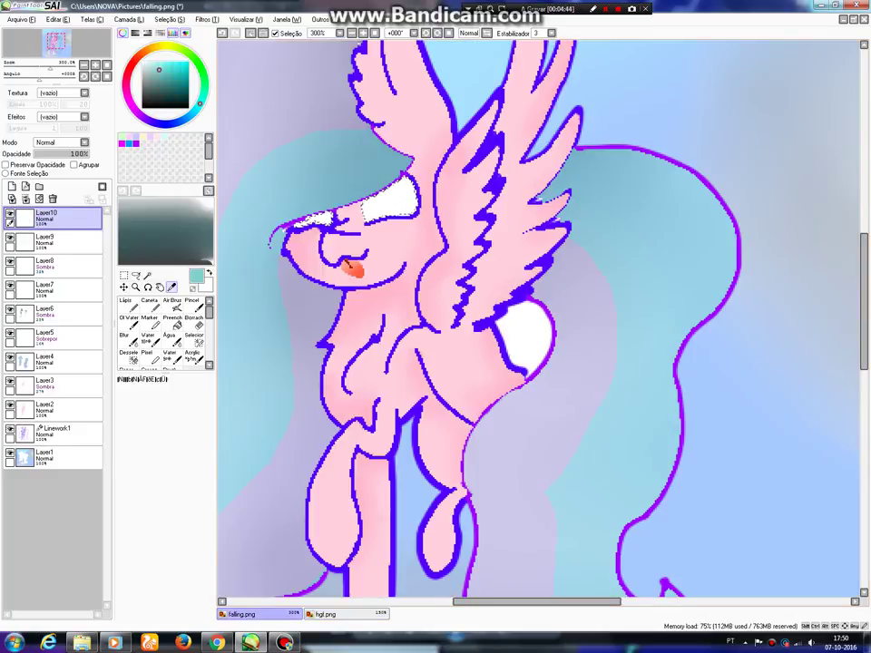
- Paint teal irises and black pupils in both eyes with the Pixel brush at size 10
{"action": "left_click", "coordinate": [151, 357]}
{"action": "scroll", "coordinate": [387, 193], "scroll_direction": "up", "scroll_amount": 1}
{"action": "scroll", "coordinate": [383, 193], "scroll_direction": "up", "scroll_amount": 3}
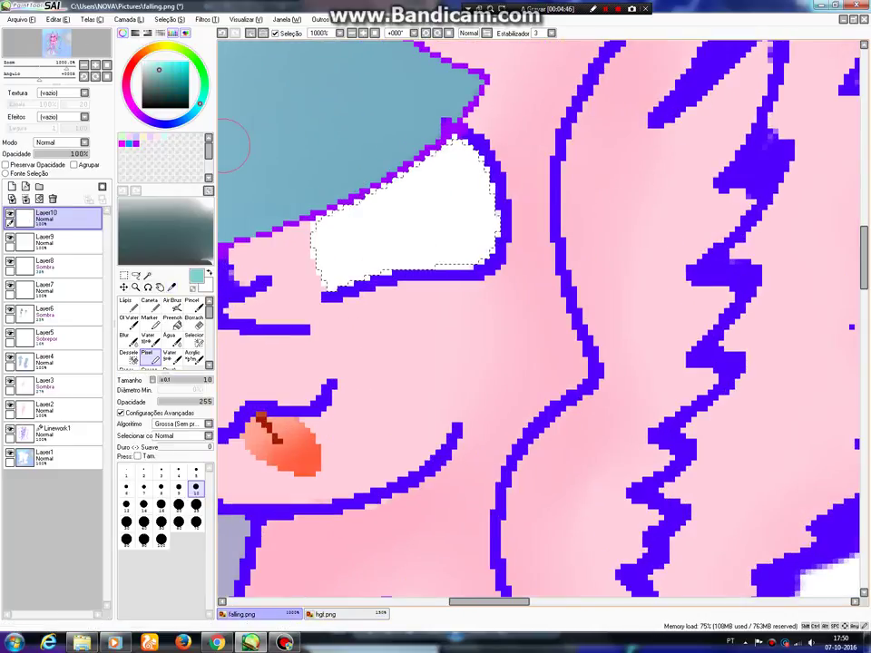
{"action": "mouse_move", "coordinate": [444, 252]}
{"action": "left_mouse_down"}
{"action": "mouse_move", "coordinate": [417, 186]}
{"action": "mouse_move", "coordinate": [317, 246]}
{"action": "mouse_move", "coordinate": [347, 282]}
{"action": "mouse_move", "coordinate": [393, 235]}
{"action": "mouse_move", "coordinate": [392, 280]}
{"action": "mouse_move", "coordinate": [369, 214]}
{"action": "left_mouse_up"}
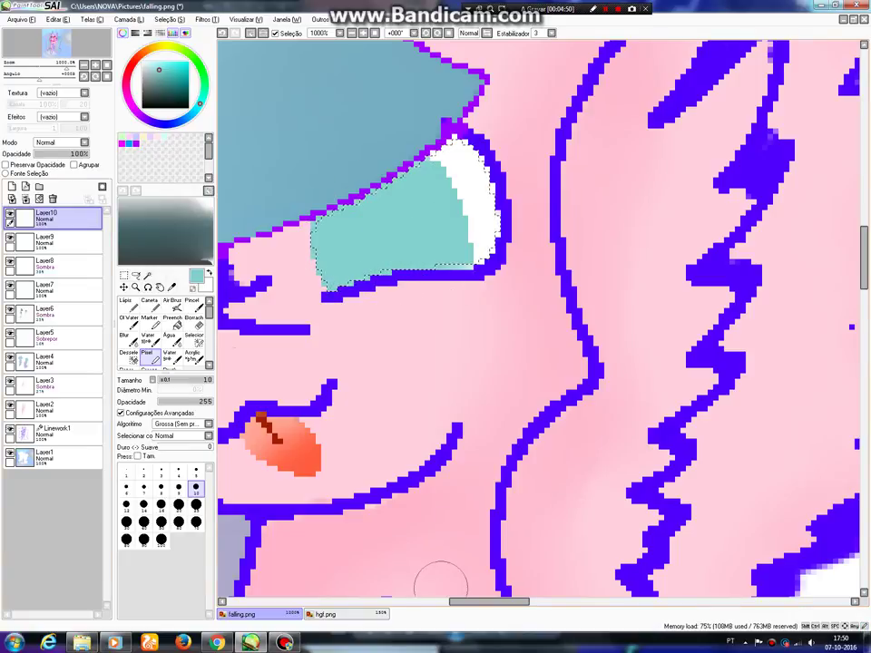
{"action": "left_click_drag", "start_coordinate": [489, 601], "coordinate": [457, 601]}
{"action": "left_click_drag", "start_coordinate": [423, 286], "coordinate": [407, 275]}
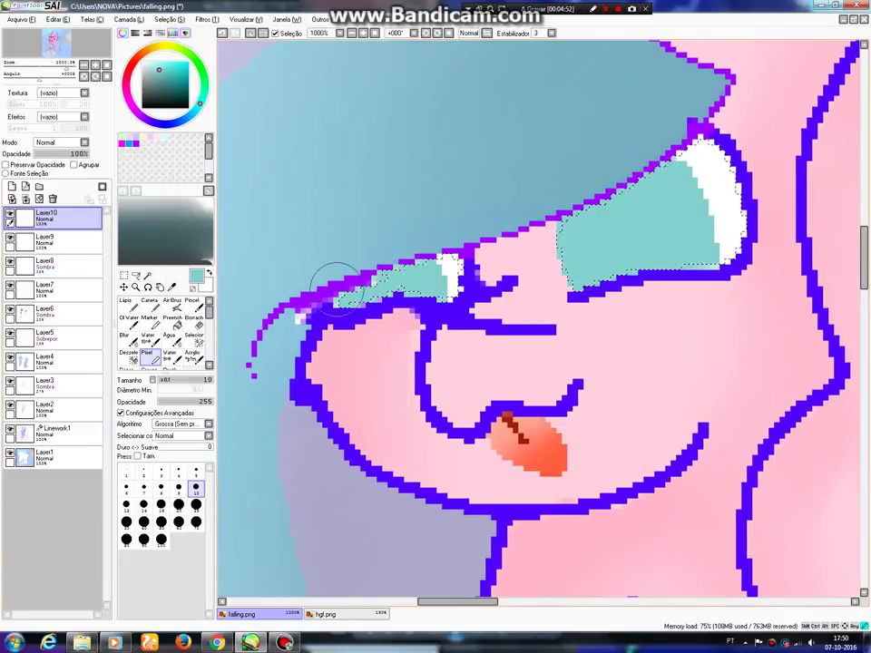
{"action": "left_click", "coordinate": [188, 108]}
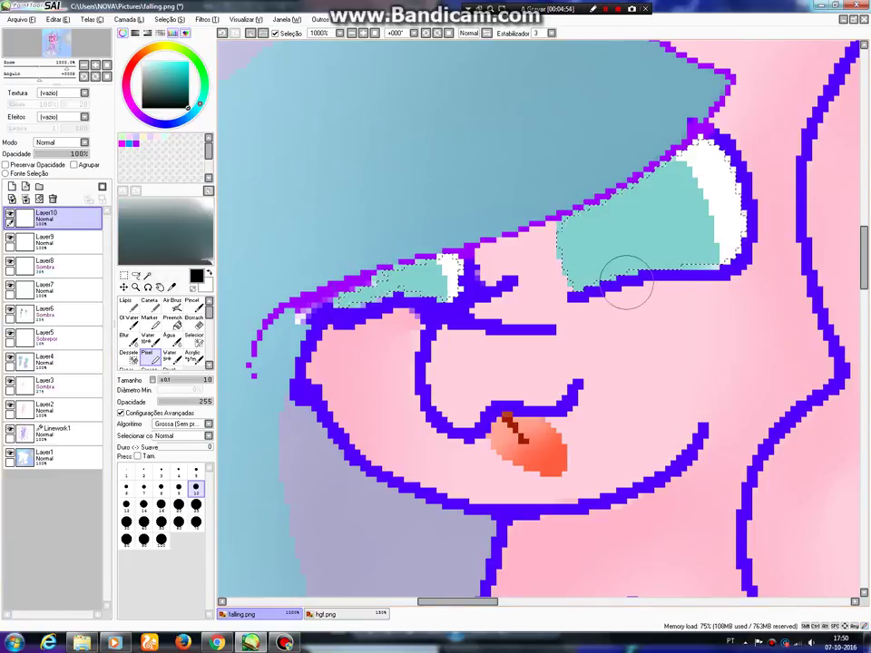
{"action": "mouse_move", "coordinate": [653, 283]}
{"action": "left_mouse_down"}
{"action": "mouse_move", "coordinate": [658, 231]}
{"action": "mouse_move", "coordinate": [570, 264]}
{"action": "mouse_move", "coordinate": [604, 300]}
{"action": "mouse_move", "coordinate": [616, 246]}
{"action": "left_mouse_up"}
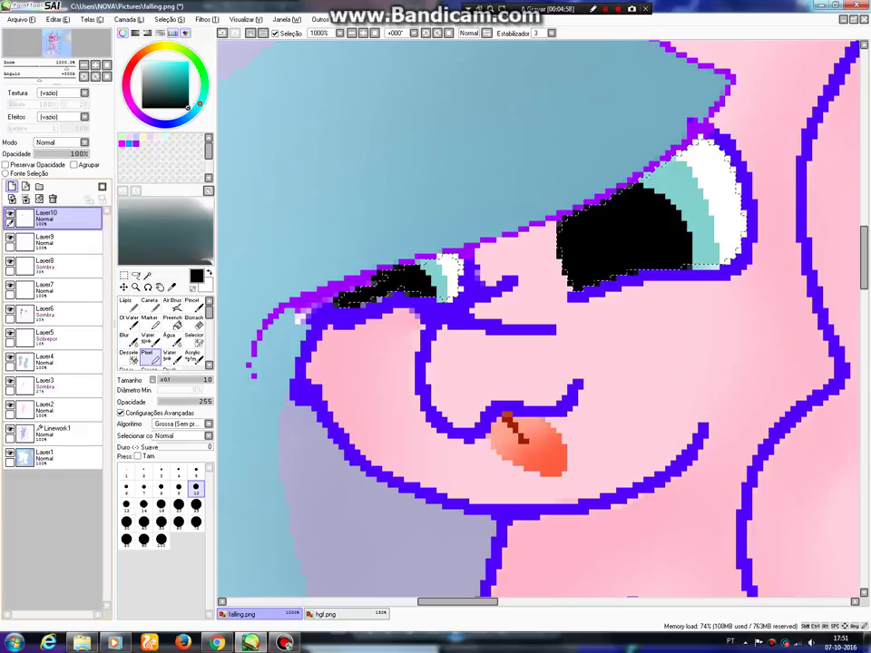
- Add a new layer, paint white reflections over the irises and pupils, and set the layer to Luminosidade
{"action": "left_click", "coordinate": [12, 199]}
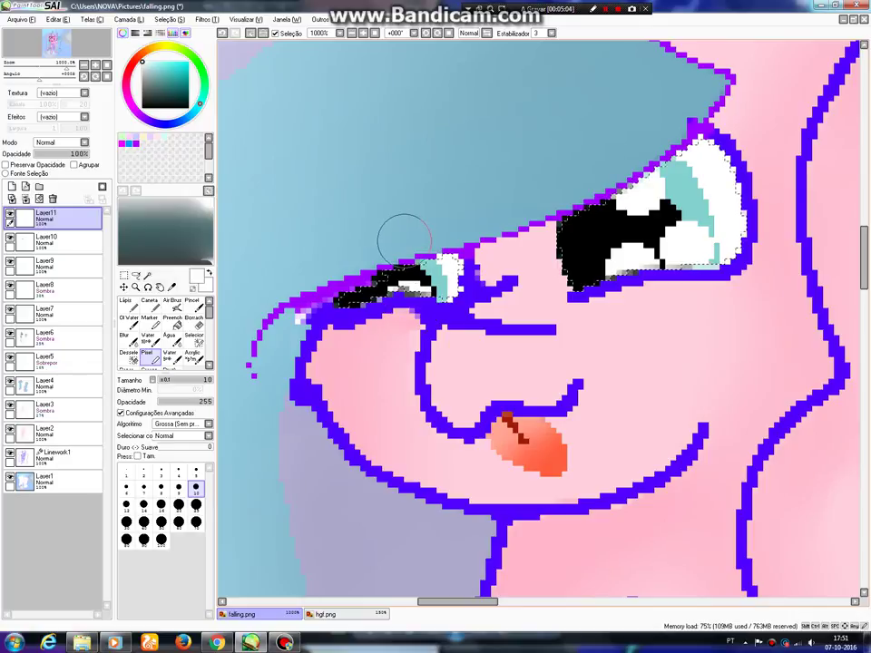
{"action": "left_click", "coordinate": [59, 143]}
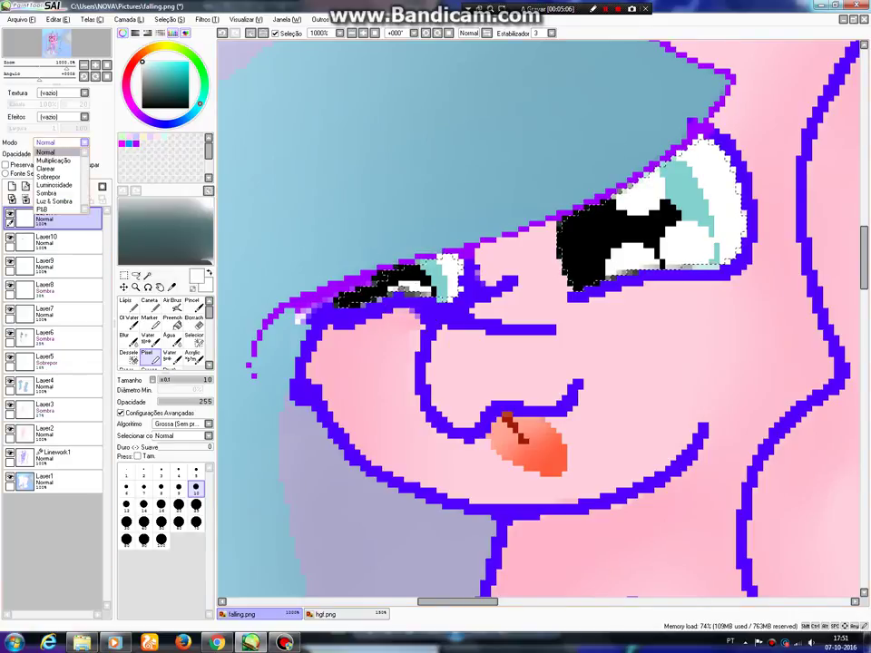
{"action": "left_click", "coordinate": [55, 184]}
{"action": "key", "text": "e"}
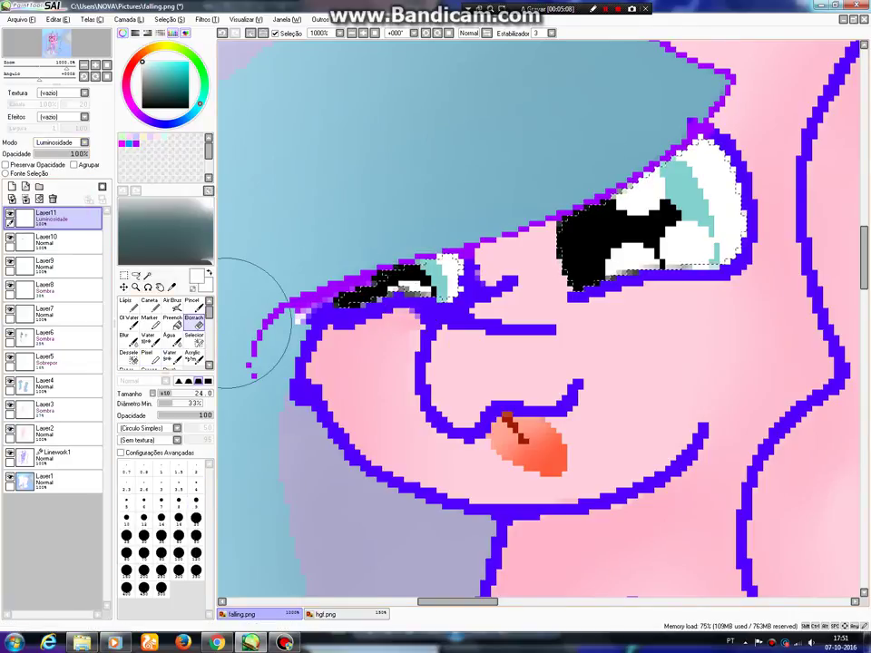
- Erase soft spots out of the white reflections in the larger eye with the Eraser at sizes 9 and 6
{"action": "key", "text": "bracketleft"}
{"action": "key", "text": "bracketleft"}
{"action": "key", "text": "bracketleft"}
{"action": "key", "text": "bracketleft"}
{"action": "key", "text": "bracketleft"}
{"action": "key", "text": "bracketleft"}
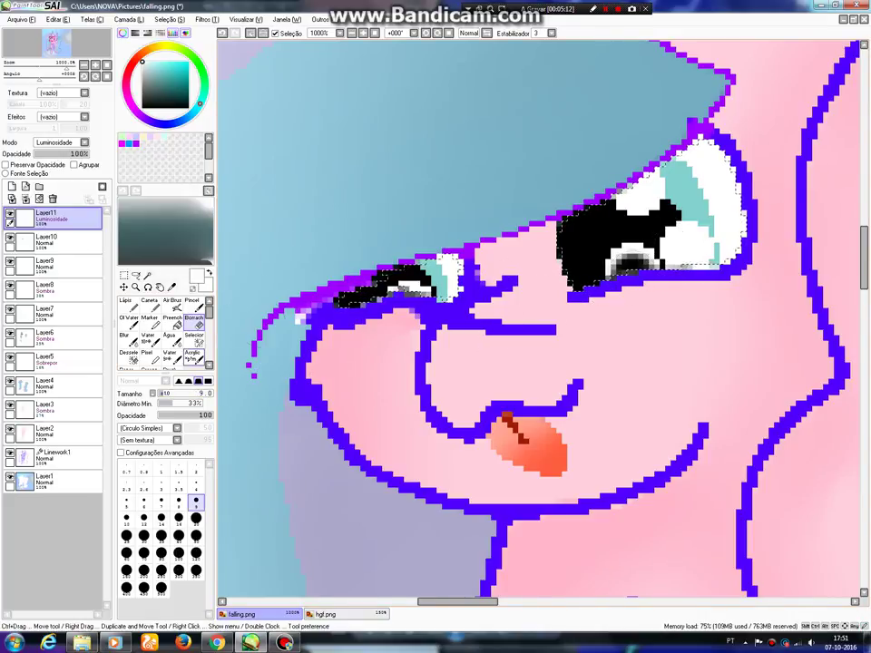
{"action": "key", "text": "["}
{"action": "key", "text": "["}
{"action": "key", "text": "["}
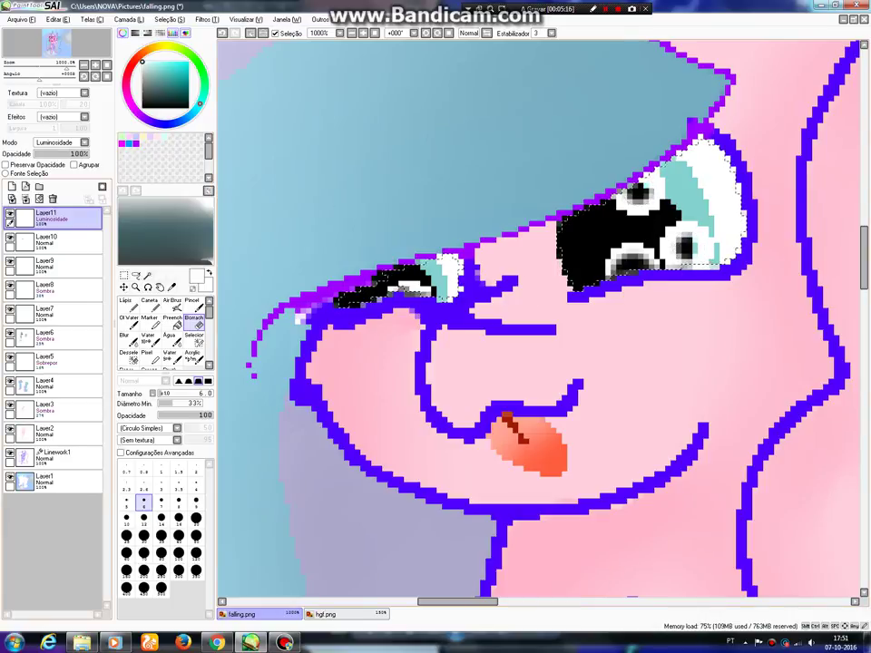
- Try Sobrepor on the eye reflections layer, and settle on Luminosidade at 50% opacity
{"action": "left_click", "coordinate": [59, 143]}
{"action": "left_click", "coordinate": [50, 190]}
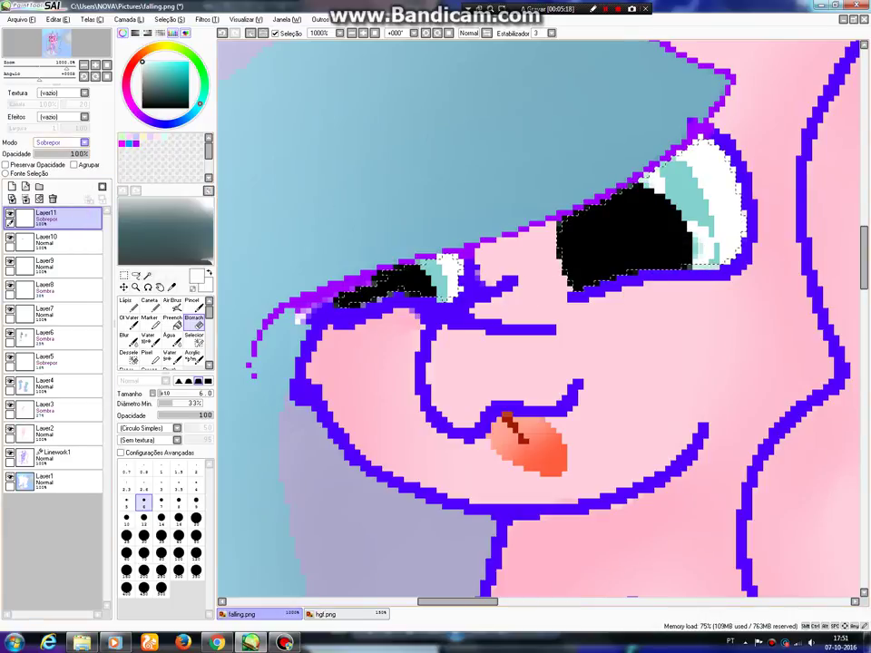
{"action": "left_click", "coordinate": [62, 142]}
{"action": "left_click", "coordinate": [55, 187]}
{"action": "left_click", "coordinate": [62, 154]}
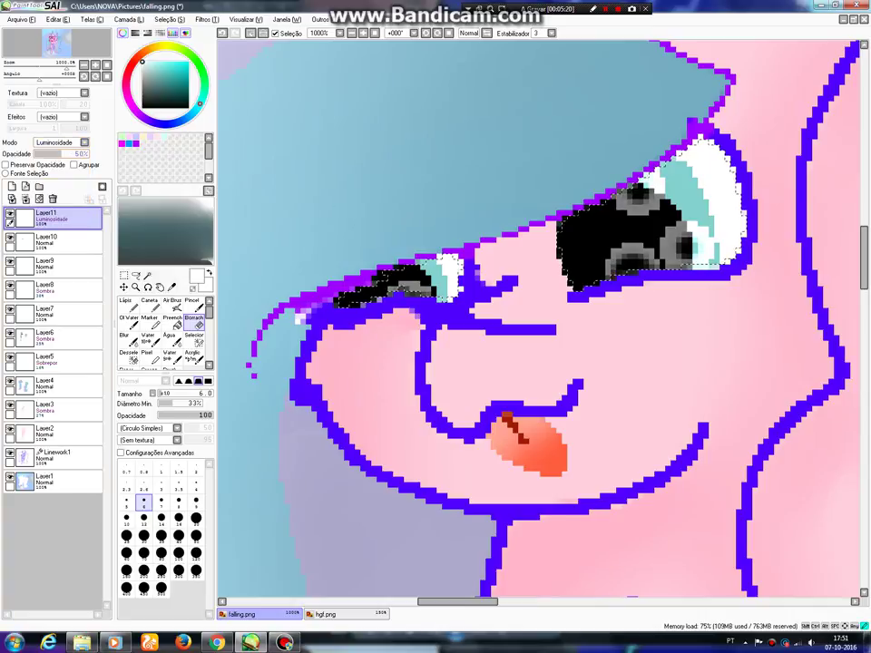
- Add a new layer and paint a dark grey band along the larger eye's upper edge with the Pixel brush at size 10
{"action": "scroll", "coordinate": [464, 417], "scroll_direction": "down", "scroll_amount": 8}
{"action": "scroll", "coordinate": [465, 417], "scroll_direction": "up", "scroll_amount": 4}
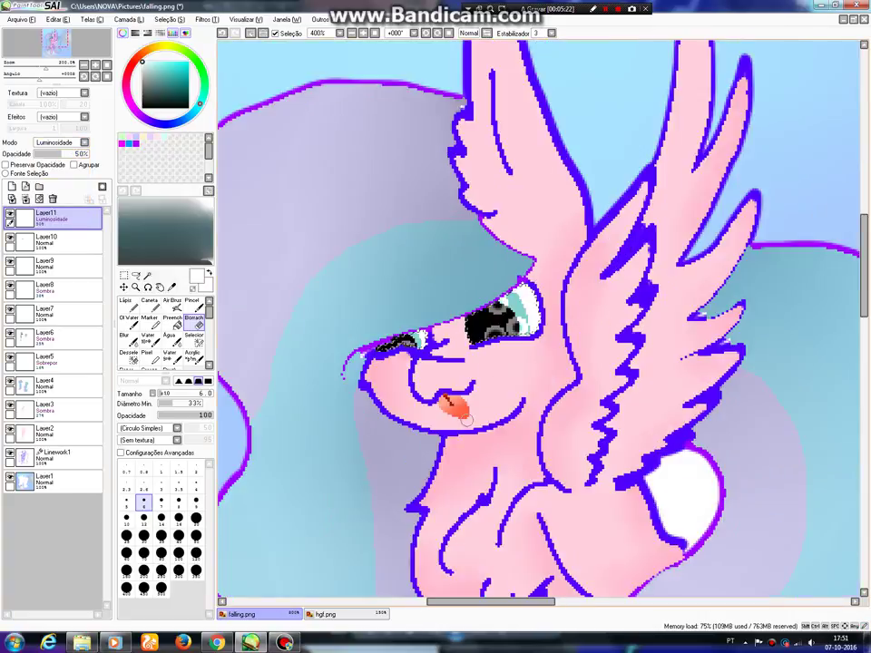
{"action": "scroll", "coordinate": [467, 420], "scroll_direction": "up", "scroll_amount": 1}
{"action": "left_click", "coordinate": [12, 187]}
{"action": "left_click", "coordinate": [142, 86]}
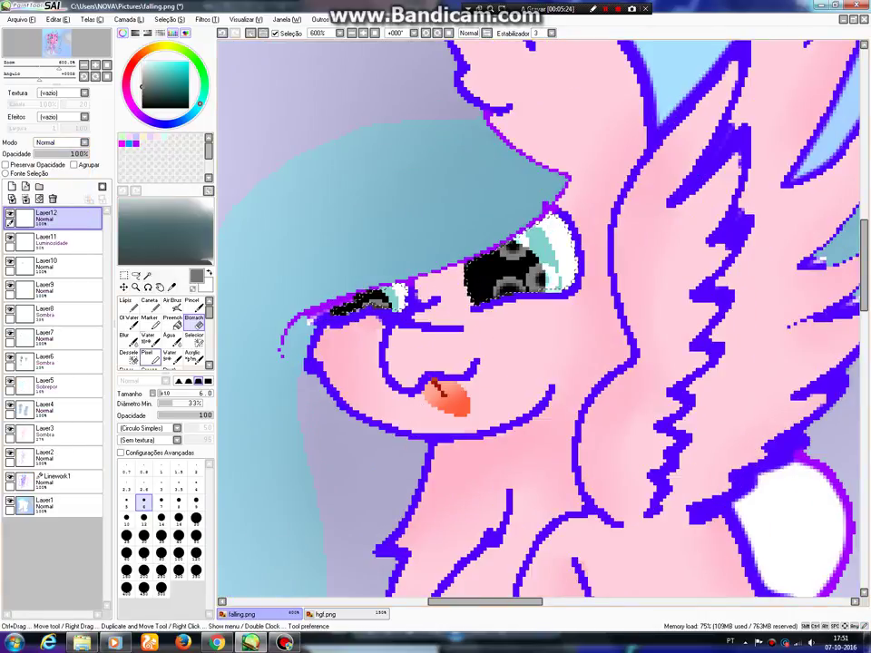
{"action": "left_click", "coordinate": [150, 357]}
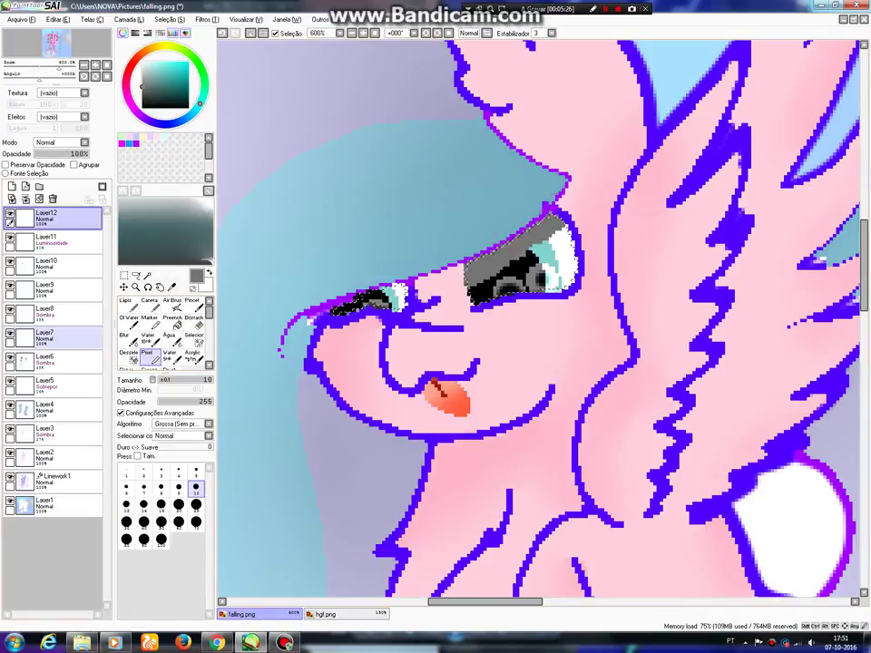
- Soften the grey band across the larger eye with the Blur brush at sizes 5 and 12
{"action": "left_click", "coordinate": [128, 338]}
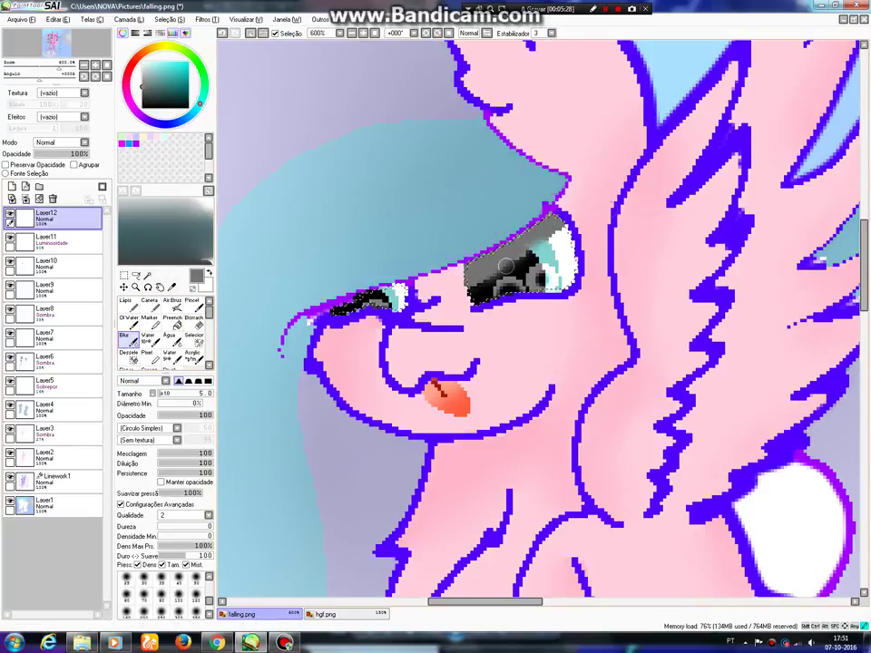
{"action": "scroll", "coordinate": [524, 302], "scroll_direction": "up", "scroll_amount": 1}
{"action": "scroll", "coordinate": [527, 301], "scroll_direction": "up", "scroll_amount": 1}
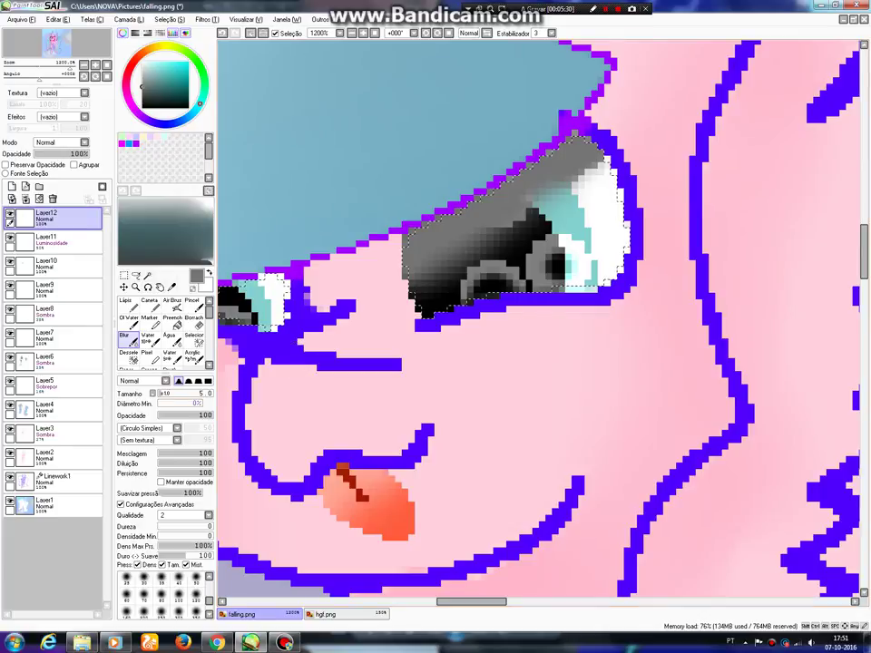
{"action": "left_click_drag", "start_coordinate": [163, 393], "coordinate": [163, 394]}
{"action": "mouse_move", "coordinate": [384, 292]}
{"action": "left_mouse_down"}
{"action": "mouse_move", "coordinate": [459, 260]}
{"action": "mouse_move", "coordinate": [595, 163]}
{"action": "left_mouse_up"}
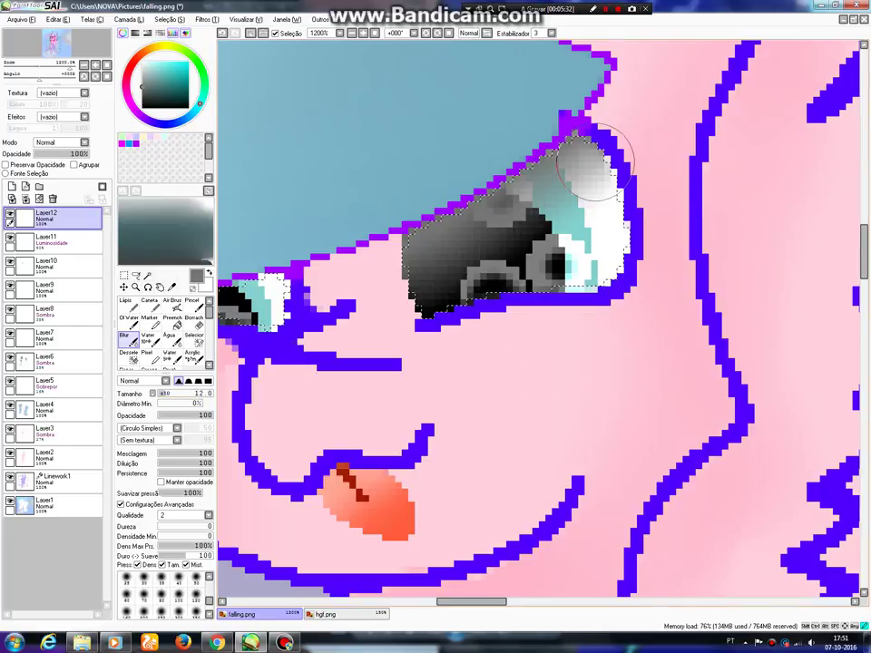
- Try Sobrepor on the eye shading layer, and settle on Sombra at 39% opacity
{"action": "left_click", "coordinate": [62, 143]}
{"action": "left_click", "coordinate": [46, 193]}
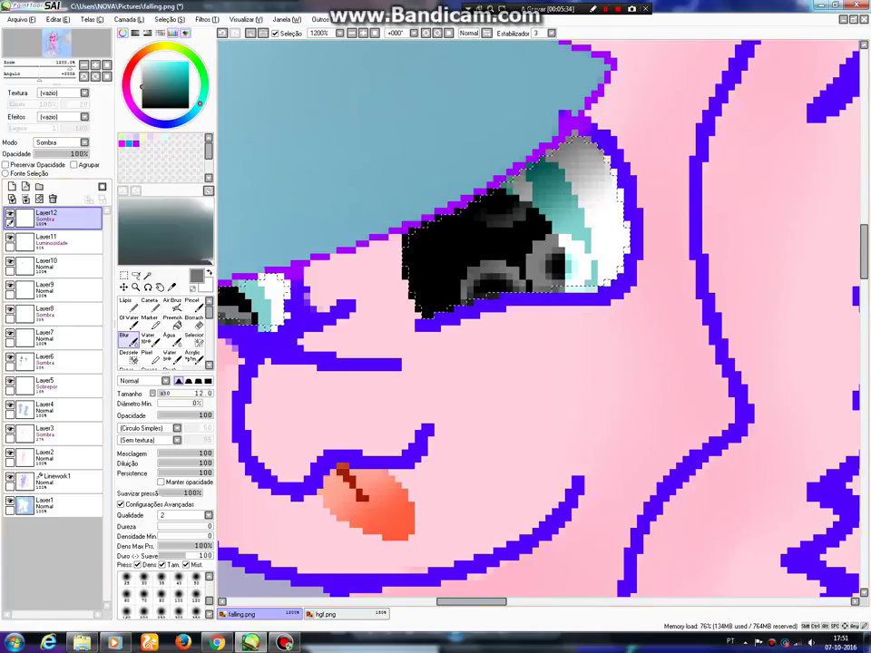
{"action": "left_click", "coordinate": [71, 154]}
{"action": "left_click", "coordinate": [61, 142]}
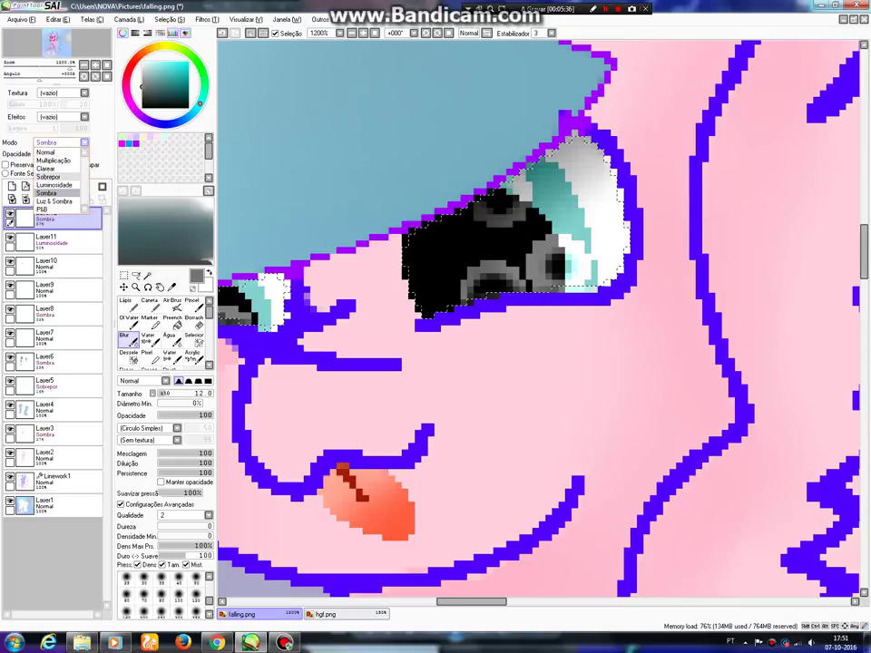
{"action": "left_click", "coordinate": [45, 177]}
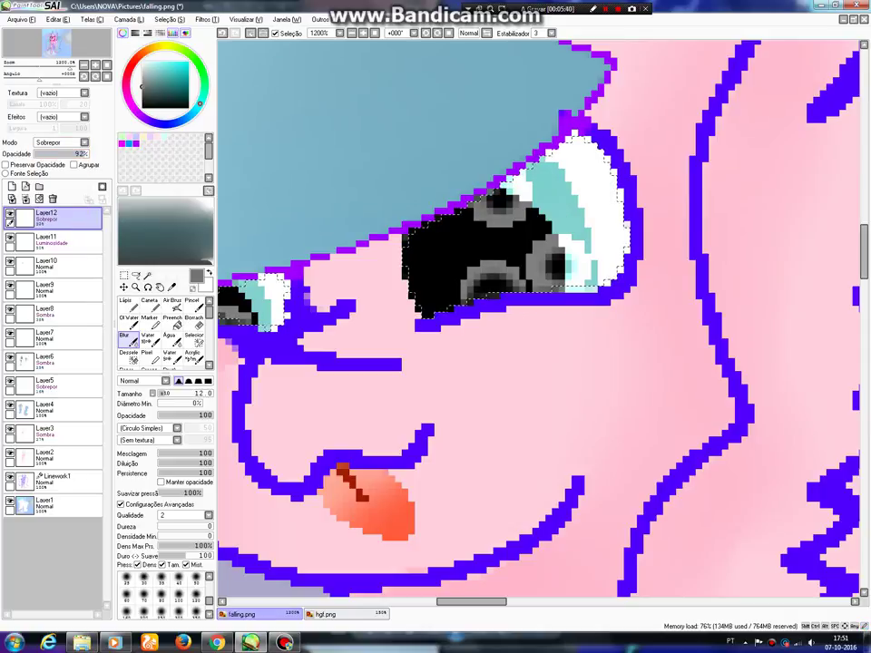
{"action": "left_click", "coordinate": [59, 143]}
{"action": "left_click", "coordinate": [47, 193]}
{"action": "left_click_drag", "start_coordinate": [69, 154], "coordinate": [56, 154]}
- Clear the eye selection and select the pony's blue body outline on Linework1 with the Magic Wand
{"action": "scroll", "coordinate": [282, 333], "scroll_direction": "down", "scroll_amount": 5}
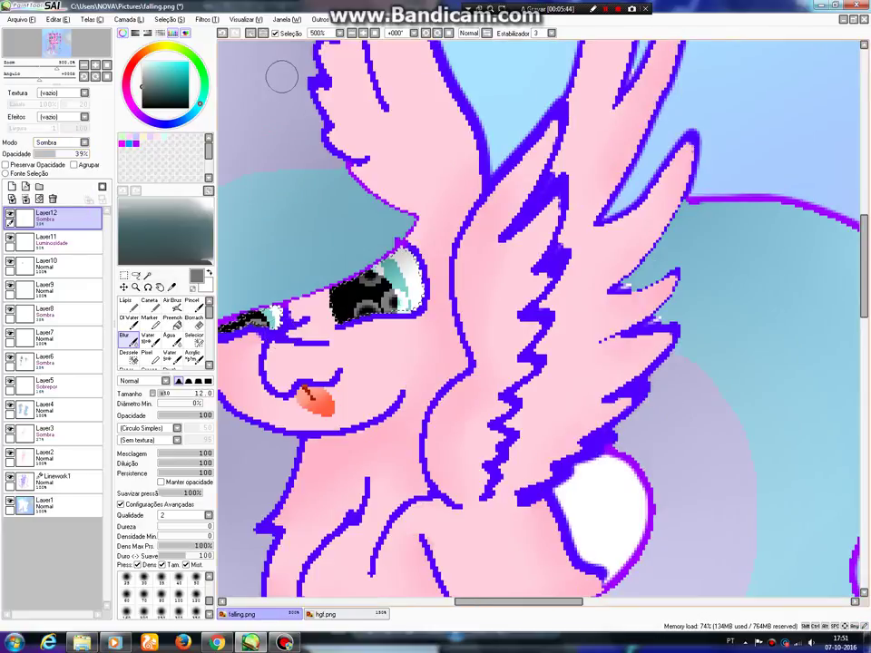
{"action": "left_click", "coordinate": [252, 34]}
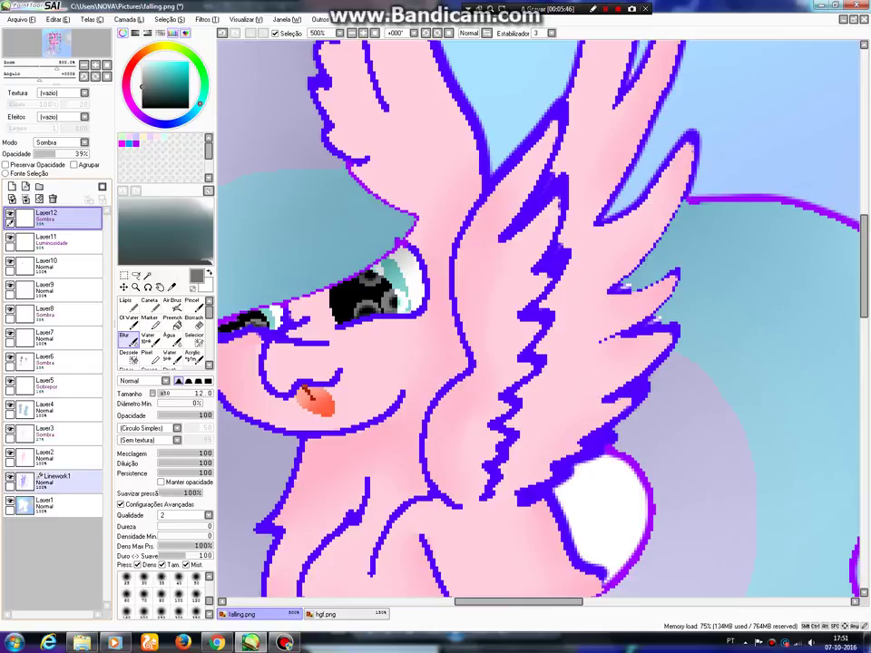
{"action": "left_click", "coordinate": [54, 478]}
{"action": "left_click", "coordinate": [147, 274]}
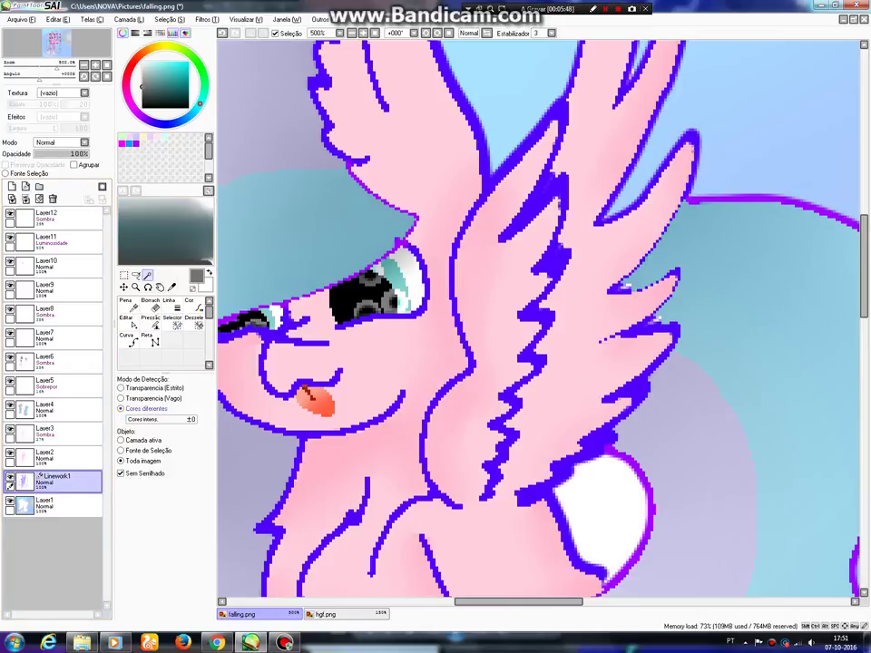
{"action": "left_click", "coordinate": [302, 437]}
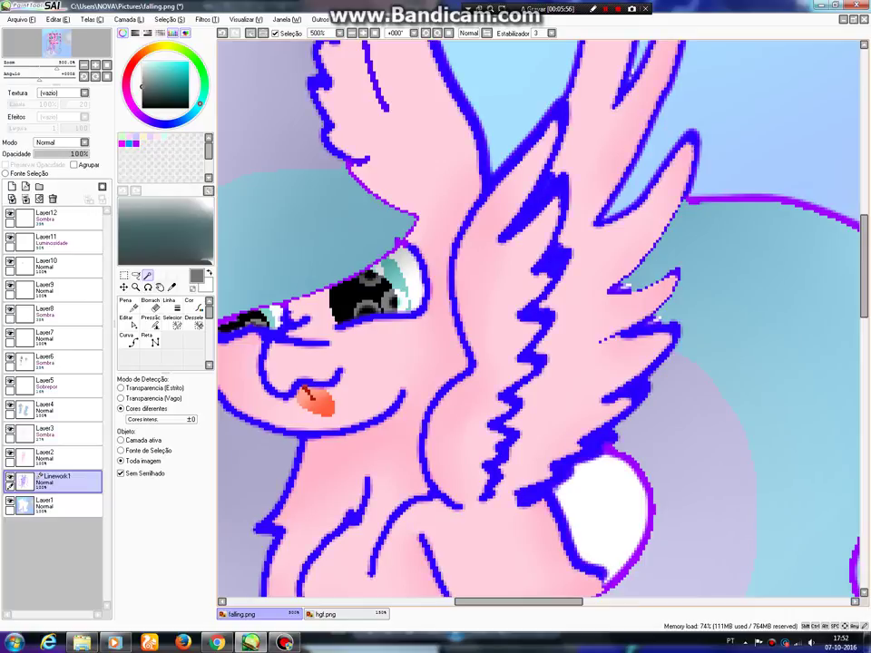
- Add the thin outlines of the lower wing feather to the selection with the selection pen at size 3
{"action": "scroll", "coordinate": [663, 301], "scroll_direction": "up", "scroll_amount": 4}
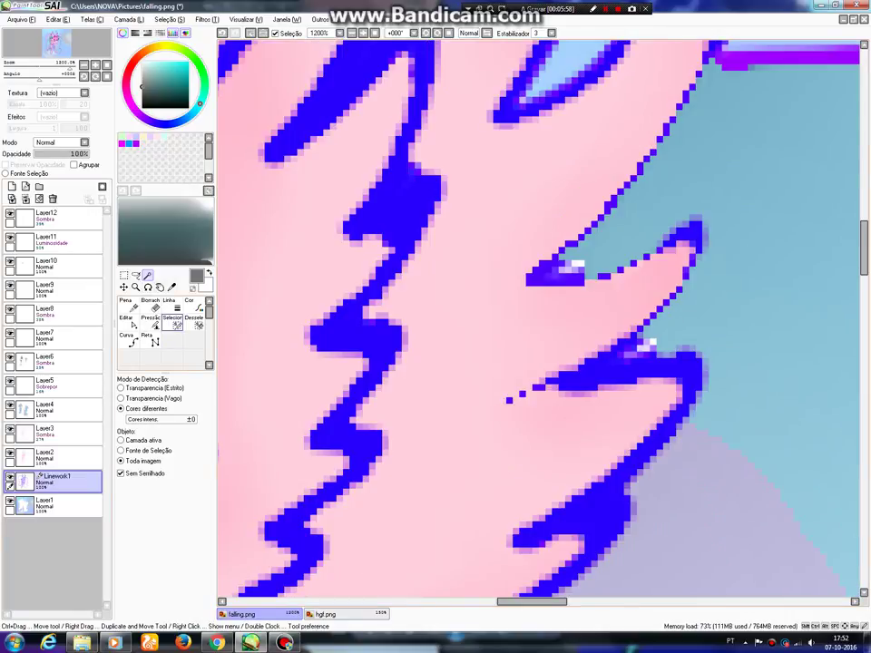
{"action": "left_click", "coordinate": [194, 321]}
{"action": "left_click", "coordinate": [172, 324]}
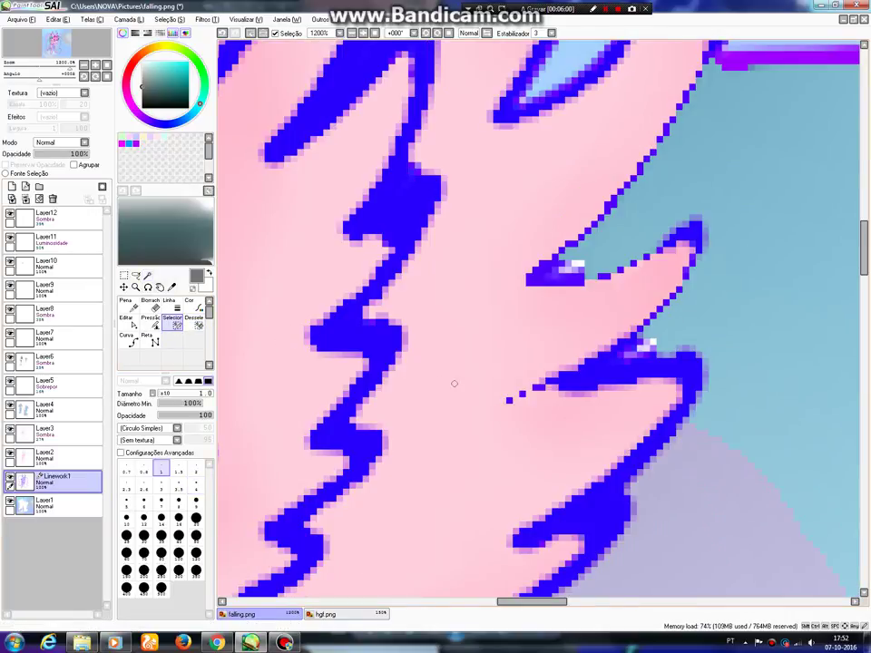
{"action": "mouse_move", "coordinate": [539, 319]}
{"action": "left_mouse_down"}
{"action": "mouse_move", "coordinate": [562, 319]}
{"action": "mouse_move", "coordinate": [552, 319]}
{"action": "left_mouse_up"}
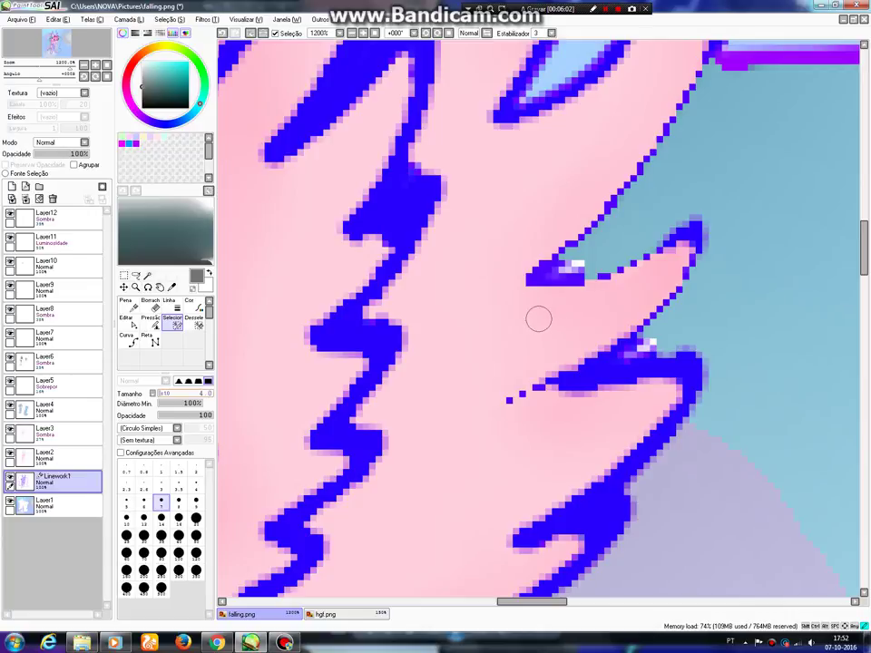
{"action": "key", "text": "bracketleft"}
{"action": "key", "text": "bracketleft"}
{"action": "key", "text": "bracketleft"}
{"action": "key", "text": "bracketleft"}
{"action": "key", "text": "bracketleft"}
{"action": "mouse_move", "coordinate": [495, 399]}
{"action": "left_mouse_down"}
{"action": "mouse_move", "coordinate": [592, 359]}
{"action": "mouse_move", "coordinate": [643, 321]}
{"action": "mouse_move", "coordinate": [682, 274]}
{"action": "mouse_move", "coordinate": [696, 232]}
{"action": "mouse_move", "coordinate": [606, 279]}
{"action": "mouse_move", "coordinate": [528, 272]}
{"action": "left_mouse_up"}
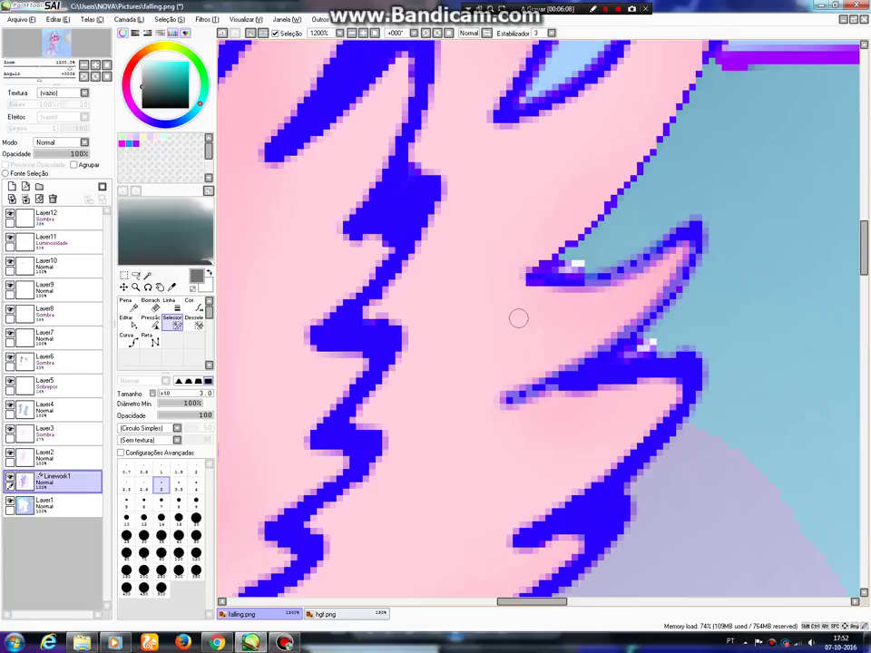
{"action": "key", "text": "w"}
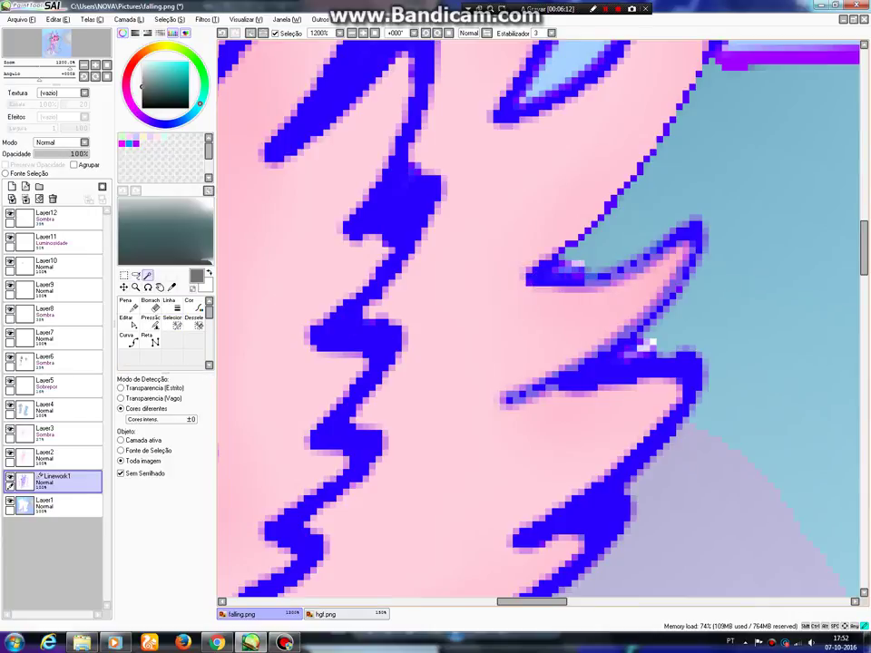
{"action": "scroll", "coordinate": [694, 160], "scroll_direction": "up", "scroll_amount": 1}
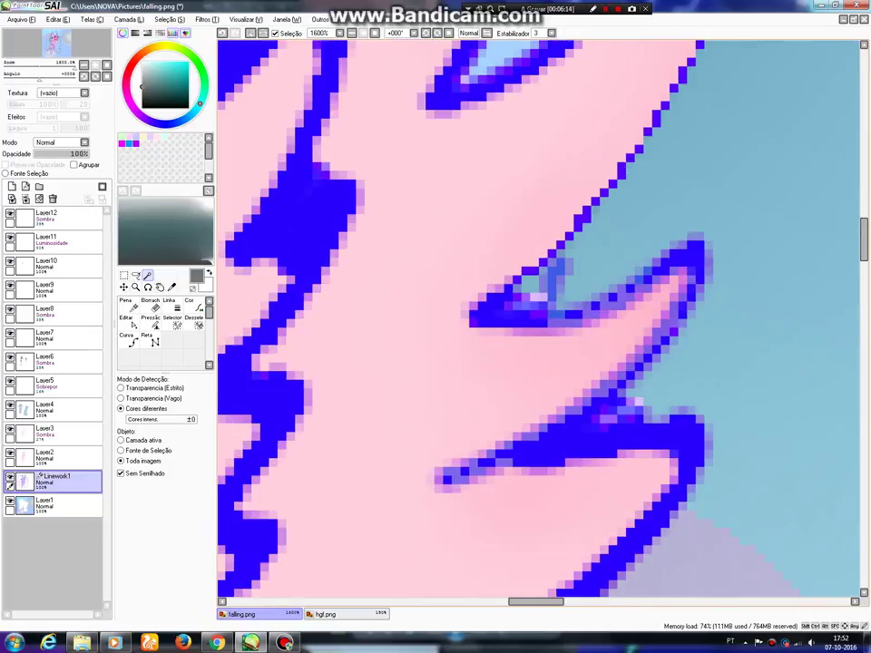
- Remove the stray stroke beside the lower wing feather from the selection with the deselection pen at size 4
{"action": "scroll", "coordinate": [712, 171], "scroll_direction": "down", "scroll_amount": 5}
{"action": "scroll", "coordinate": [715, 168], "scroll_direction": "up", "scroll_amount": 5}
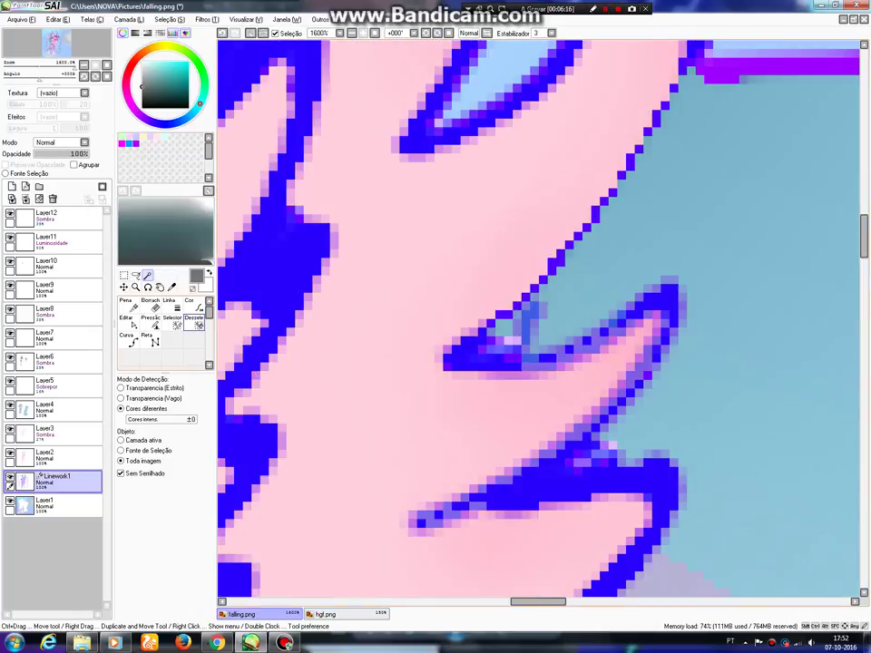
{"action": "left_click", "coordinate": [194, 321]}
{"action": "left_click_drag", "start_coordinate": [521, 298], "coordinate": [524, 319]}
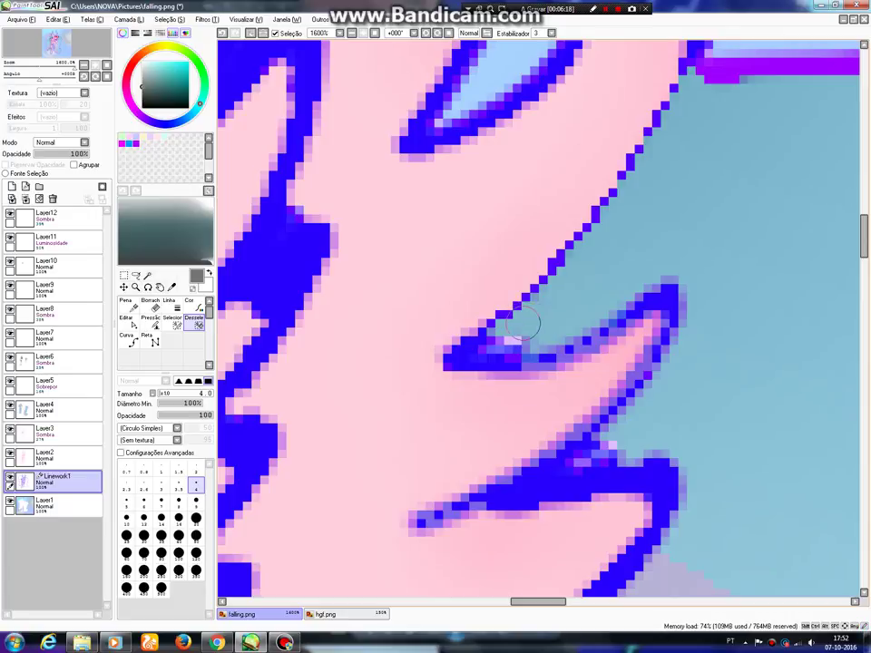
- Add the thin edge of the feather above the lower one to the selection with the selection pen at size 3
{"action": "scroll", "coordinate": [525, 317], "scroll_direction": "down", "scroll_amount": 3}
{"action": "scroll", "coordinate": [572, 197], "scroll_direction": "up", "scroll_amount": 3}
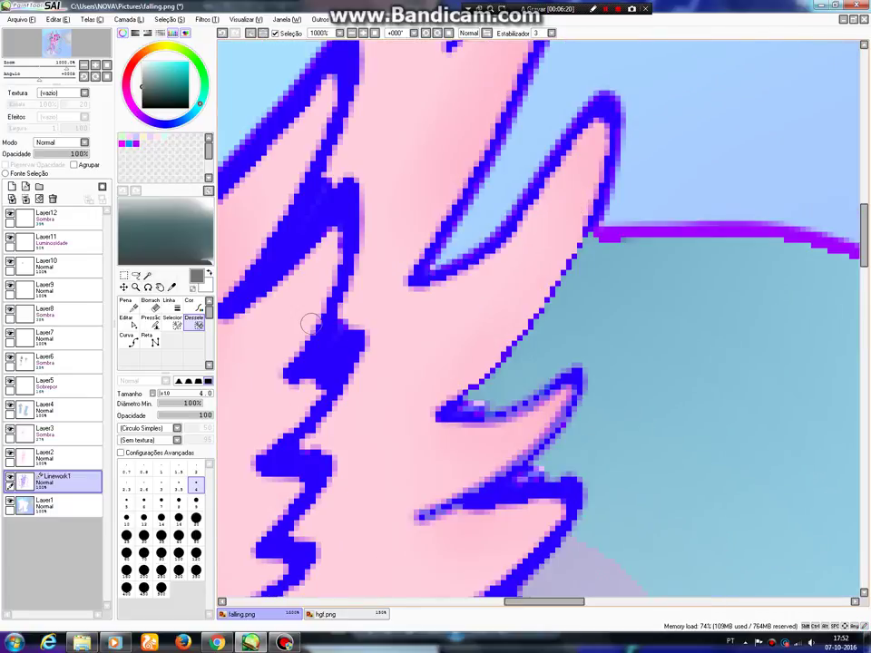
{"action": "key", "text": "s"}
{"action": "mouse_move", "coordinate": [597, 216]}
{"action": "left_mouse_down"}
{"action": "mouse_move", "coordinate": [524, 333]}
{"action": "mouse_move", "coordinate": [460, 403]}
{"action": "left_mouse_up"}
{"action": "scroll", "coordinate": [459, 403], "scroll_direction": "down", "scroll_amount": 4}
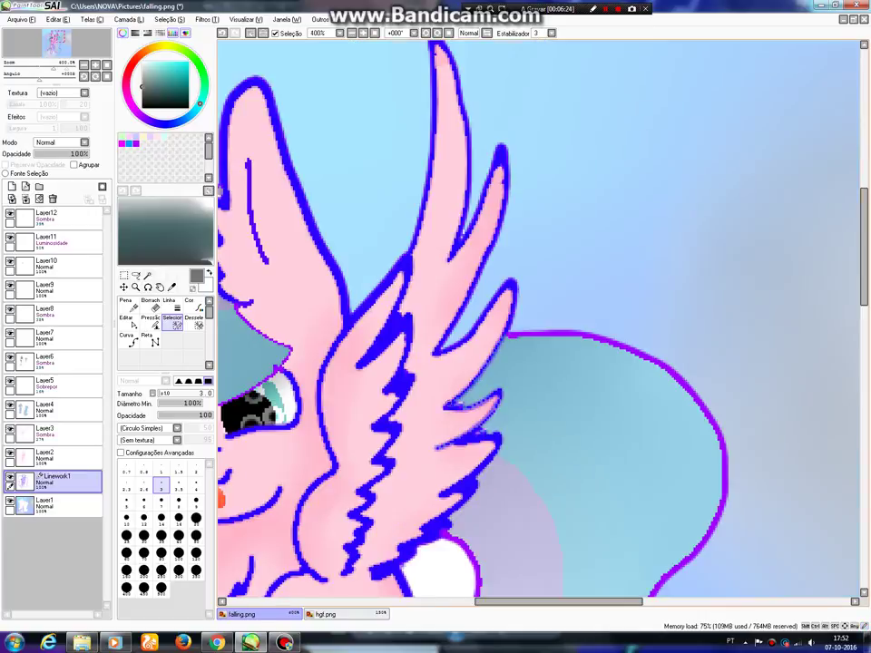
- Add the inner ear line to the outline selection with the Magic Wand
{"action": "scroll", "coordinate": [267, 302], "scroll_direction": "up", "scroll_amount": 3}
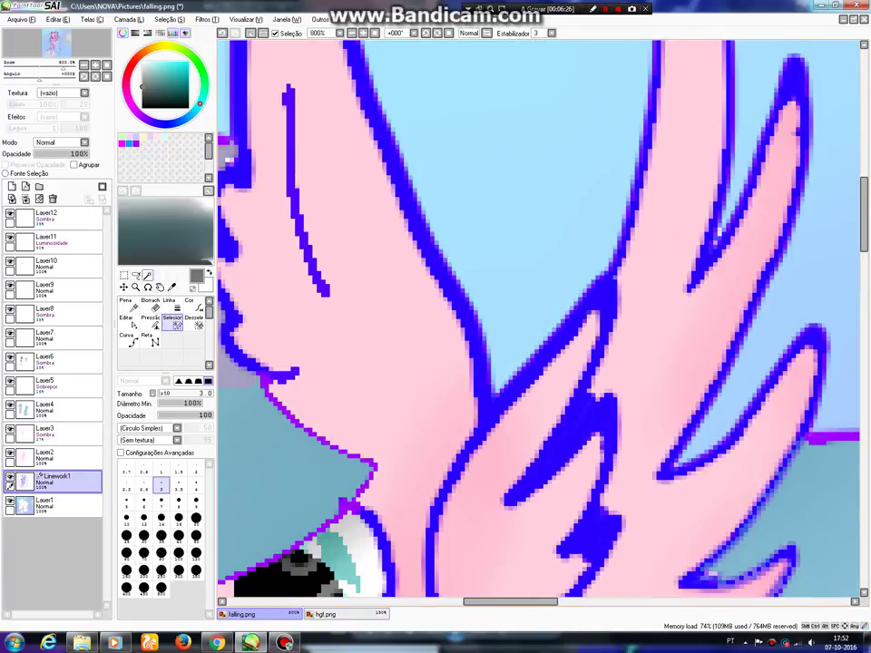
{"action": "left_click", "coordinate": [148, 275]}
{"action": "left_click", "coordinate": [312, 258]}
- Add a new layer above Layer12 and sample the lilac mane colour from the pink pony in hgf.png
{"action": "scroll", "coordinate": [306, 377], "scroll_direction": "down", "scroll_amount": 8}
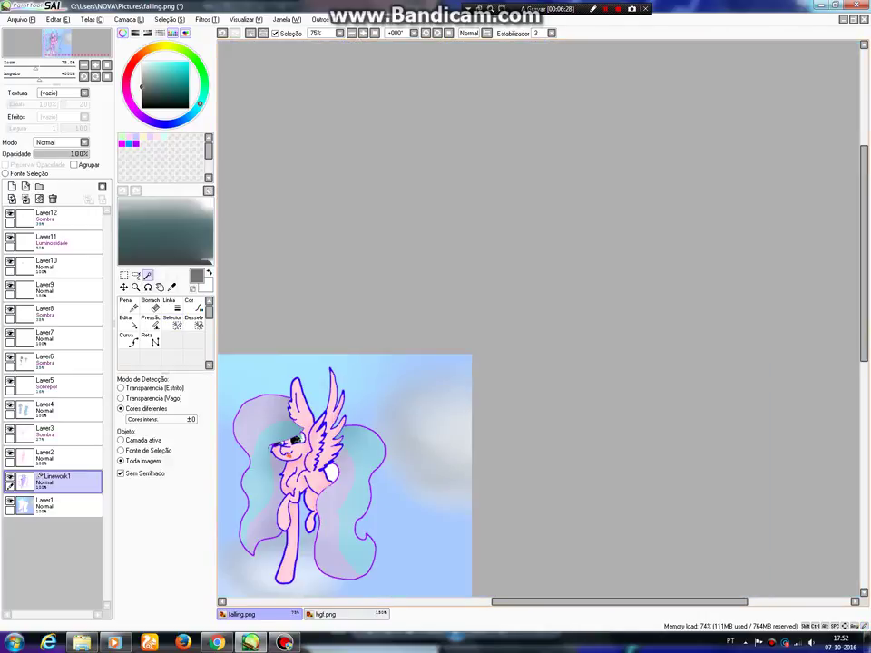
{"action": "scroll", "coordinate": [294, 542], "scroll_direction": "up", "scroll_amount": 5}
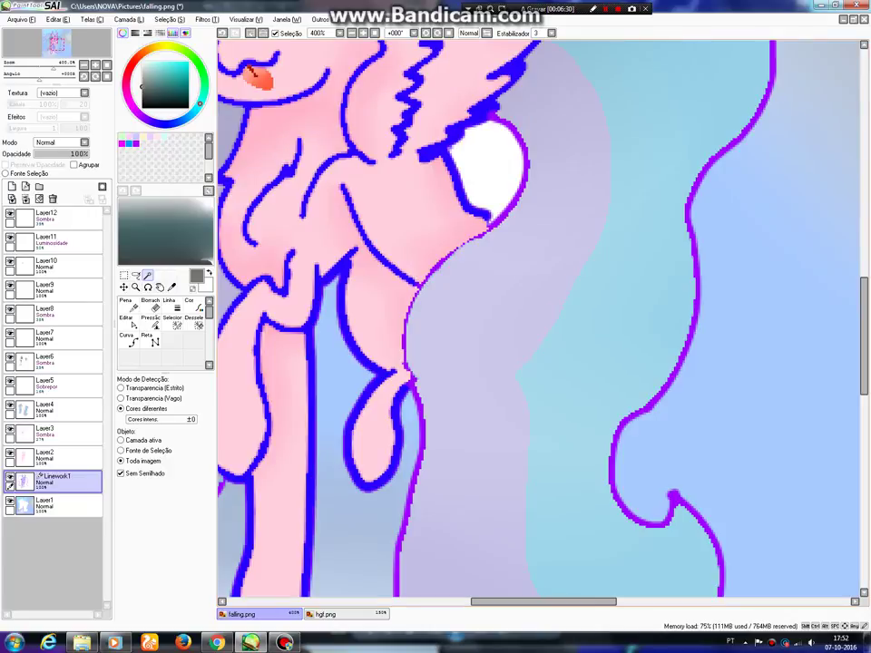
{"action": "left_click_drag", "start_coordinate": [543, 602], "coordinate": [515, 602]}
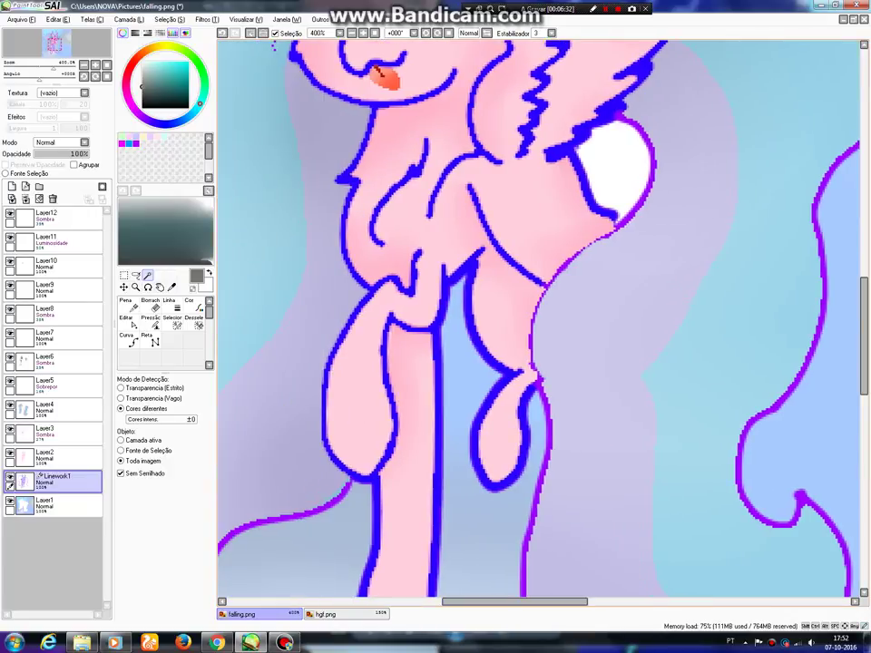
{"action": "scroll", "coordinate": [419, 352], "scroll_direction": "down", "scroll_amount": 5}
{"action": "left_click", "coordinate": [64, 217]}
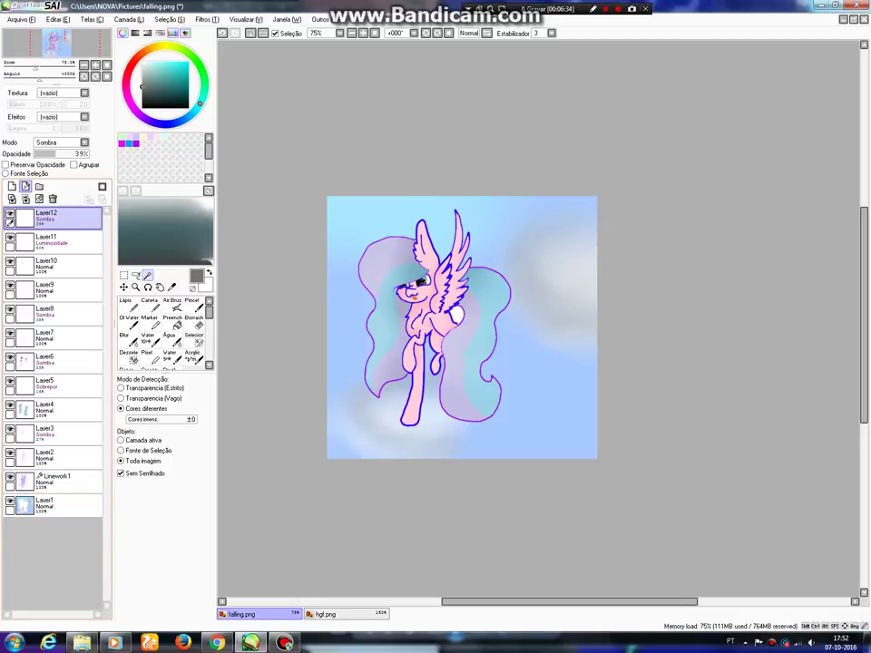
{"action": "left_click", "coordinate": [12, 186]}
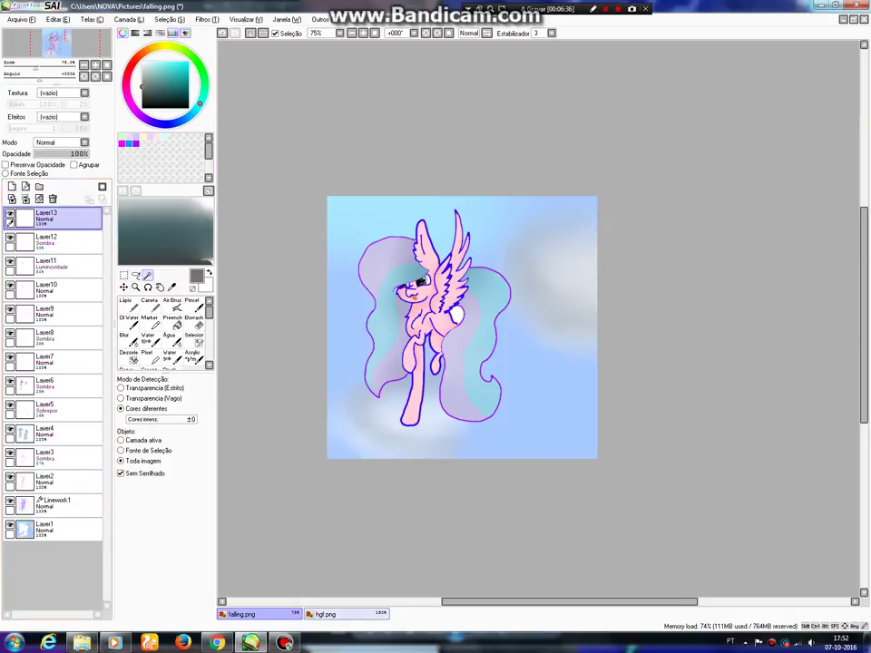
{"action": "left_click", "coordinate": [325, 614]}
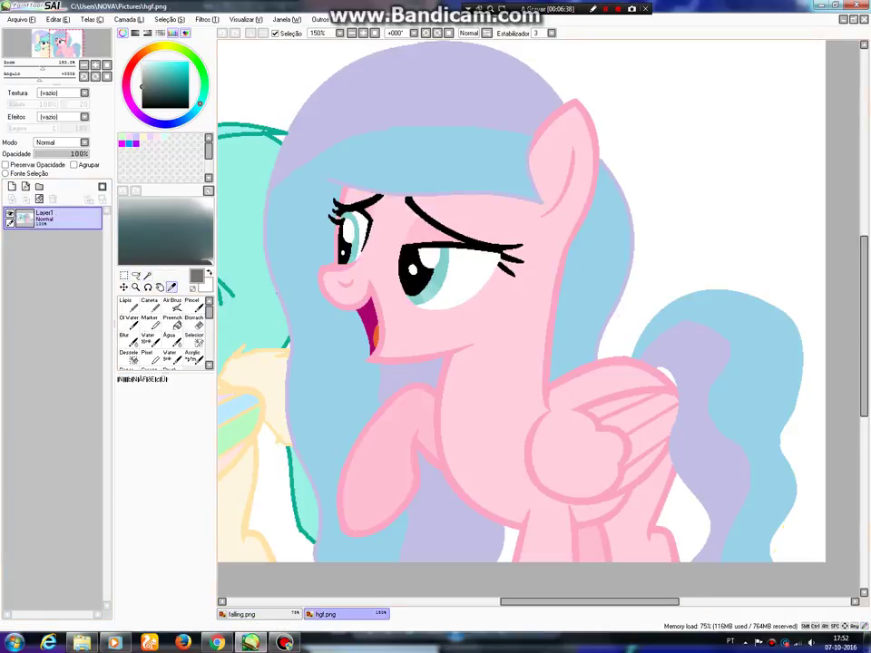
{"action": "left_click", "coordinate": [450, 517]}
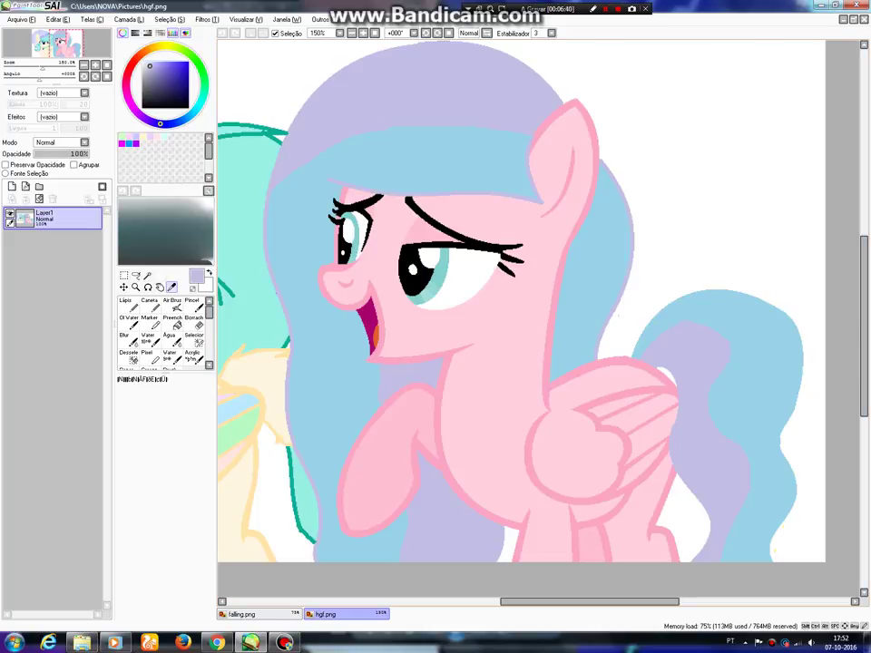
- Return to falling.png and set the Pixel brush to size 60 for painting on Layer13
{"action": "left_click", "coordinate": [241, 614]}
{"action": "left_click", "coordinate": [151, 358]}
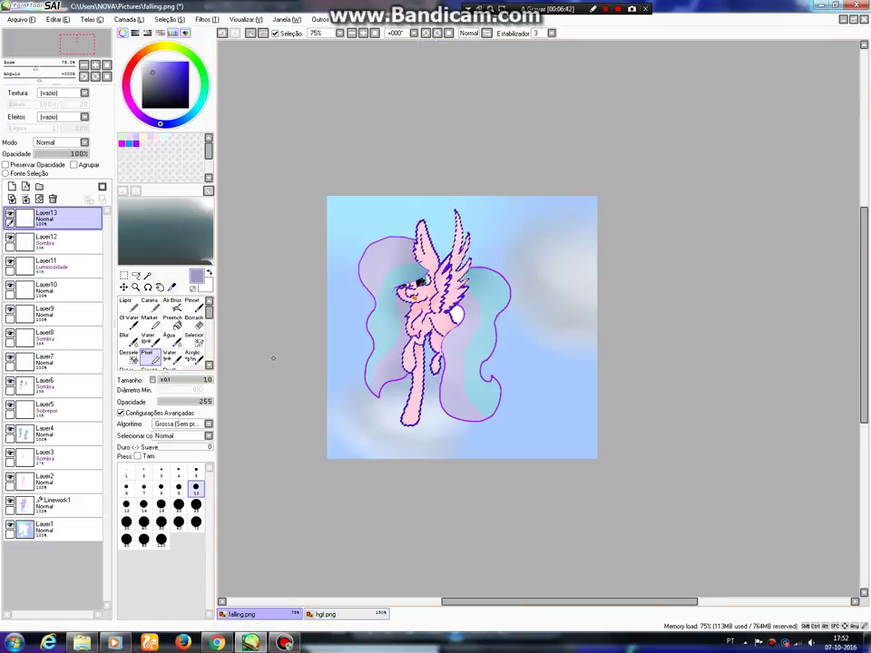
{"action": "scroll", "coordinate": [420, 336], "scroll_direction": "up", "scroll_amount": 2}
{"action": "left_click", "coordinate": [179, 524]}
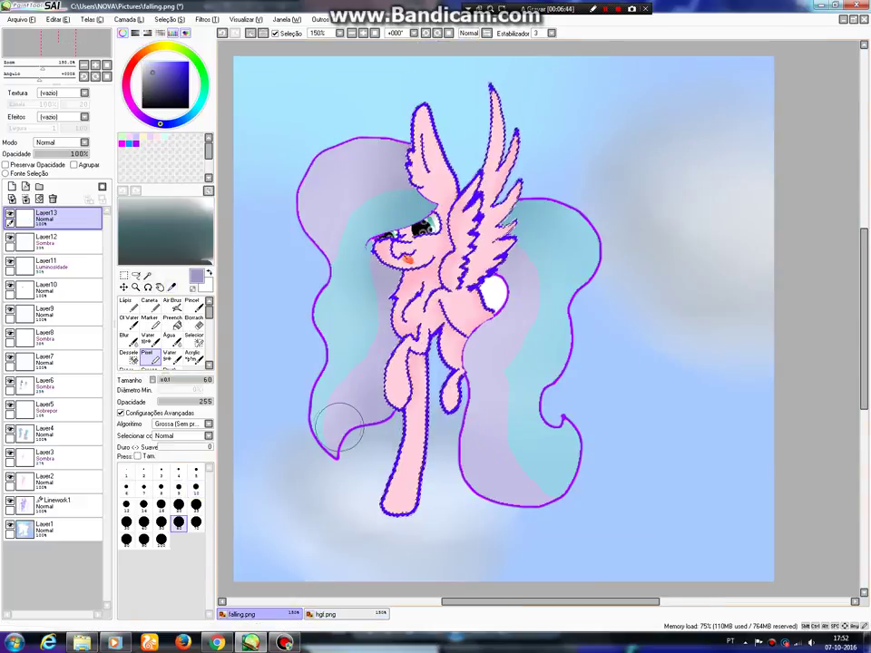
{"action": "left_click", "coordinate": [373, 295]}
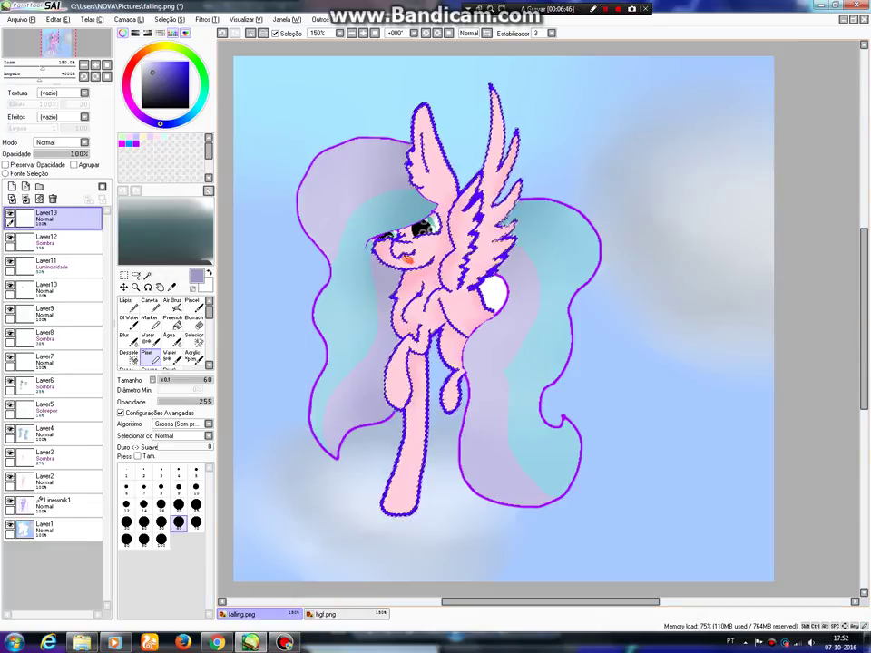
- Sample the pink body outline colour from the pony in hgf.png and paint it over the selected body outlines in falling.png
{"action": "left_click", "coordinate": [326, 614]}
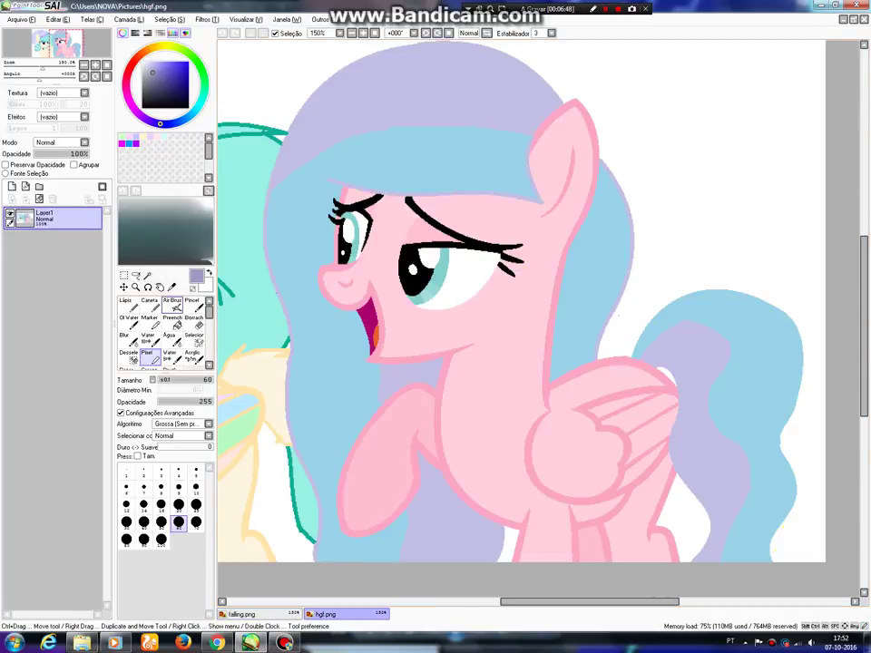
{"action": "left_click", "coordinate": [171, 286]}
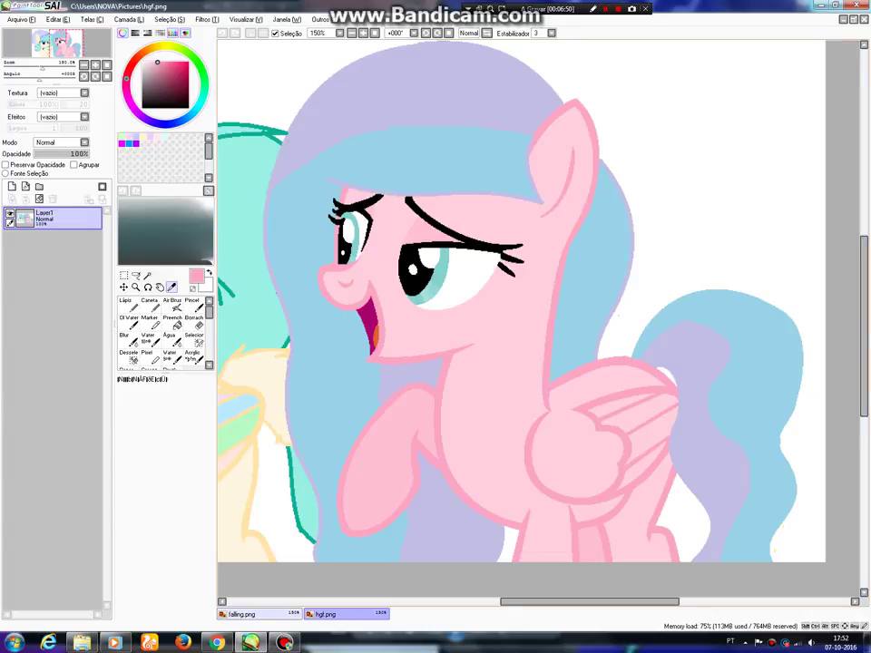
{"action": "left_click", "coordinate": [254, 614]}
{"action": "left_click", "coordinate": [151, 357]}
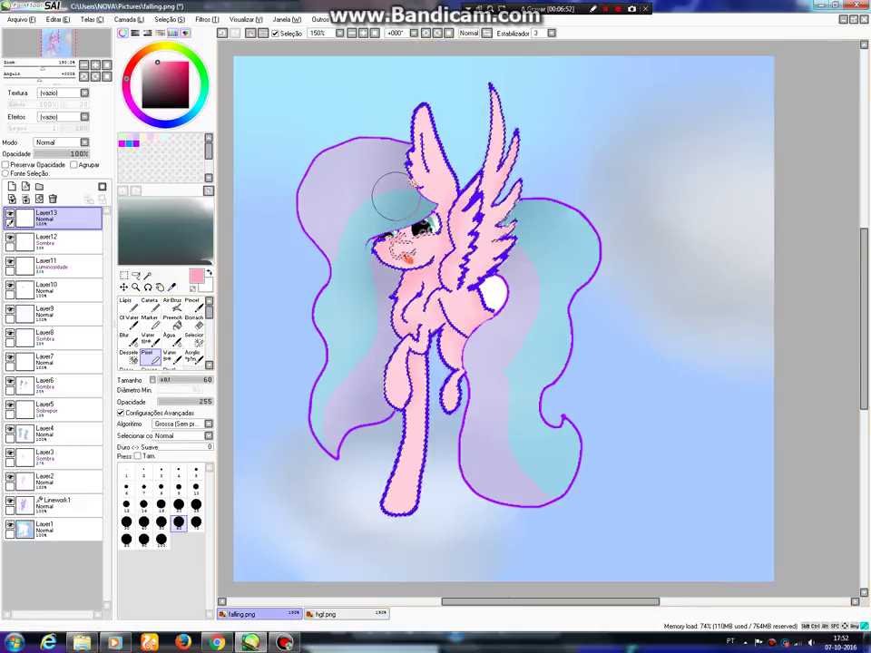
{"action": "mouse_move", "coordinate": [396, 196]}
{"action": "left_mouse_down"}
{"action": "mouse_move", "coordinate": [372, 257]}
{"action": "mouse_move", "coordinate": [417, 145]}
{"action": "mouse_move", "coordinate": [423, 181]}
{"action": "mouse_move", "coordinate": [444, 163]}
{"action": "mouse_move", "coordinate": [441, 261]}
{"action": "mouse_move", "coordinate": [489, 91]}
{"action": "mouse_move", "coordinate": [497, 150]}
{"action": "mouse_move", "coordinate": [507, 120]}
{"action": "mouse_move", "coordinate": [478, 289]}
{"action": "mouse_move", "coordinate": [509, 245]}
{"action": "mouse_move", "coordinate": [459, 346]}
{"action": "mouse_move", "coordinate": [448, 303]}
{"action": "mouse_move", "coordinate": [388, 387]}
{"action": "mouse_move", "coordinate": [418, 293]}
{"action": "left_mouse_up"}
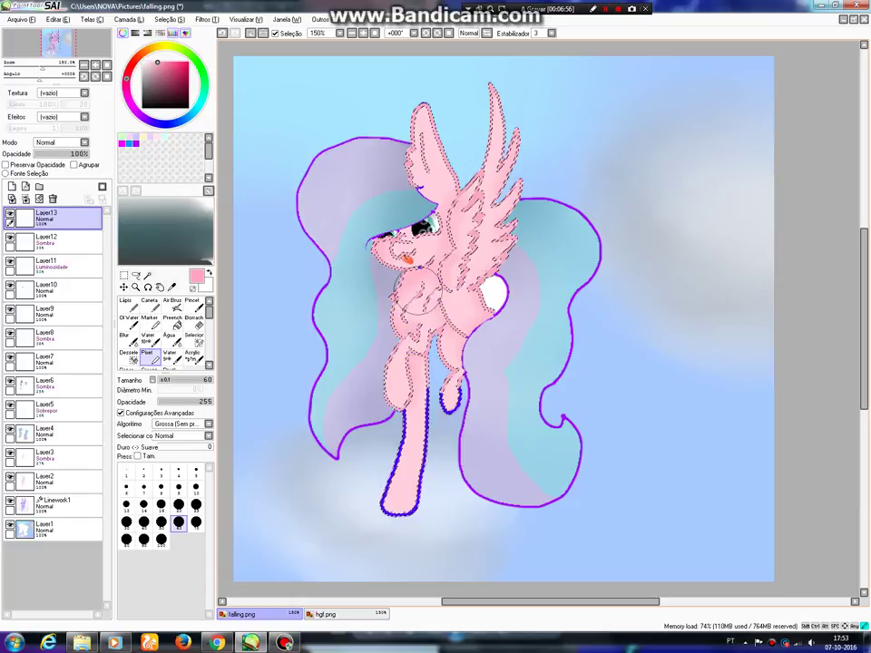
- Add the leftover blue outline stroke at the ear's base to the selection with the Magic Wand and paint it pink on Layer13
{"action": "scroll", "coordinate": [406, 272], "scroll_direction": "up", "scroll_amount": 3}
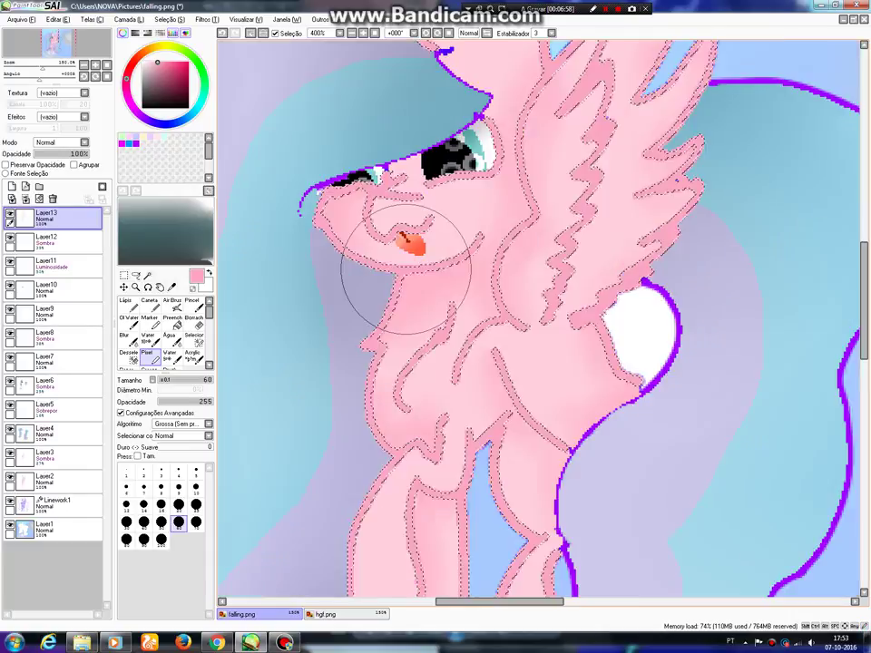
{"action": "scroll", "coordinate": [405, 268], "scroll_direction": "up", "scroll_amount": 1}
{"action": "scroll", "coordinate": [526, 308], "scroll_direction": "down", "scroll_amount": 3}
{"action": "scroll", "coordinate": [521, 186], "scroll_direction": "up", "scroll_amount": 3}
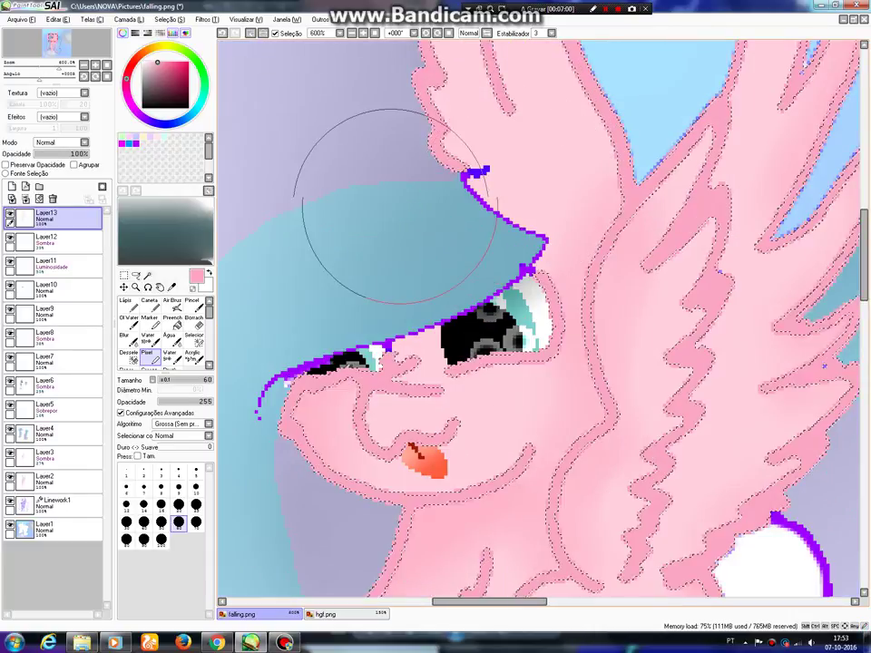
{"action": "key", "text": "ctrl+z"}
{"action": "left_click", "coordinate": [147, 275]}
{"action": "left_click", "coordinate": [55, 504]}
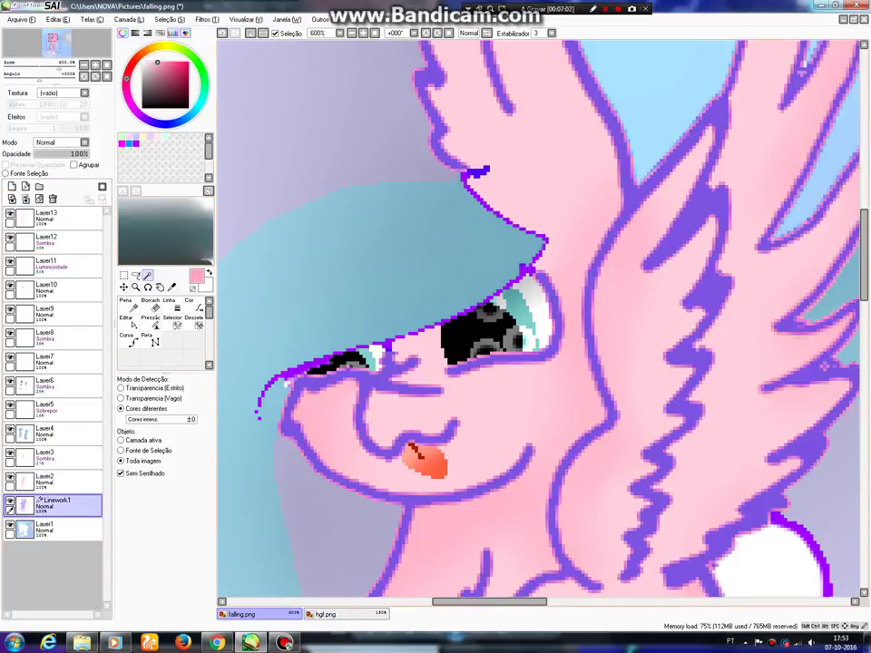
{"action": "left_click", "coordinate": [54, 218]}
{"action": "left_click", "coordinate": [151, 357]}
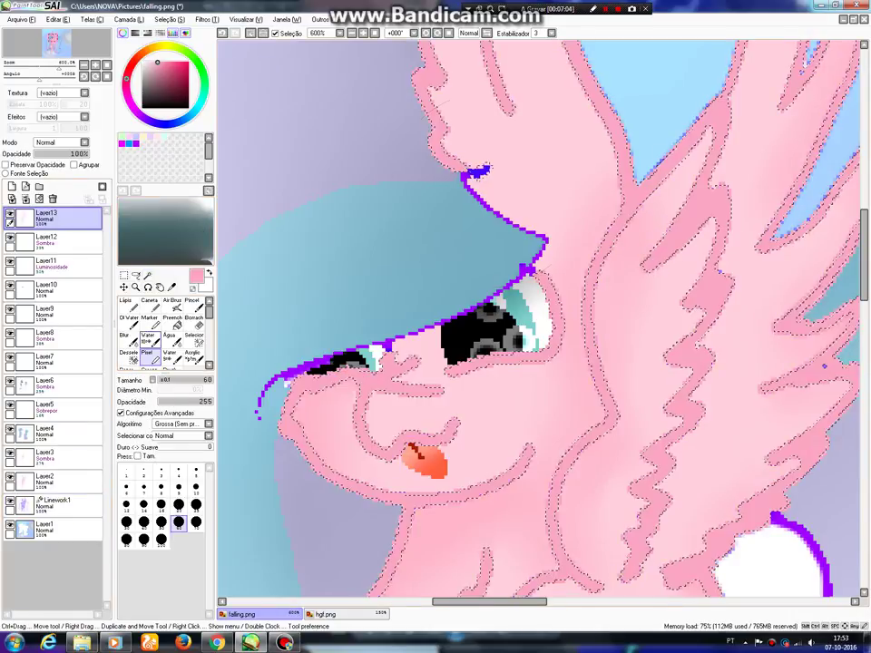
{"action": "left_click", "coordinate": [506, 184]}
- Clear the selection, then sample the lilac mane colour in hgf.png and deepen it to a stronger purple in falling.png
{"action": "scroll", "coordinate": [504, 182], "scroll_direction": "down", "scroll_amount": 5}
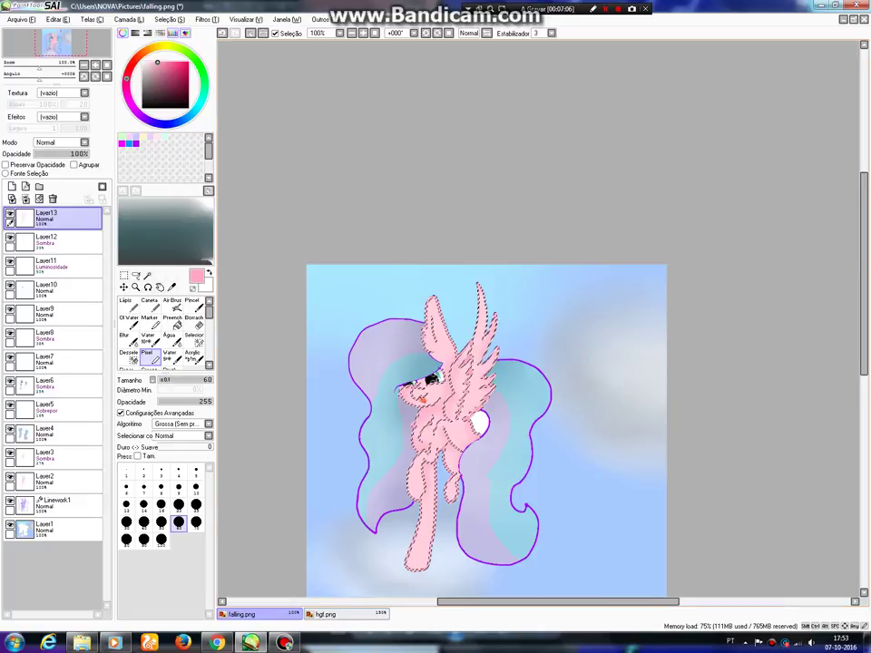
{"action": "left_click", "coordinate": [338, 614]}
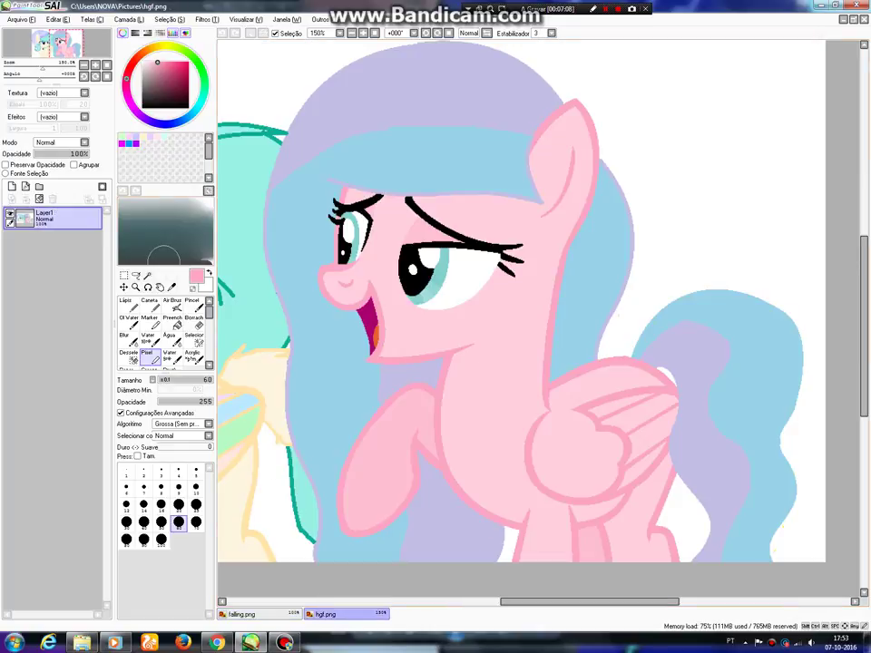
{"action": "left_click", "coordinate": [171, 287]}
{"action": "left_click", "coordinate": [363, 99]}
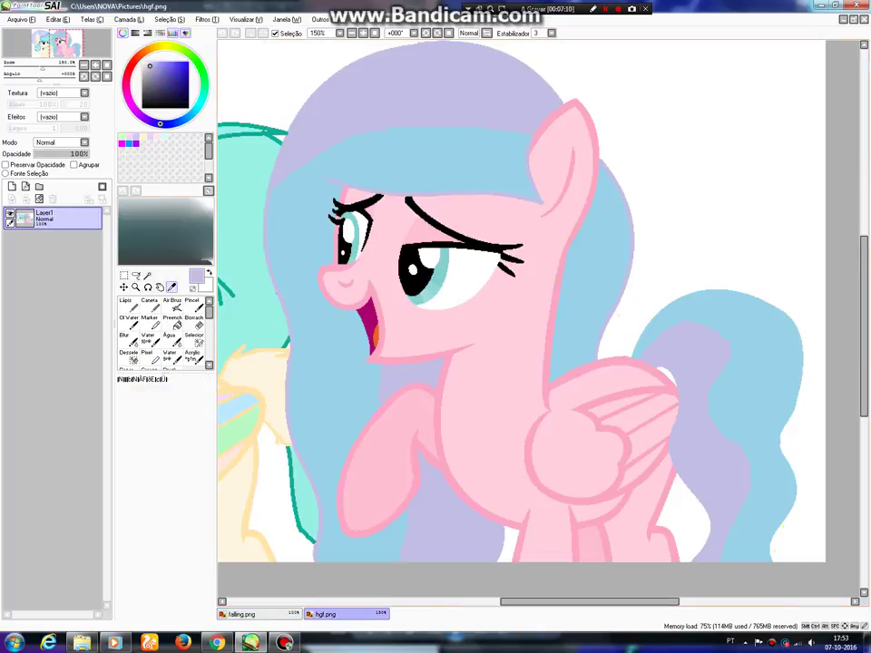
{"action": "left_click", "coordinate": [254, 614]}
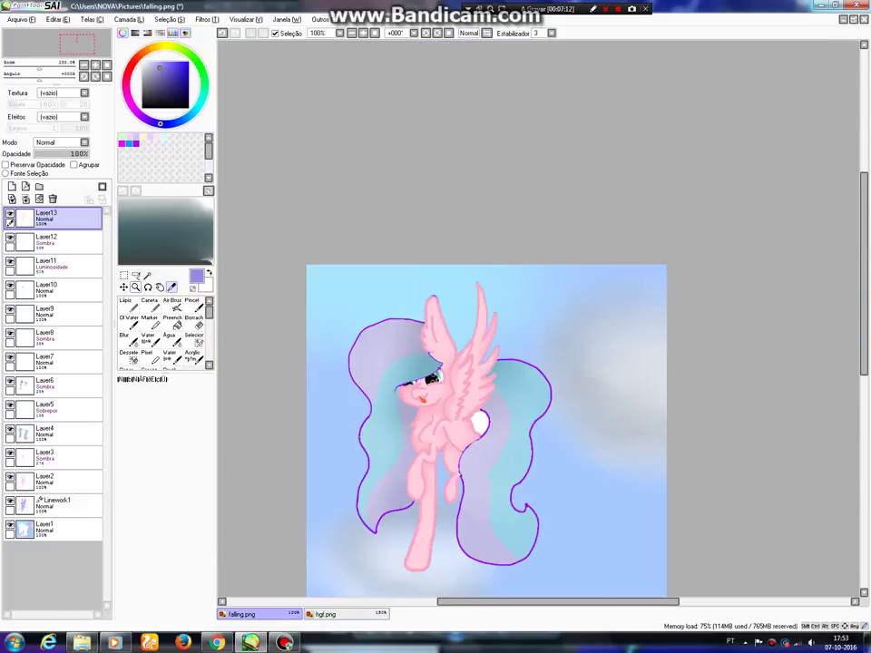
- Select the mane outline on Linework1 with the Magic Wand, including the thick outline above the far eye
{"action": "left_click", "coordinate": [148, 275]}
{"action": "left_click", "coordinate": [60, 504]}
{"action": "scroll", "coordinate": [383, 444], "scroll_direction": "up", "scroll_amount": 3}
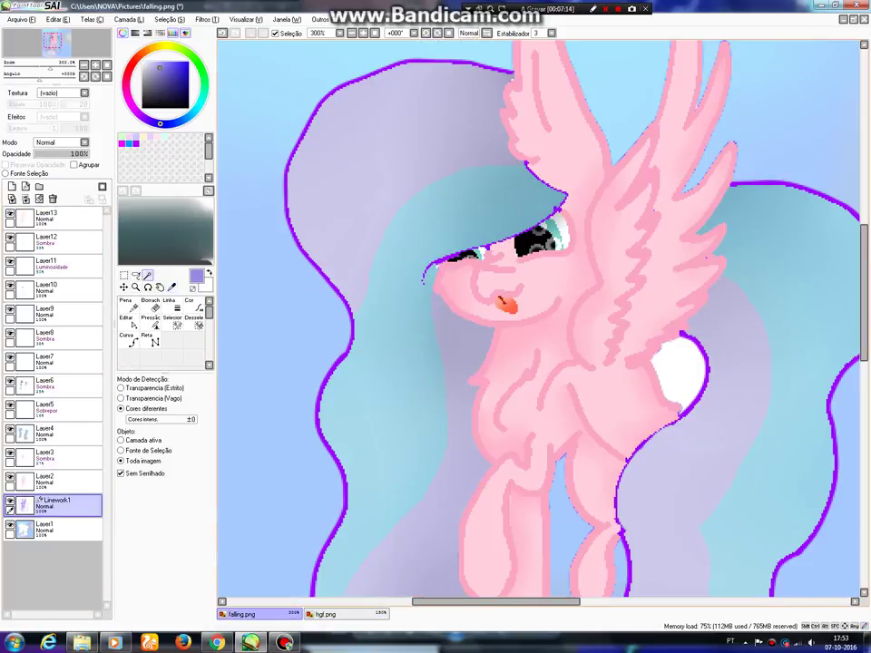
{"action": "left_click", "coordinate": [352, 331]}
{"action": "scroll", "coordinate": [462, 274], "scroll_direction": "up", "scroll_amount": 3}
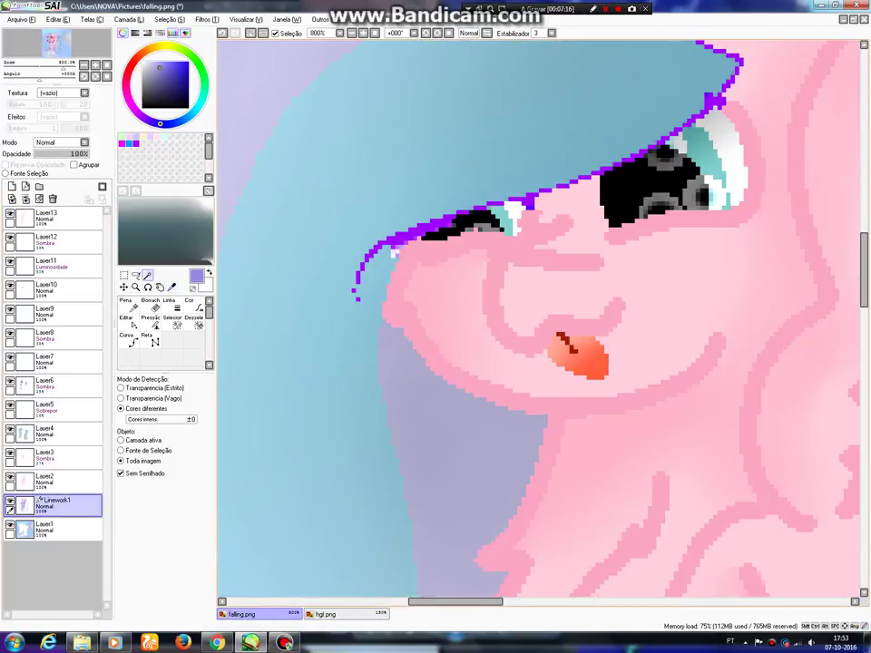
{"action": "left_click", "coordinate": [399, 238]}
{"action": "scroll", "coordinate": [531, 202], "scroll_direction": "down", "scroll_amount": 2}
{"action": "scroll", "coordinate": [596, 109], "scroll_direction": "up", "scroll_amount": 2}
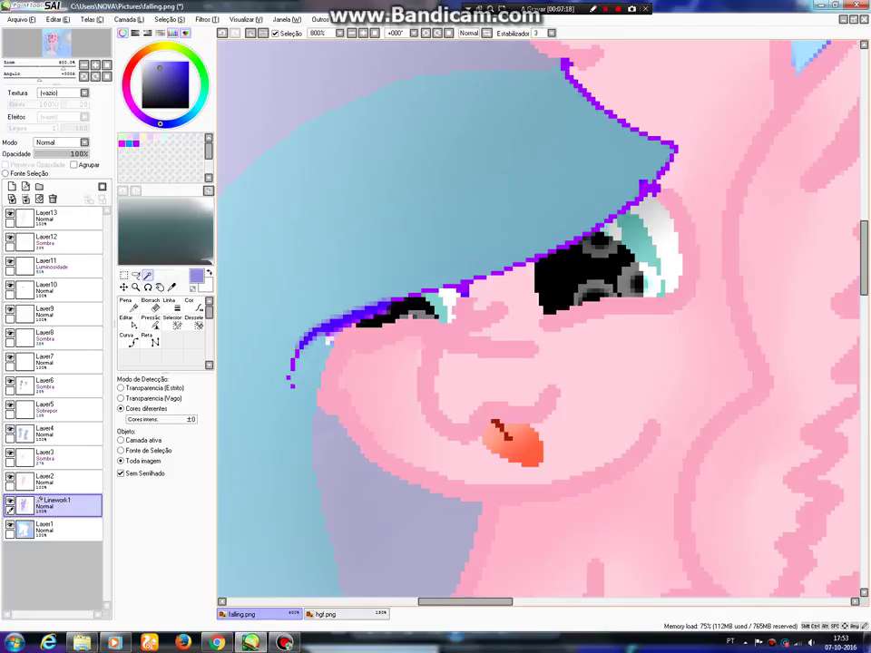
- Trace the fringe outline from the ear's base to its tip beside the muzzle into the selection with the selection pen at size 4
{"action": "left_click", "coordinate": [173, 323]}
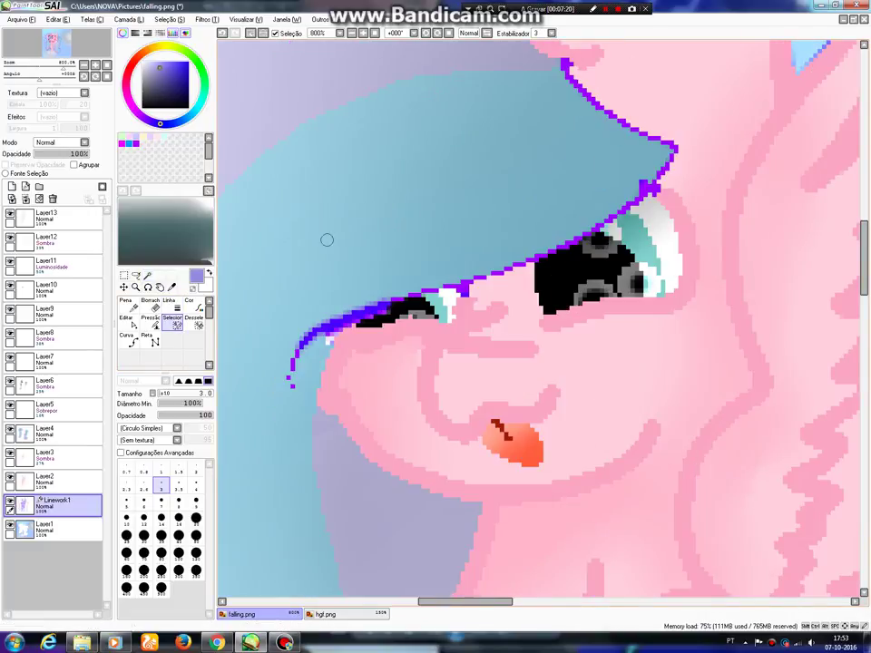
{"action": "key", "text": "bracketright"}
{"action": "key", "text": "bracketright"}
{"action": "key", "text": "bracketright"}
{"action": "key", "text": "bracketright"}
{"action": "key", "text": "bracketright"}
{"action": "key", "text": "bracketright"}
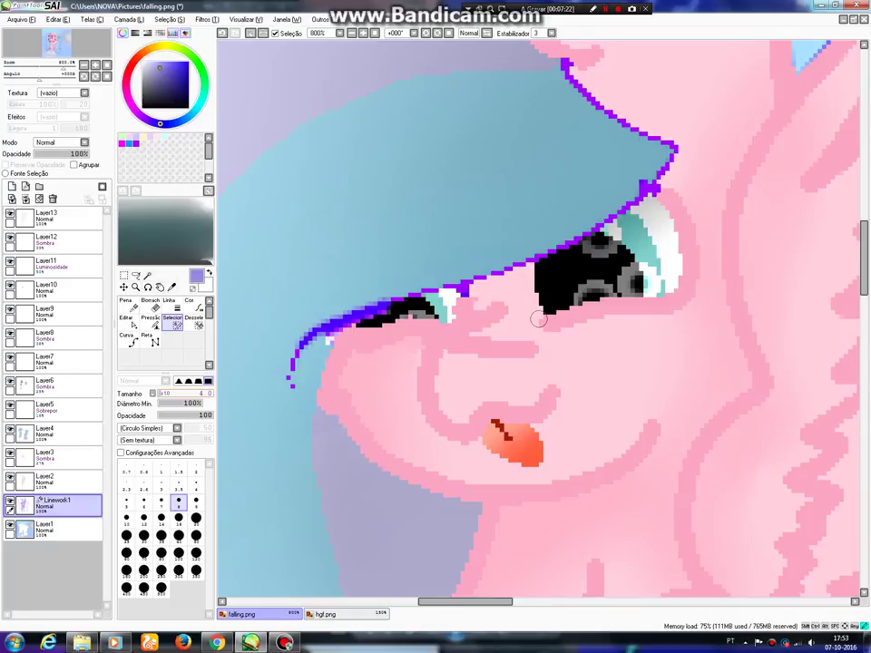
{"action": "key", "text": "bracketleft"}
{"action": "key", "text": "bracketleft"}
{"action": "key", "text": "bracketleft"}
{"action": "key", "text": "bracketleft"}
{"action": "mouse_move", "coordinate": [566, 61]}
{"action": "left_mouse_down"}
{"action": "mouse_move", "coordinate": [628, 132]}
{"action": "mouse_move", "coordinate": [679, 145]}
{"action": "left_mouse_up"}
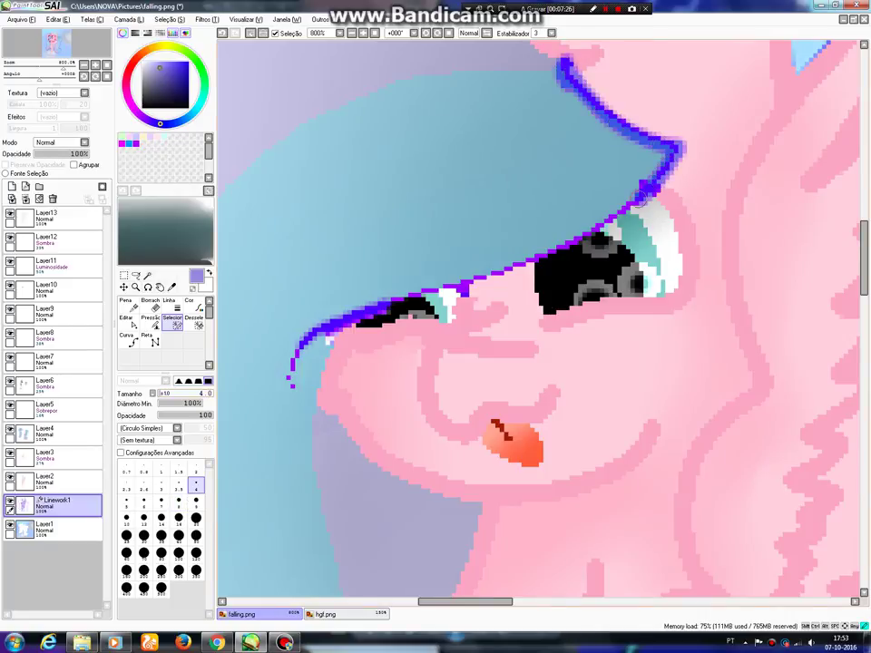
{"action": "mouse_move", "coordinate": [642, 193]}
{"action": "left_mouse_down"}
{"action": "mouse_move", "coordinate": [593, 228]}
{"action": "mouse_move", "coordinate": [518, 262]}
{"action": "mouse_move", "coordinate": [366, 311]}
{"action": "left_mouse_up"}
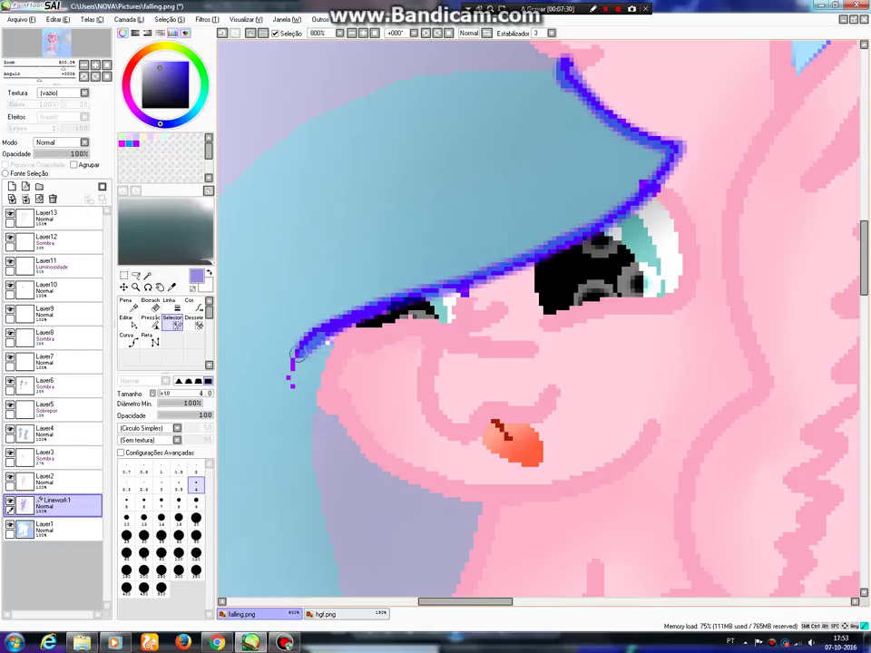
{"action": "left_click_drag", "start_coordinate": [297, 354], "coordinate": [290, 397]}
- Add the tail outline to the selection with the Magic Wand and cover its thin part along the rump with the selection pen
{"action": "scroll", "coordinate": [385, 430], "scroll_direction": "down", "scroll_amount": 3}
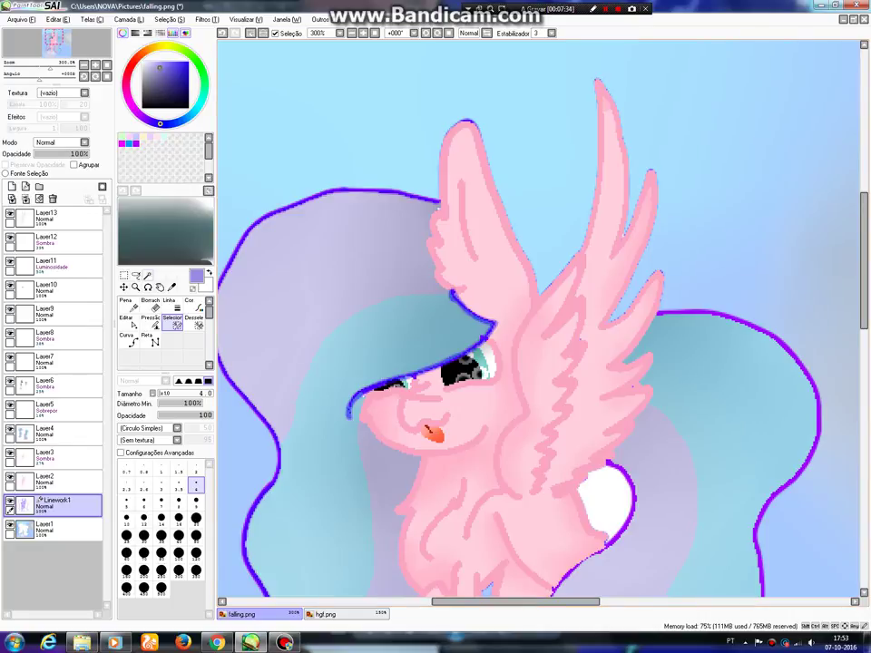
{"action": "key", "text": "w"}
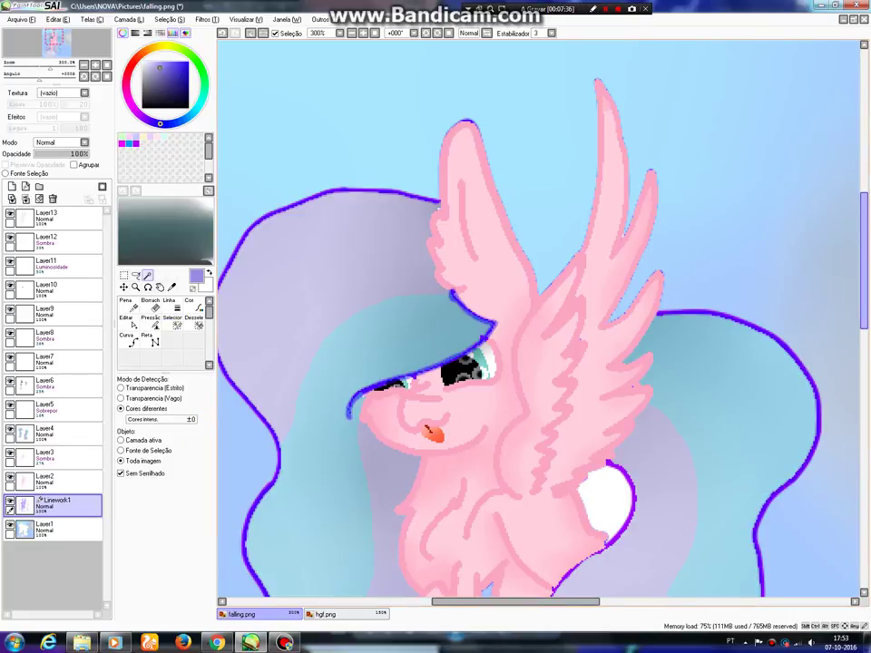
{"action": "scroll", "coordinate": [540, 318], "scroll_direction": "down", "scroll_amount": 3}
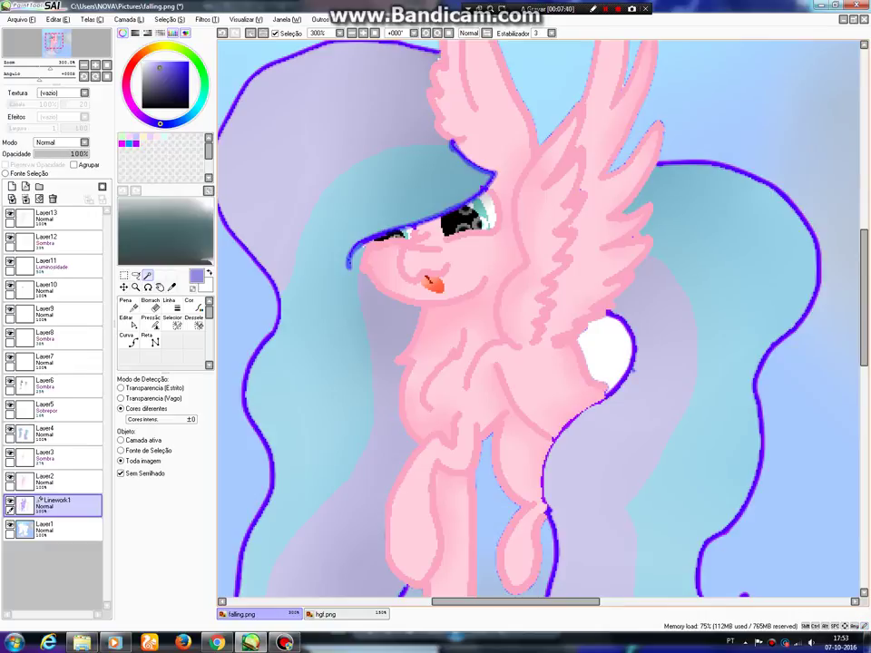
{"action": "scroll", "coordinate": [573, 444], "scroll_direction": "up", "scroll_amount": 1}
{"action": "key", "text": "s"}
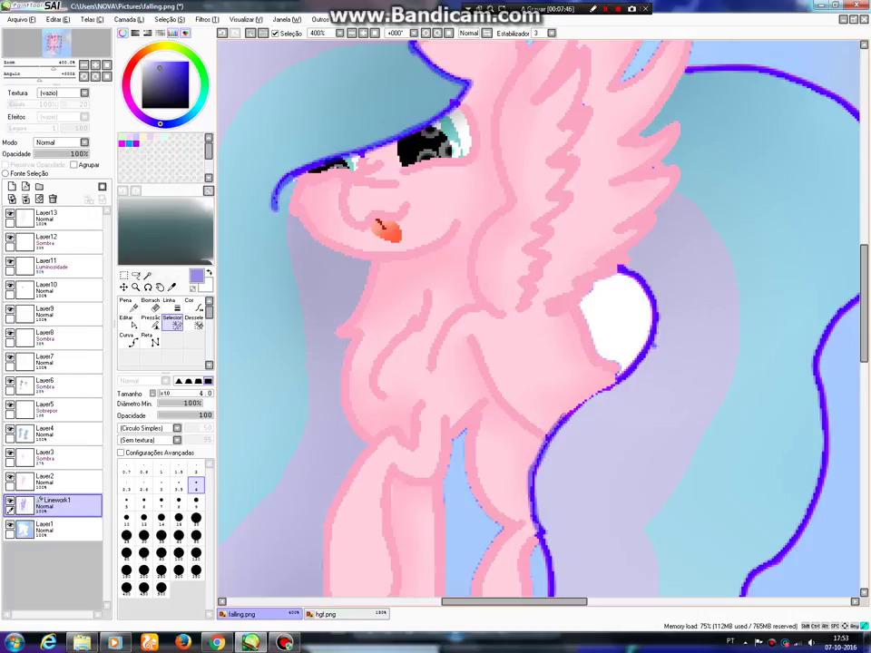
{"action": "scroll", "coordinate": [586, 392], "scroll_direction": "down", "scroll_amount": 4}
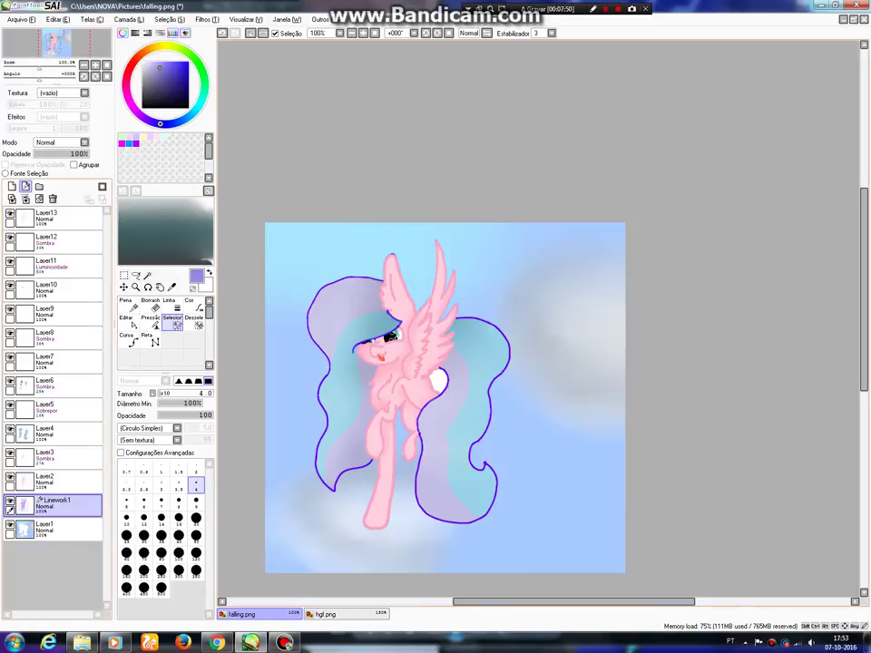
- Paint the selected mane and tail outlines purple on Layer13 with the Pixel brush at size 100 and clear the selection
{"action": "left_click", "coordinate": [54, 219]}
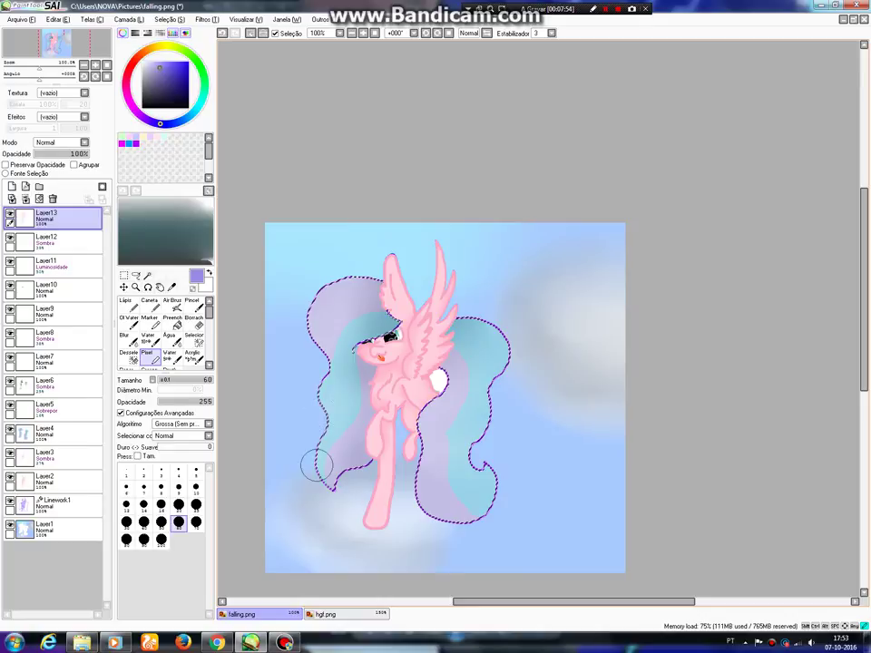
{"action": "key", "text": "bracketright"}
{"action": "key", "text": "bracketright"}
{"action": "key", "text": "bracketright"}
{"action": "key", "text": "bracketright"}
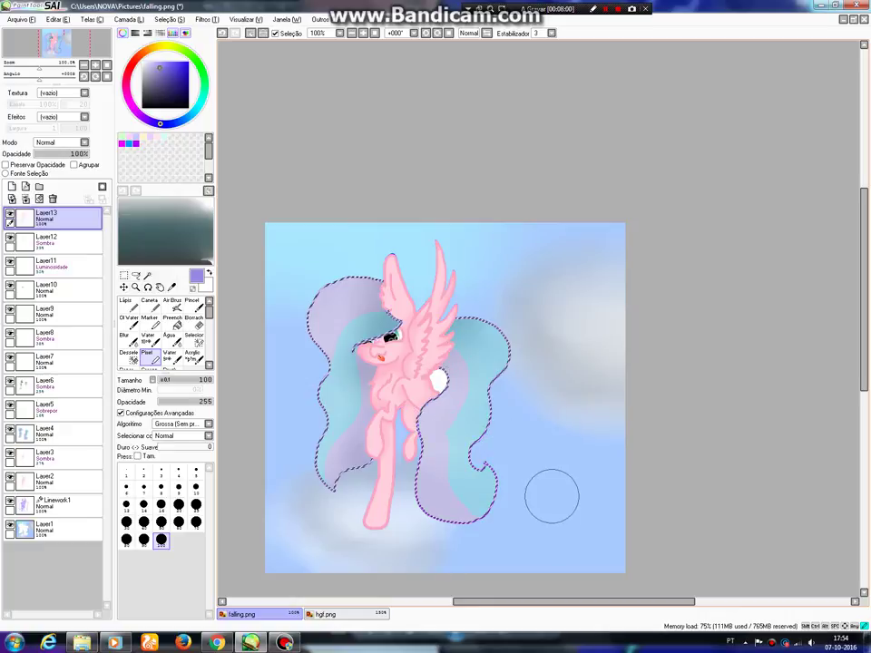
{"action": "key", "text": "ctrl+d"}
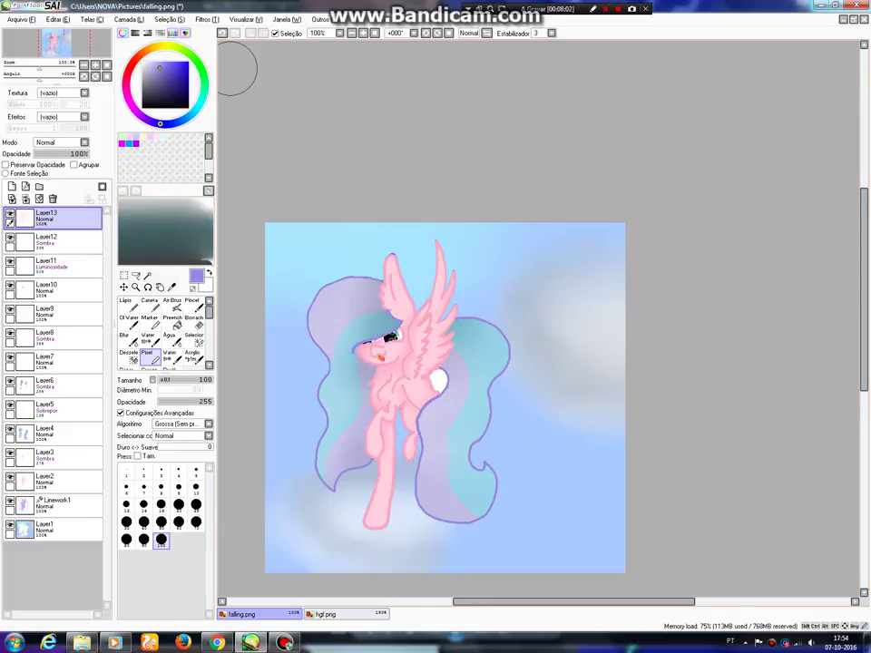
- Select the white gap between the rump and tail with the Magic Wand and add a new layer above Layer13
{"action": "left_click", "coordinate": [66, 506]}
{"action": "left_click", "coordinate": [148, 276]}
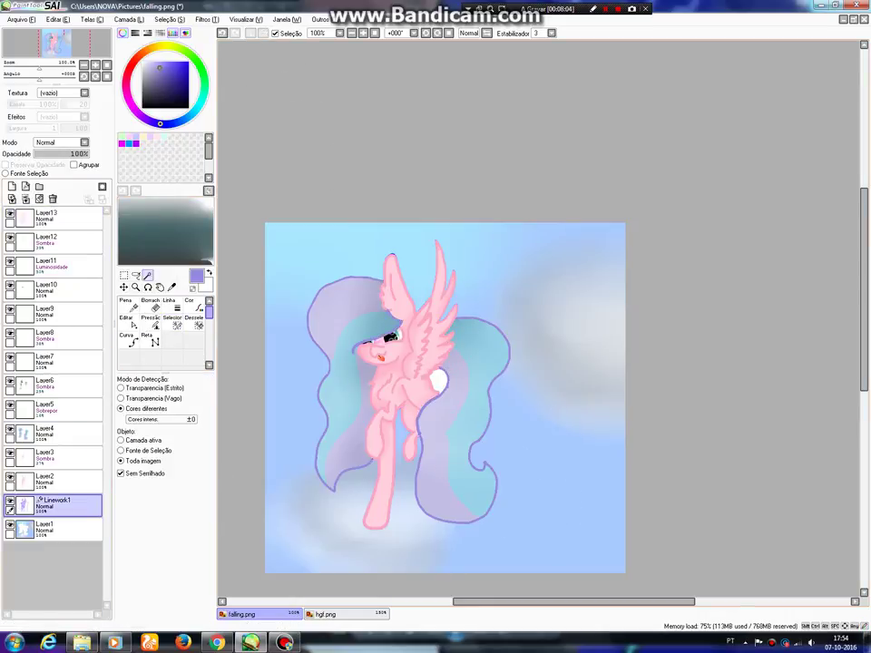
{"action": "left_click", "coordinate": [439, 381]}
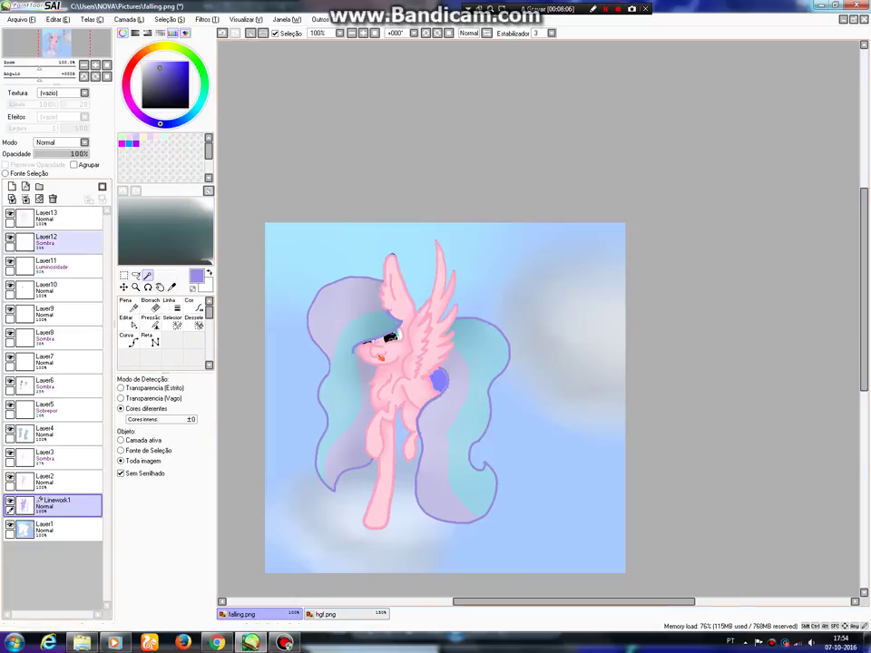
{"action": "left_click", "coordinate": [12, 186]}
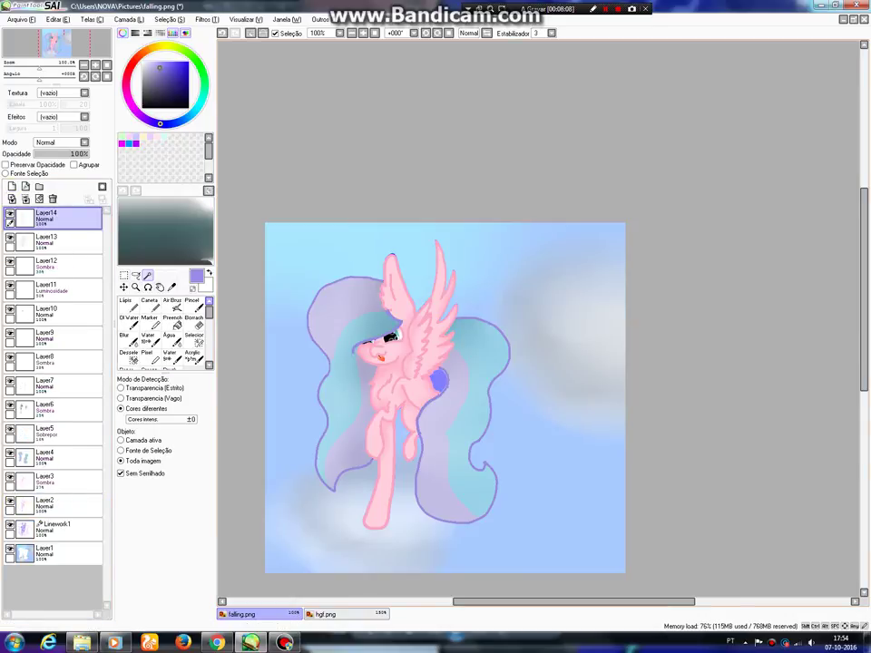
- Sample the light blue of the sky background and fill the selected gap with the Pixel brush
{"action": "left_click", "coordinate": [171, 287]}
{"action": "left_click", "coordinate": [285, 372]}
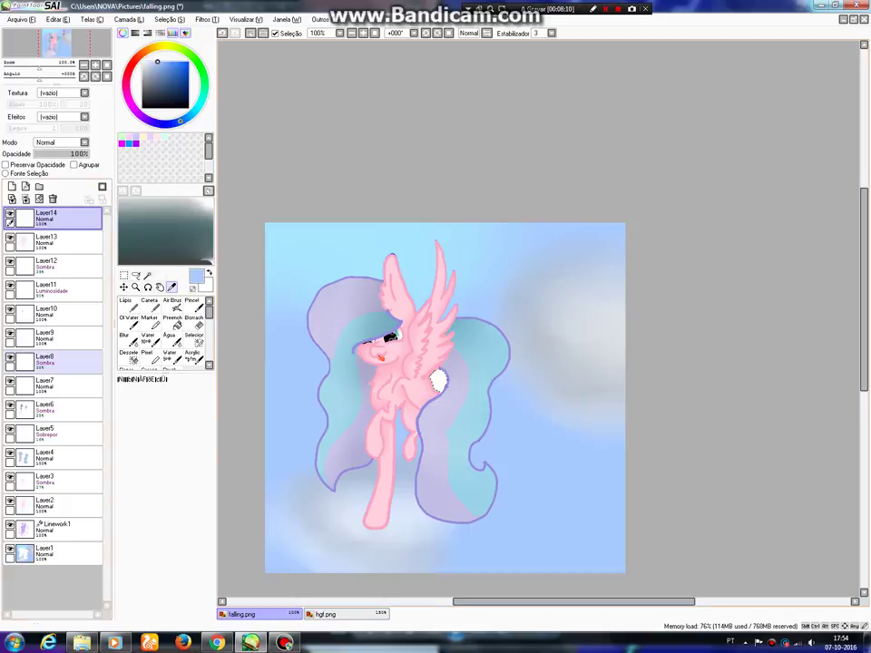
{"action": "left_click", "coordinate": [150, 356]}
{"action": "left_click_drag", "start_coordinate": [454, 379], "coordinate": [443, 378]}
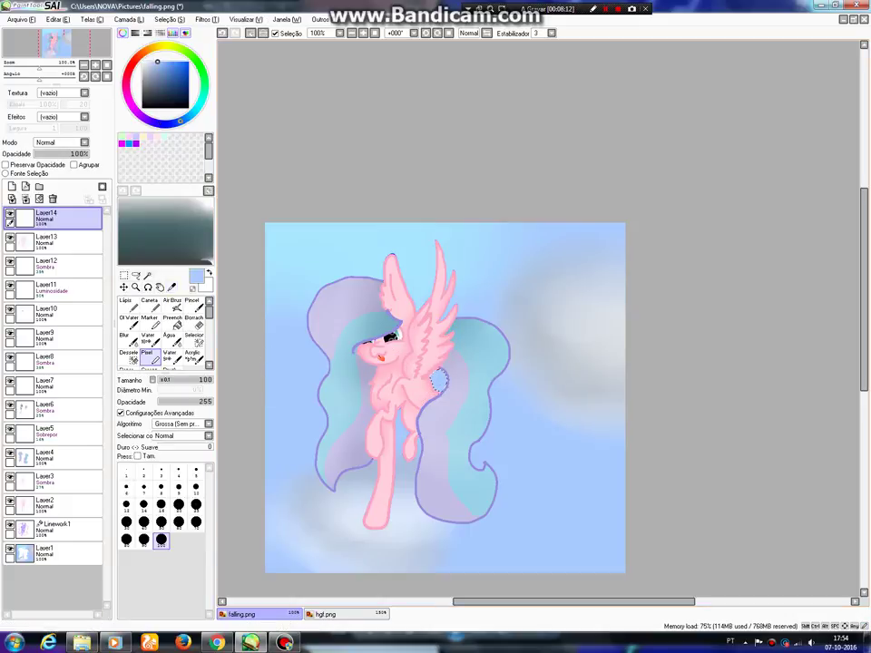
- Add a new layer above Layer14
{"action": "left_click", "coordinate": [12, 186]}
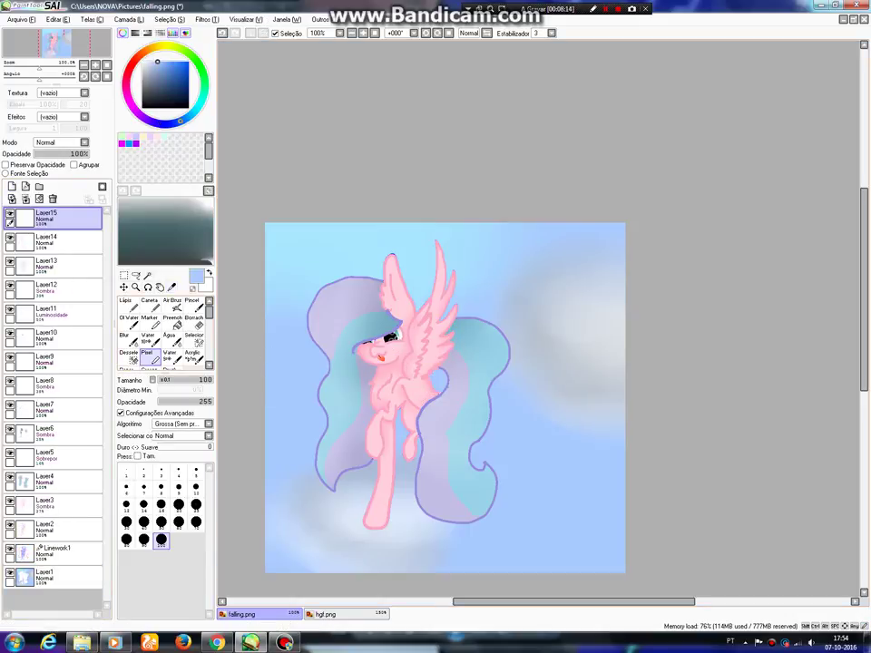
{"action": "scroll", "coordinate": [160, 340], "scroll_direction": "down", "scroll_amount": 1}
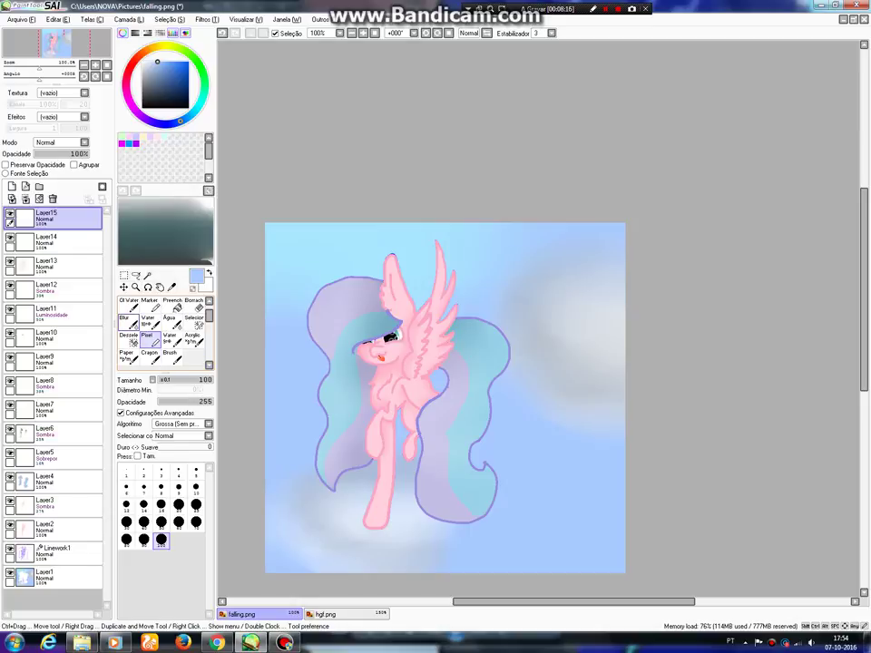
{"action": "scroll", "coordinate": [194, 307], "scroll_direction": "up", "scroll_amount": 1}
{"action": "left_click", "coordinate": [174, 306]}
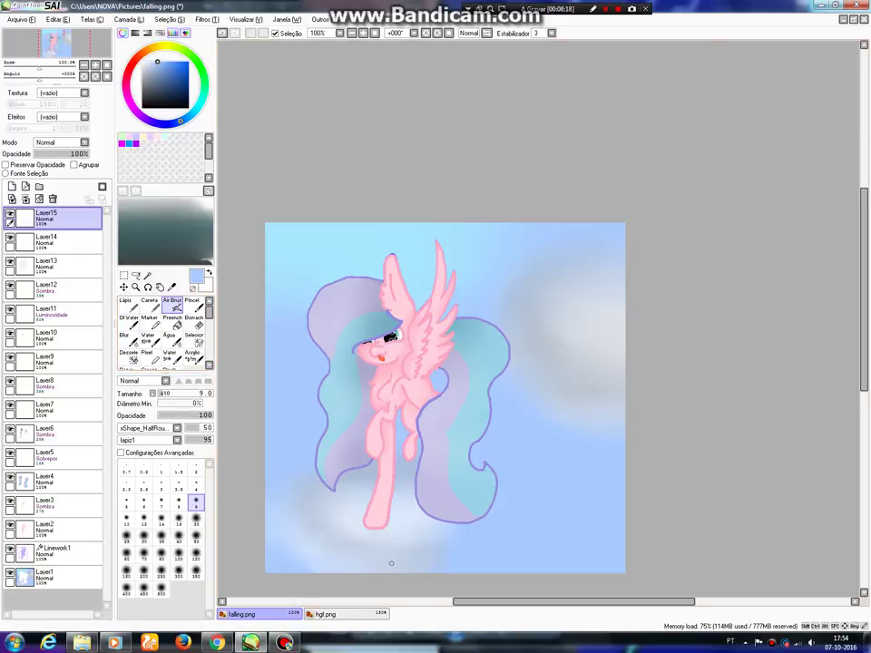
{"action": "scroll", "coordinate": [329, 527], "scroll_direction": "up", "scroll_amount": 5}
{"action": "scroll", "coordinate": [523, 547], "scroll_direction": "up", "scroll_amount": 2}
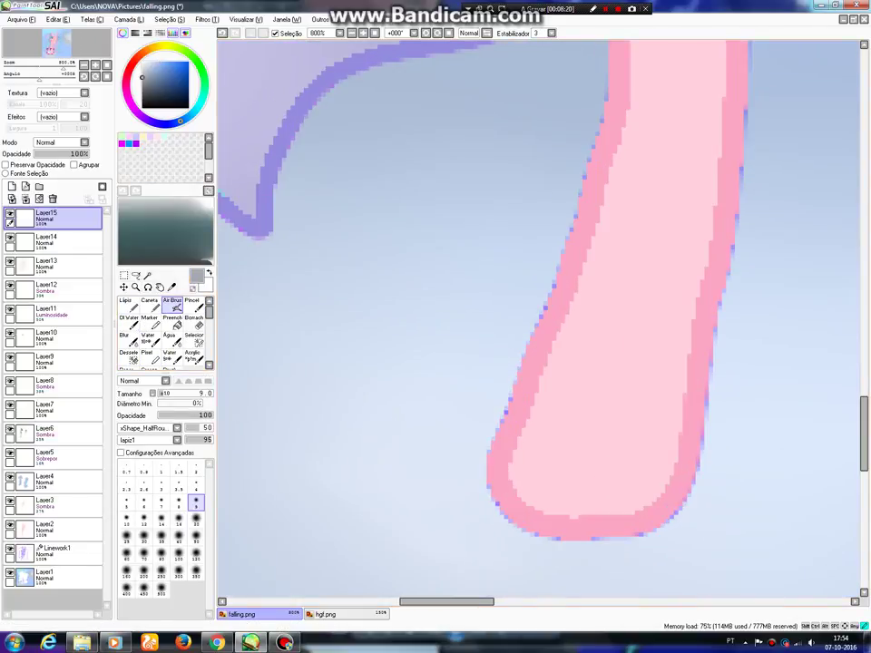
{"action": "mouse_move", "coordinate": [467, 512]}
{"action": "left_mouse_down"}
{"action": "mouse_move", "coordinate": [683, 520]}
{"action": "mouse_move", "coordinate": [696, 509]}
{"action": "mouse_move", "coordinate": [566, 465]}
{"action": "left_mouse_up"}
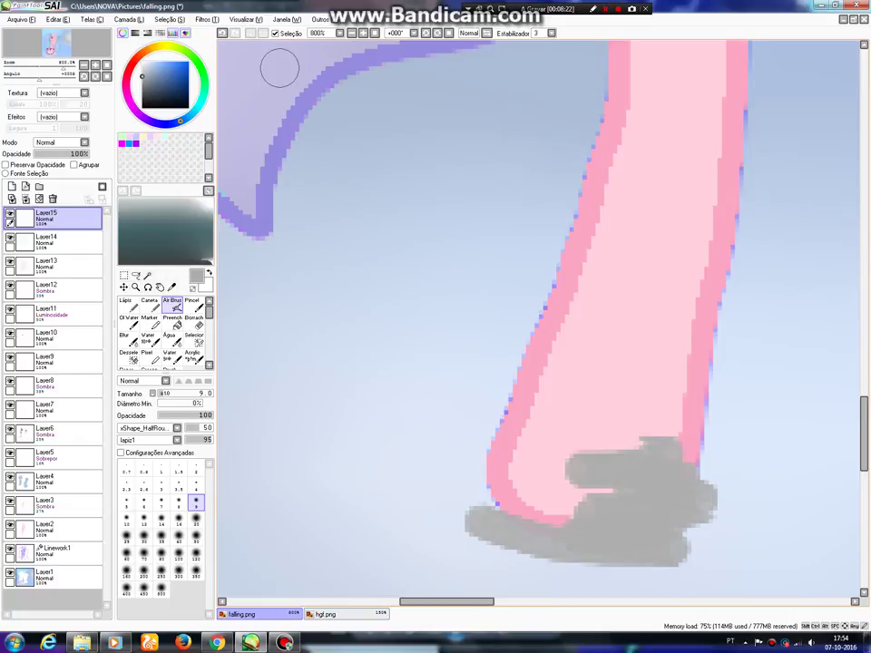
{"action": "scroll", "coordinate": [192, 354], "scroll_direction": "down", "scroll_amount": 1}
{"action": "left_click", "coordinate": [171, 356]}
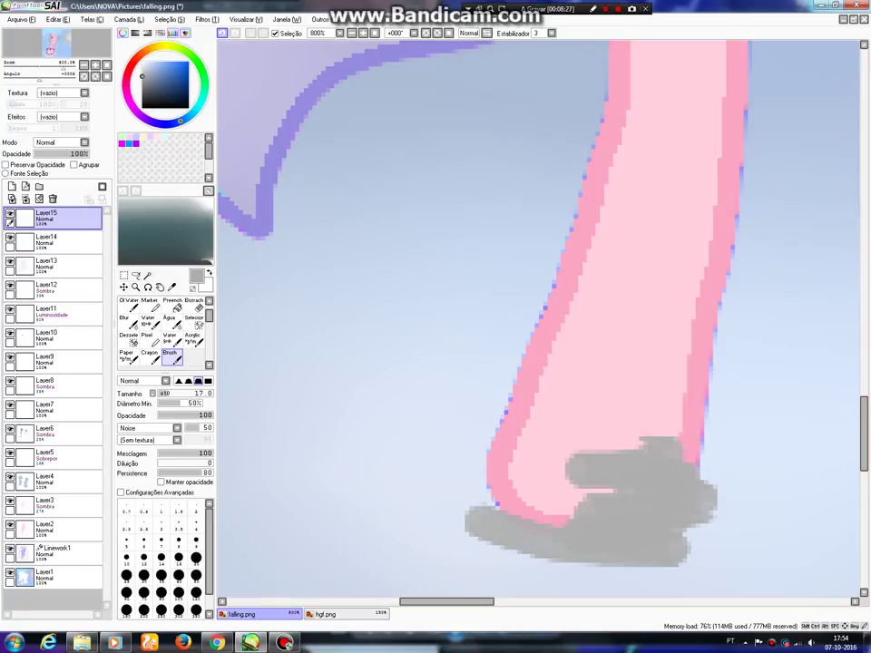
{"action": "key", "text": "ctrl+z"}
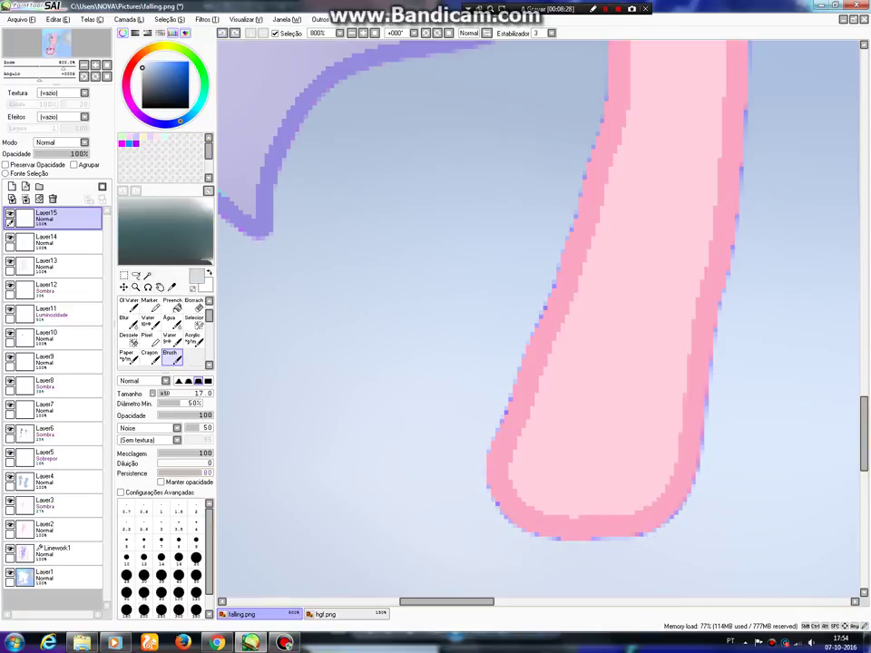
- Paint a whitish cloud over the front hoof on Layer15 with the Brush at size 25 and the Acrylic brush at size 40
{"action": "mouse_move", "coordinate": [390, 504]}
{"action": "left_mouse_down"}
{"action": "mouse_move", "coordinate": [541, 514]}
{"action": "mouse_move", "coordinate": [711, 493]}
{"action": "left_mouse_up"}
{"action": "scroll", "coordinate": [710, 492], "scroll_direction": "down", "scroll_amount": 5}
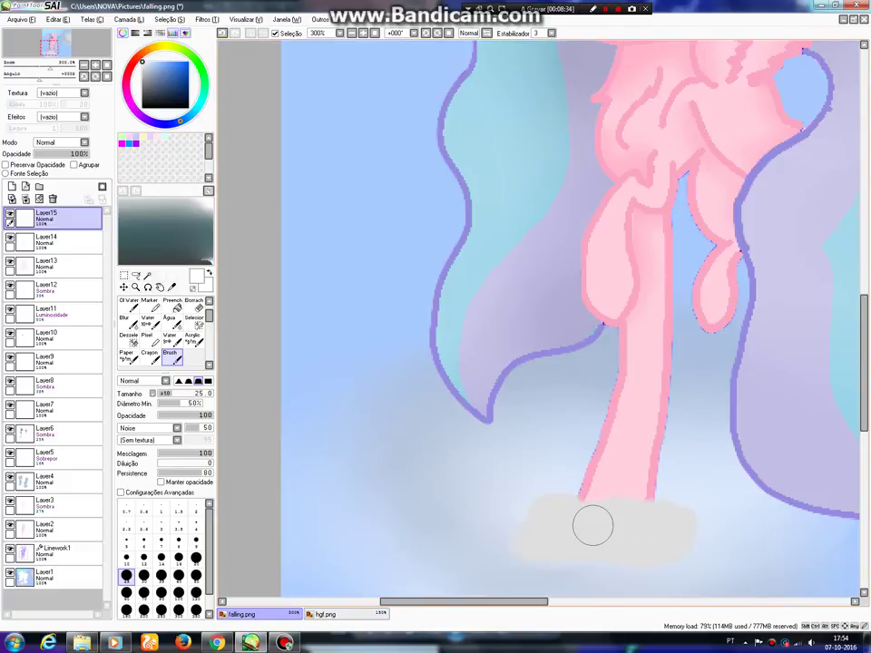
{"action": "left_click_drag", "start_coordinate": [592, 525], "coordinate": [640, 511]}
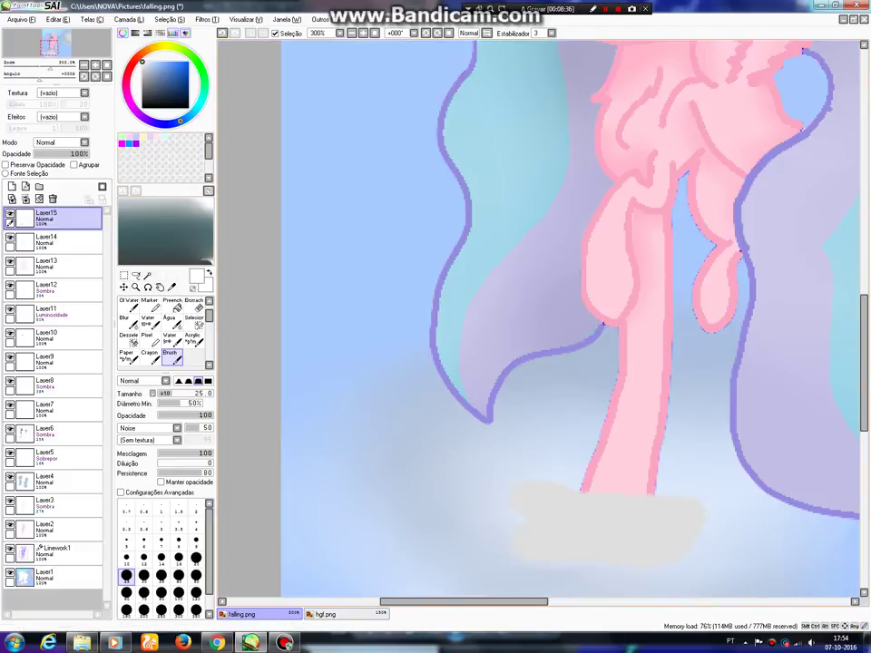
{"action": "left_click", "coordinate": [194, 340]}
{"action": "mouse_move", "coordinate": [519, 490]}
{"action": "left_mouse_down"}
{"action": "mouse_move", "coordinate": [601, 509]}
{"action": "mouse_move", "coordinate": [692, 502]}
{"action": "mouse_move", "coordinate": [573, 509]}
{"action": "mouse_move", "coordinate": [521, 489]}
{"action": "mouse_move", "coordinate": [490, 516]}
{"action": "mouse_move", "coordinate": [573, 546]}
{"action": "left_mouse_up"}
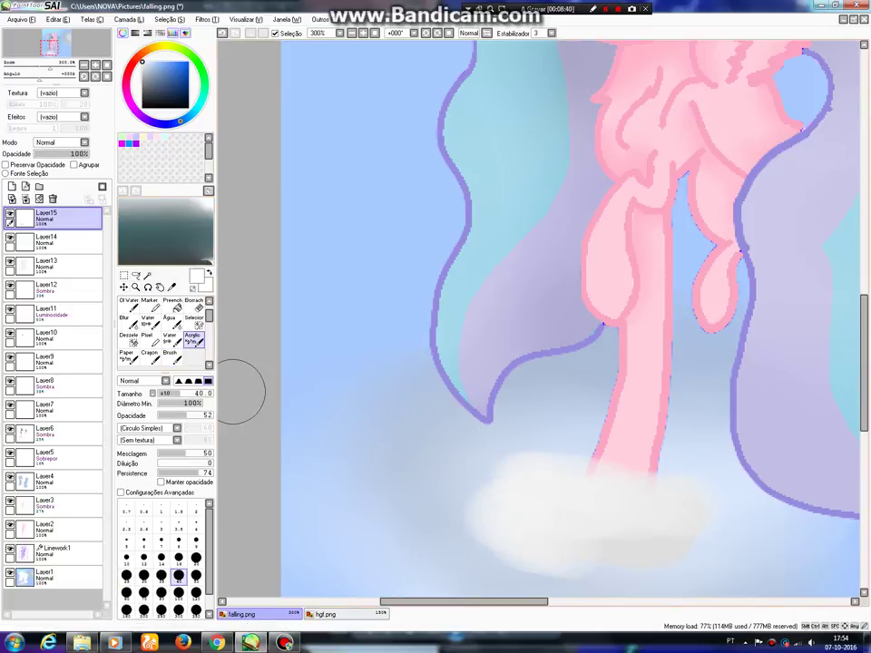
- Soften the white cloud with the Blur tool at size 40 until the hoof fades into it
{"action": "left_click", "coordinate": [129, 323]}
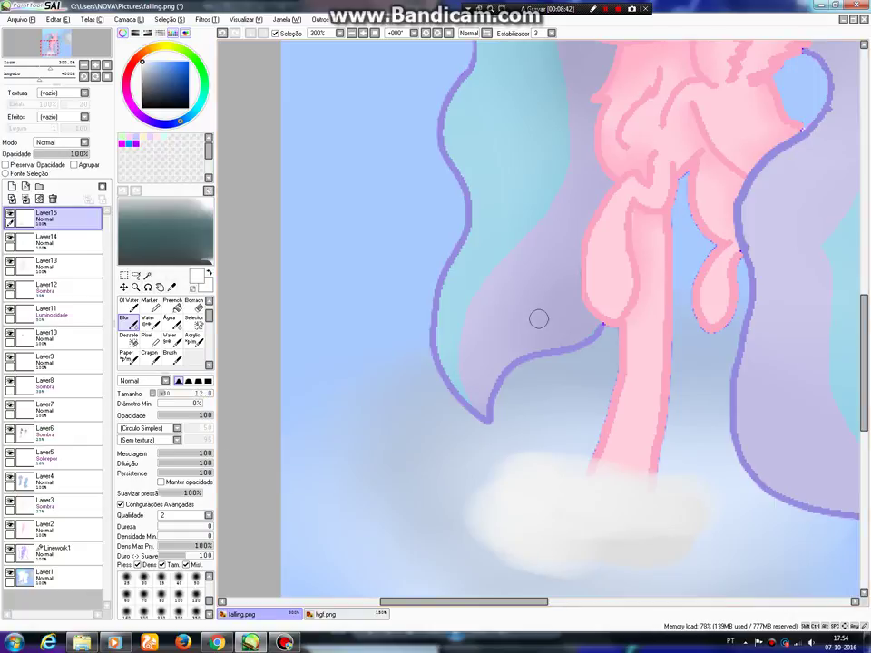
{"action": "left_click", "coordinate": [179, 580]}
{"action": "mouse_move", "coordinate": [628, 442]}
{"action": "left_mouse_down"}
{"action": "mouse_move", "coordinate": [686, 470]}
{"action": "mouse_move", "coordinate": [691, 503]}
{"action": "mouse_move", "coordinate": [615, 554]}
{"action": "mouse_move", "coordinate": [636, 547]}
{"action": "mouse_move", "coordinate": [553, 500]}
{"action": "mouse_move", "coordinate": [477, 474]}
{"action": "mouse_move", "coordinate": [566, 459]}
{"action": "mouse_move", "coordinate": [509, 477]}
{"action": "mouse_move", "coordinate": [661, 505]}
{"action": "mouse_move", "coordinate": [555, 501]}
{"action": "mouse_move", "coordinate": [649, 500]}
{"action": "left_mouse_up"}
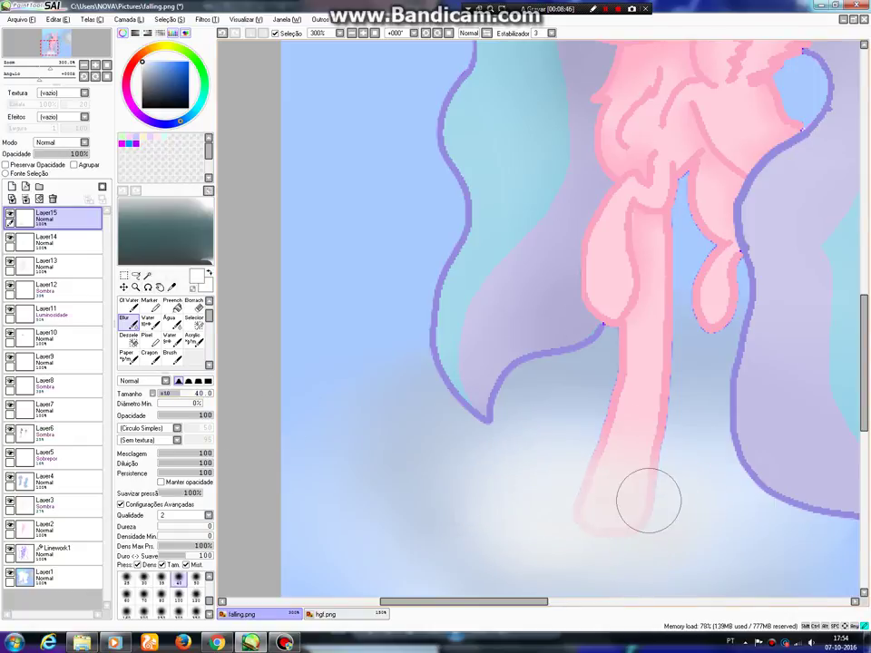
{"action": "scroll", "coordinate": [594, 494], "scroll_direction": "down", "scroll_amount": 5}
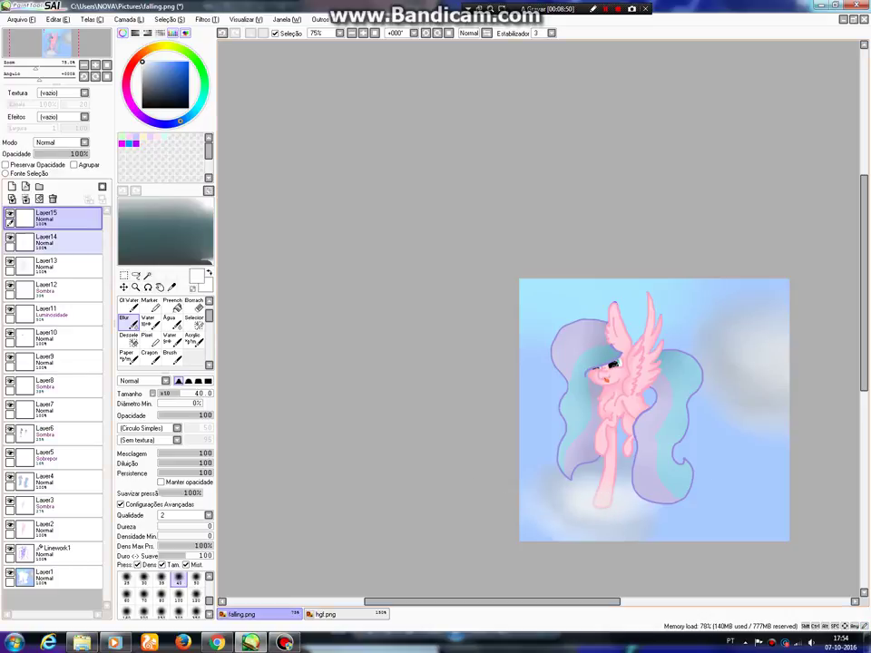
- Add a new layer above Layer15 and paint a solid medium-blue border around the canvas edges with the Pixel brush at size 100
{"action": "left_click", "coordinate": [12, 186]}
{"action": "left_click_drag", "start_coordinate": [492, 601], "coordinate": [568, 602]}
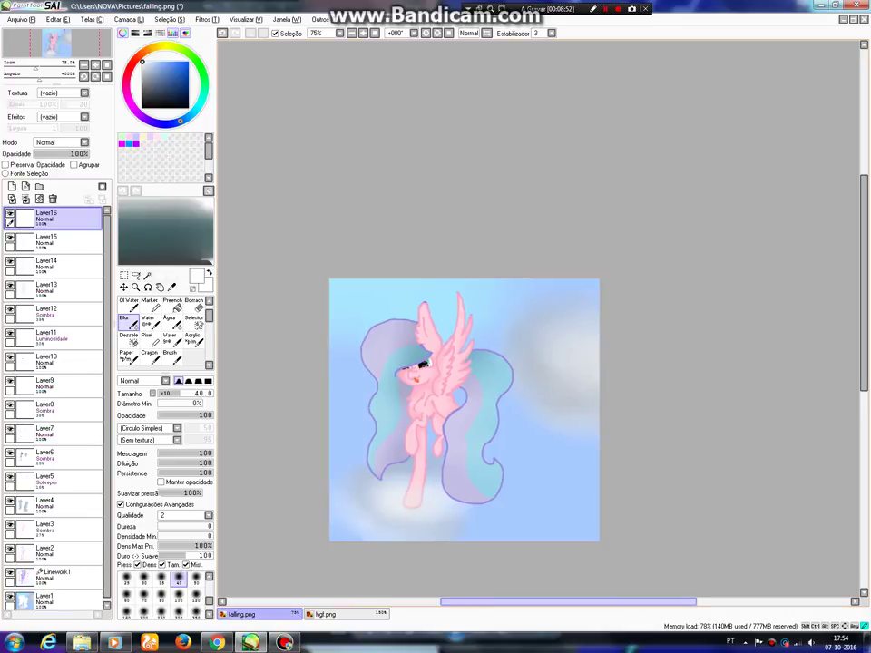
{"action": "left_click", "coordinate": [150, 340]}
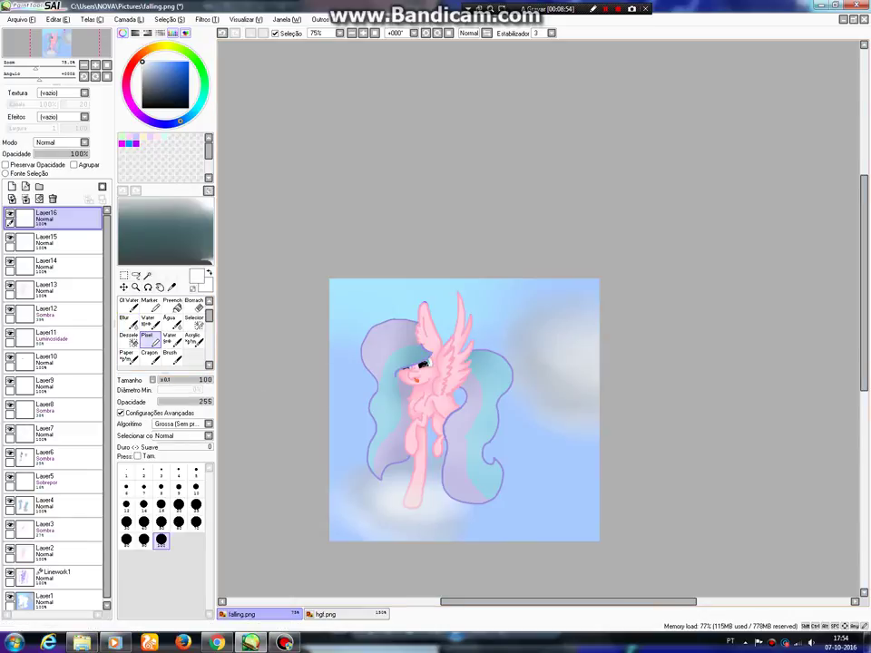
{"action": "mouse_move", "coordinate": [358, 274]}
{"action": "left_mouse_down"}
{"action": "mouse_move", "coordinate": [329, 330]}
{"action": "mouse_move", "coordinate": [329, 469]}
{"action": "mouse_move", "coordinate": [414, 556]}
{"action": "mouse_move", "coordinate": [537, 545]}
{"action": "mouse_move", "coordinate": [430, 544]}
{"action": "mouse_move", "coordinate": [331, 527]}
{"action": "mouse_move", "coordinate": [515, 554]}
{"action": "mouse_move", "coordinate": [567, 506]}
{"action": "mouse_move", "coordinate": [570, 529]}
{"action": "mouse_move", "coordinate": [597, 481]}
{"action": "mouse_move", "coordinate": [582, 302]}
{"action": "mouse_move", "coordinate": [520, 274]}
{"action": "mouse_move", "coordinate": [344, 301]}
{"action": "mouse_move", "coordinate": [596, 285]}
{"action": "mouse_move", "coordinate": [616, 341]}
{"action": "mouse_move", "coordinate": [547, 517]}
{"action": "mouse_move", "coordinate": [423, 522]}
{"action": "left_mouse_up"}
- Blend the inner edge of the blue border into the sky and clouds with the Blur tool at size 88
{"action": "left_click", "coordinate": [129, 340]}
{"action": "left_click", "coordinate": [129, 323]}
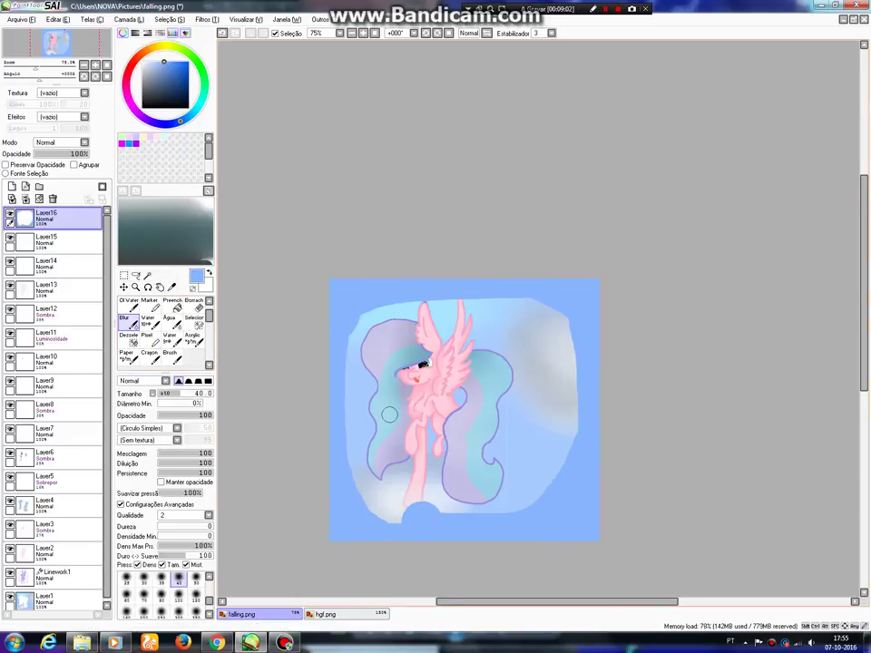
{"action": "scroll", "coordinate": [385, 415], "scroll_direction": "up", "scroll_amount": 1}
{"action": "key", "text": "bracketright"}
{"action": "key", "text": "bracketright"}
{"action": "key", "text": "bracketright"}
{"action": "key", "text": "bracketright"}
{"action": "key", "text": "bracketright"}
{"action": "key", "text": "bracketright"}
{"action": "mouse_move", "coordinate": [343, 307]}
{"action": "left_mouse_down"}
{"action": "mouse_move", "coordinate": [359, 293]}
{"action": "mouse_move", "coordinate": [318, 363]}
{"action": "mouse_move", "coordinate": [318, 392]}
{"action": "left_mouse_up"}
{"action": "mouse_move", "coordinate": [324, 478]}
{"action": "left_mouse_down"}
{"action": "mouse_move", "coordinate": [435, 571]}
{"action": "mouse_move", "coordinate": [360, 516]}
{"action": "mouse_move", "coordinate": [468, 544]}
{"action": "mouse_move", "coordinate": [566, 539]}
{"action": "mouse_move", "coordinate": [625, 495]}
{"action": "mouse_move", "coordinate": [621, 482]}
{"action": "mouse_move", "coordinate": [646, 434]}
{"action": "mouse_move", "coordinate": [642, 347]}
{"action": "mouse_move", "coordinate": [581, 272]}
{"action": "mouse_move", "coordinate": [474, 262]}
{"action": "mouse_move", "coordinate": [365, 290]}
{"action": "mouse_move", "coordinate": [522, 267]}
{"action": "mouse_move", "coordinate": [617, 298]}
{"action": "mouse_move", "coordinate": [612, 477]}
{"action": "mouse_move", "coordinate": [641, 352]}
{"action": "mouse_move", "coordinate": [418, 259]}
{"action": "mouse_move", "coordinate": [476, 284]}
{"action": "left_mouse_up"}
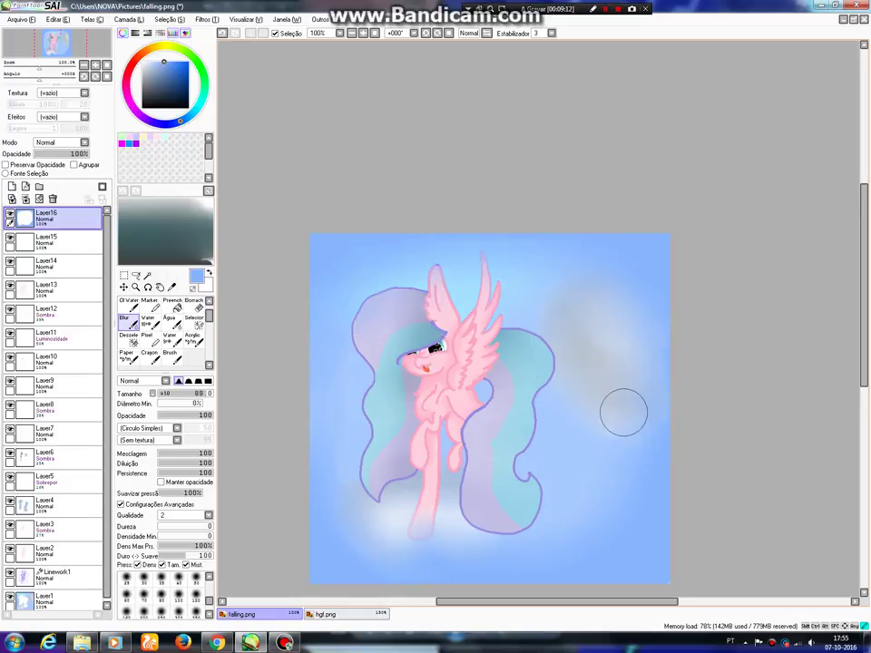
{"action": "mouse_move", "coordinate": [623, 412]}
{"action": "left_mouse_down"}
{"action": "mouse_move", "coordinate": [518, 494]}
{"action": "mouse_move", "coordinate": [628, 524]}
{"action": "mouse_move", "coordinate": [355, 535]}
{"action": "mouse_move", "coordinate": [548, 556]}
{"action": "mouse_move", "coordinate": [365, 555]}
{"action": "left_mouse_up"}
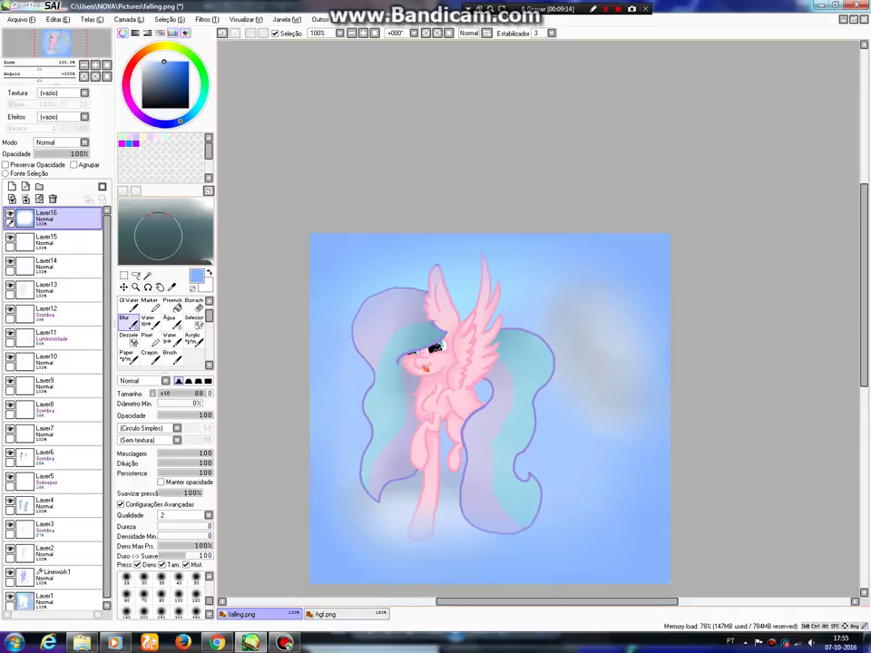
- Set Layer16's blending mode to Sombra and its opacity to 66%
{"action": "left_click", "coordinate": [63, 143]}
{"action": "left_click", "coordinate": [56, 177]}
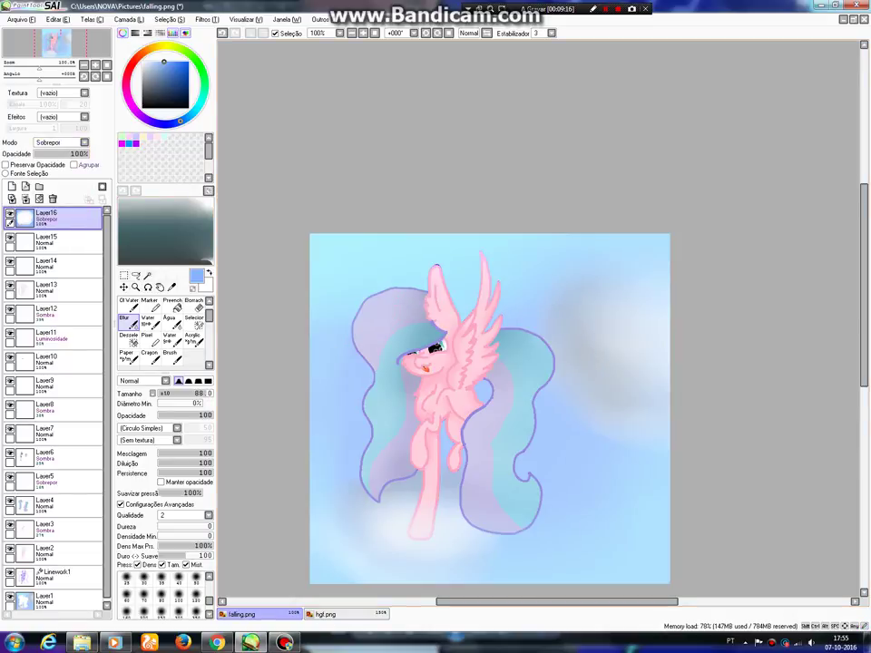
{"action": "left_click", "coordinate": [84, 142]}
{"action": "left_click", "coordinate": [46, 193]}
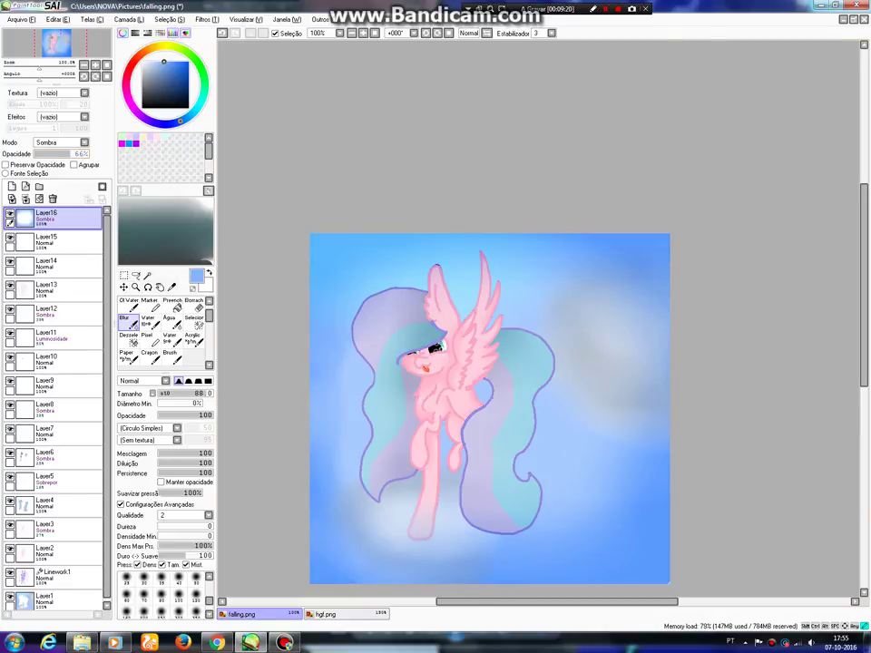
- Add a new layer above Layer16 and draw a blue signature scribble on and beside the lower tail with the Pixel brush at size 4
{"action": "scroll", "coordinate": [412, 408], "scroll_direction": "down", "scroll_amount": 3}
{"action": "left_click", "coordinate": [13, 186]}
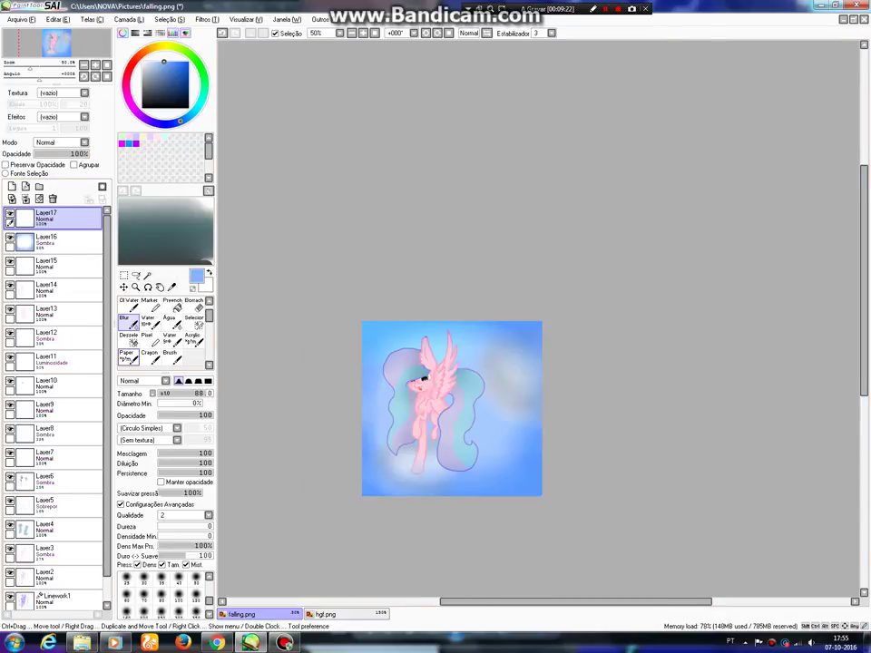
{"action": "left_click", "coordinate": [146, 337]}
{"action": "scroll", "coordinate": [495, 477], "scroll_direction": "up", "scroll_amount": 6}
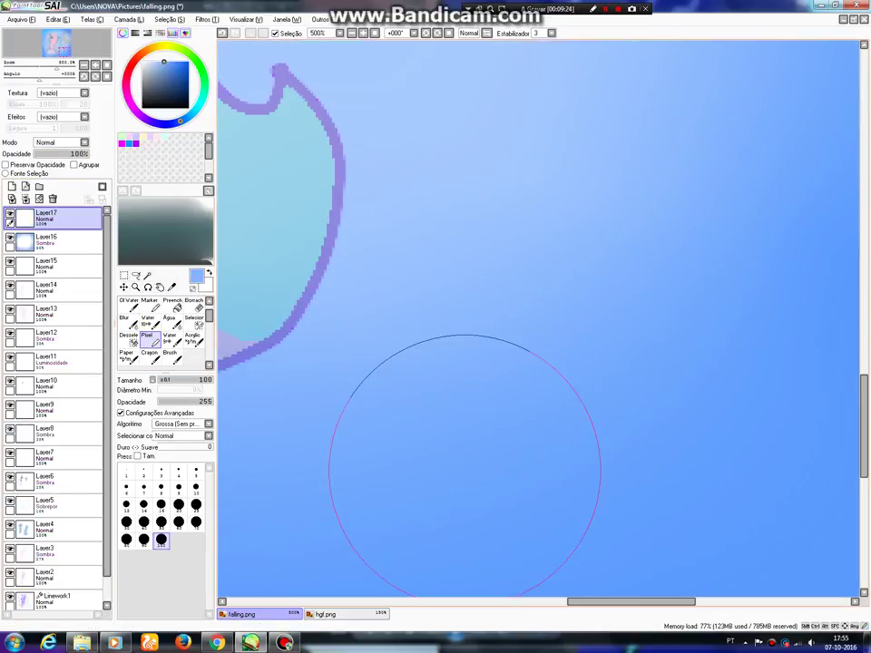
{"action": "left_click", "coordinate": [179, 472]}
{"action": "left_click_drag", "start_coordinate": [391, 396], "coordinate": [403, 474]}
{"action": "mouse_move", "coordinate": [394, 386]}
{"action": "left_mouse_down"}
{"action": "mouse_move", "coordinate": [536, 375]}
{"action": "mouse_move", "coordinate": [408, 459]}
{"action": "mouse_move", "coordinate": [589, 418]}
{"action": "left_mouse_up"}
{"action": "scroll", "coordinate": [622, 454], "scroll_direction": "down", "scroll_amount": 5}
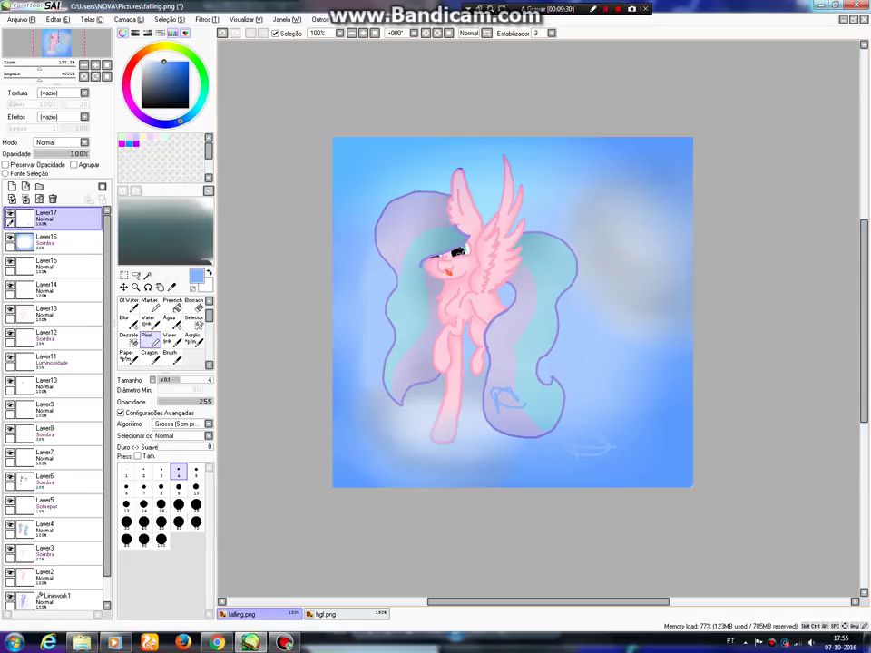
- Set the signature layer's blending mode to Sobrepor and its opacity to 31%
{"action": "left_click", "coordinate": [59, 143]}
{"action": "left_click", "coordinate": [50, 179]}
{"action": "left_click", "coordinate": [74, 153]}
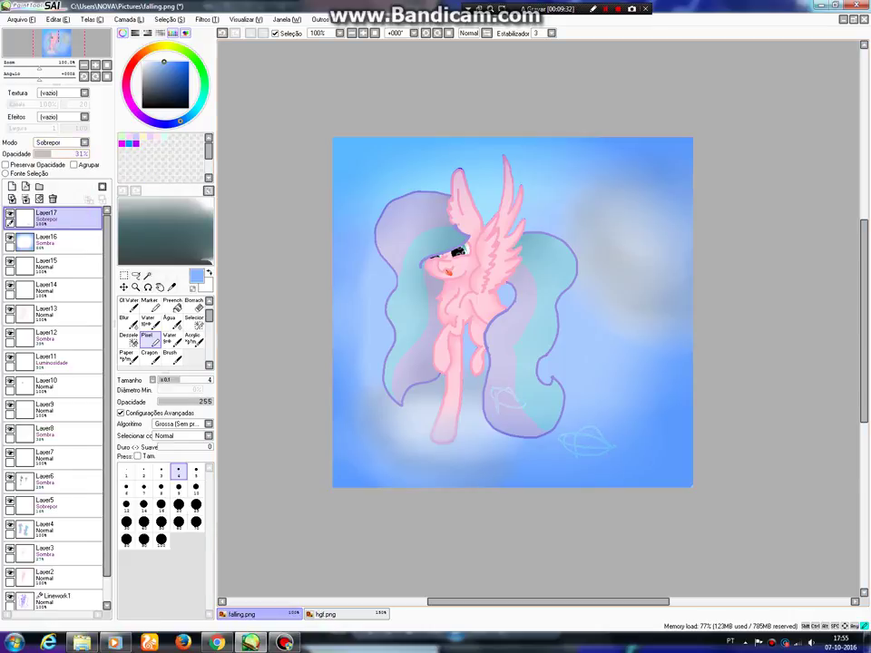